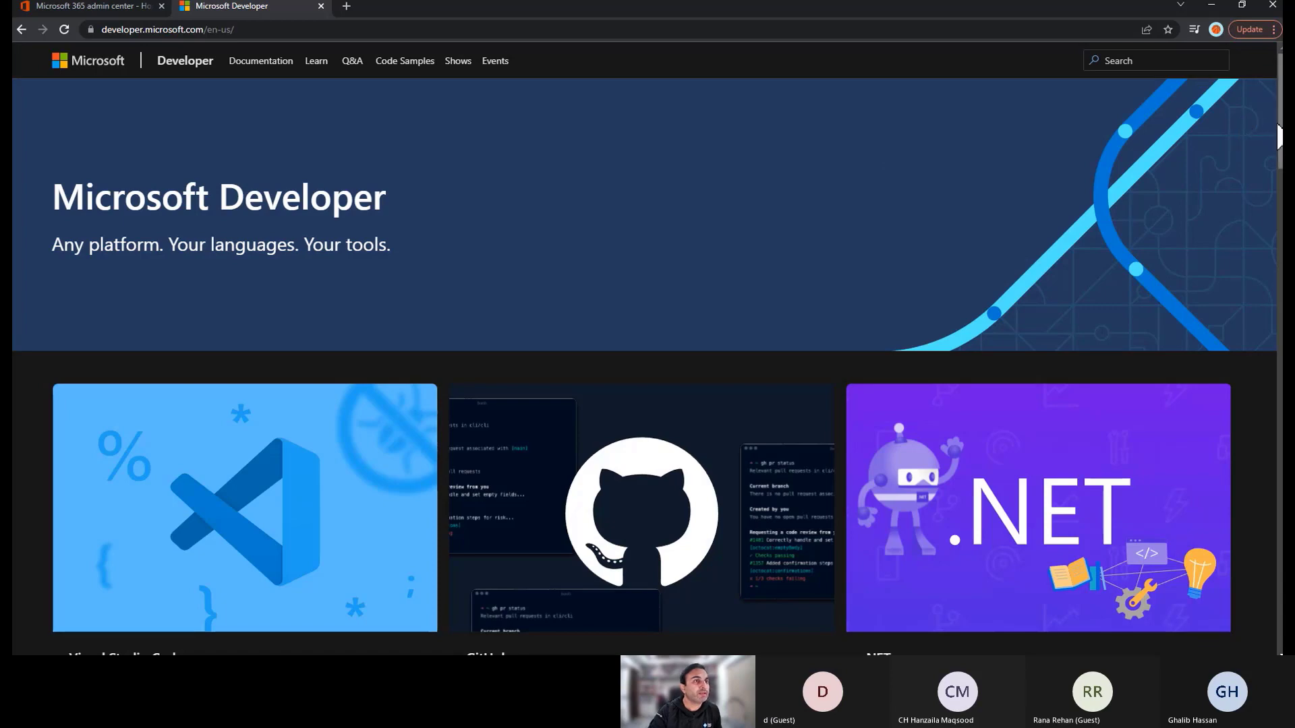
Look through the Microsoft Developer home page and open Microsoft 365 from the list of products to build on.
scroll(1279, 135, "down", 4)
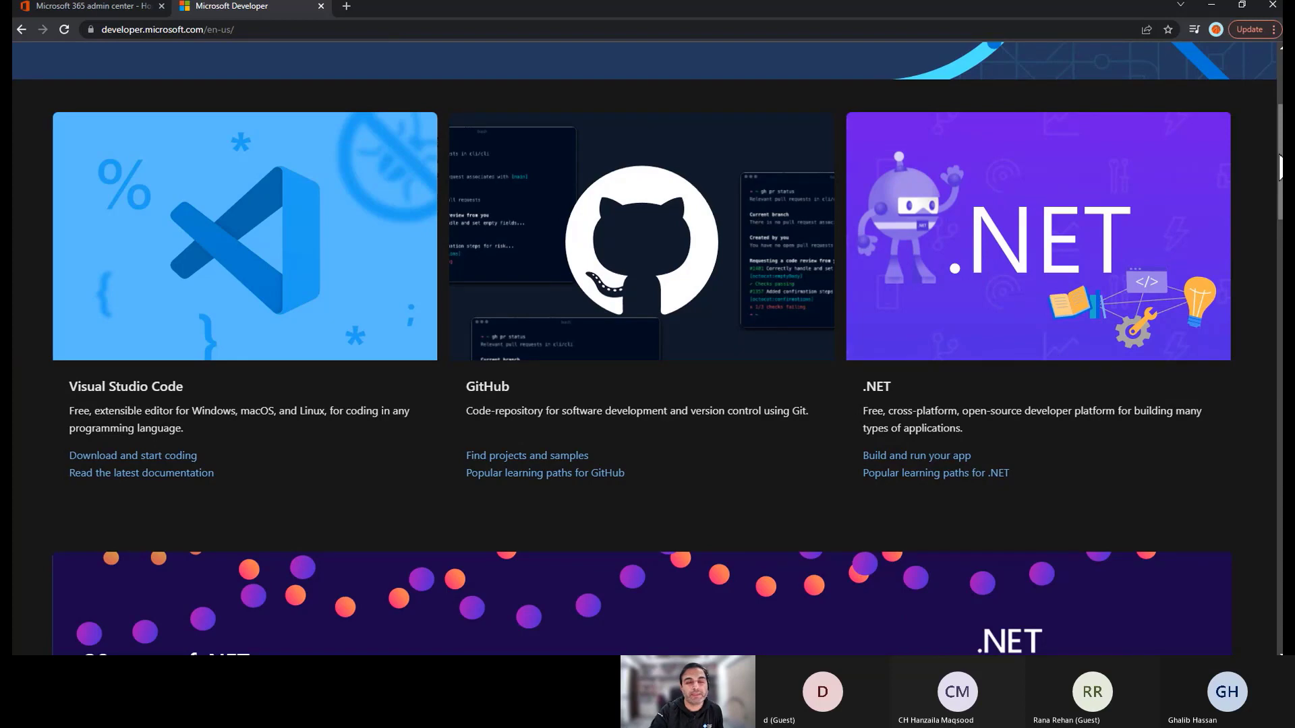
left_click_drag(1280, 165, 1281, 209)
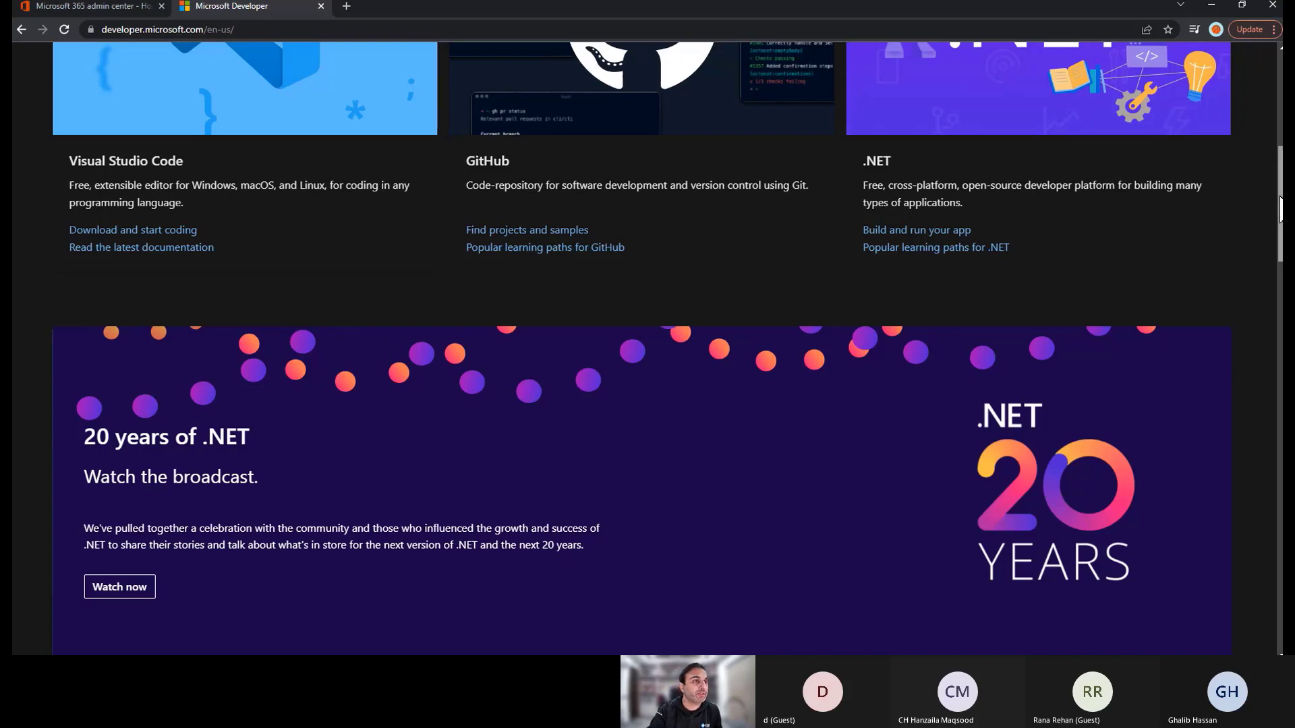
left_click_drag(1280, 209, 1279, 251)
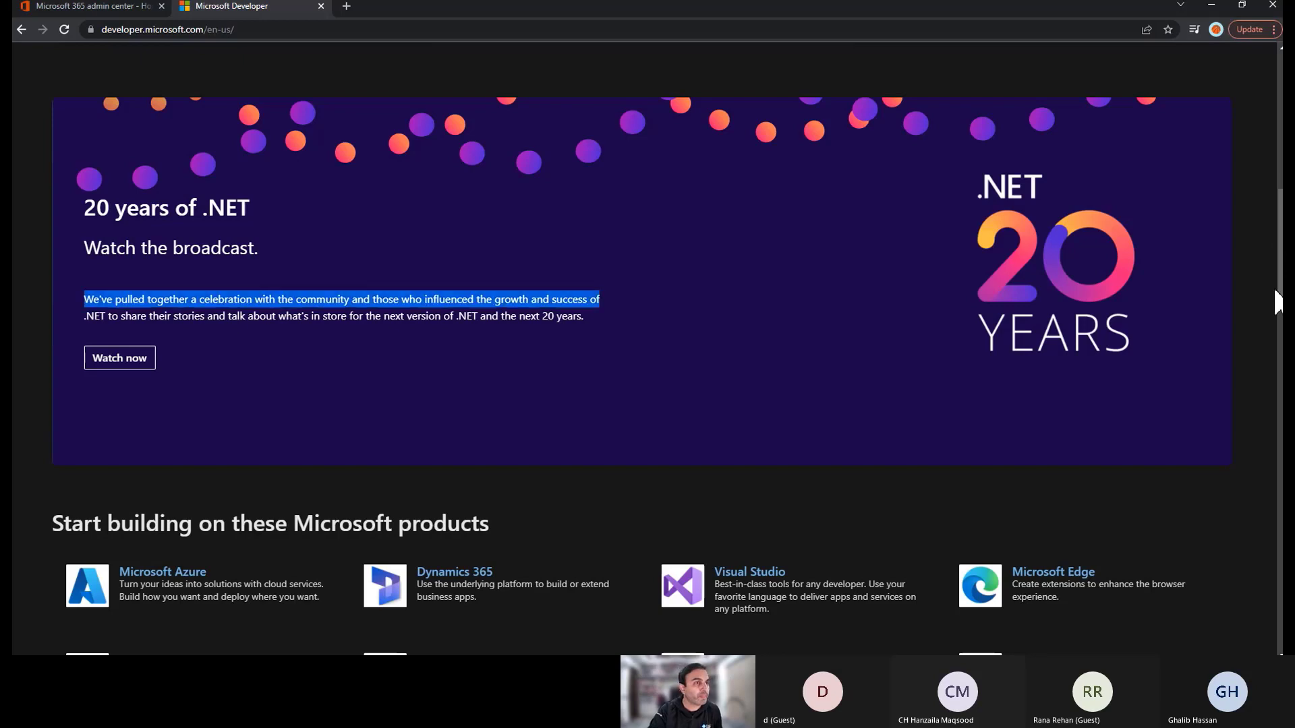
left_click_drag(1279, 290, 1275, 344)
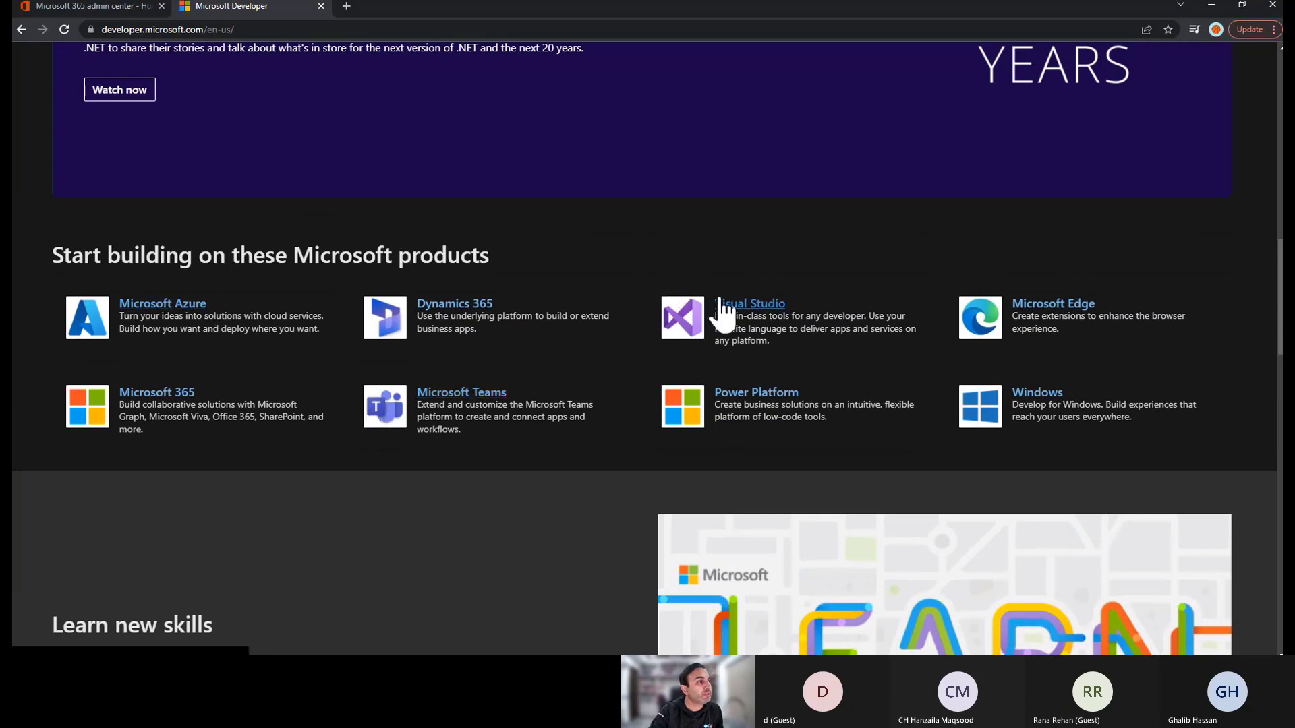
left_click(168, 403)
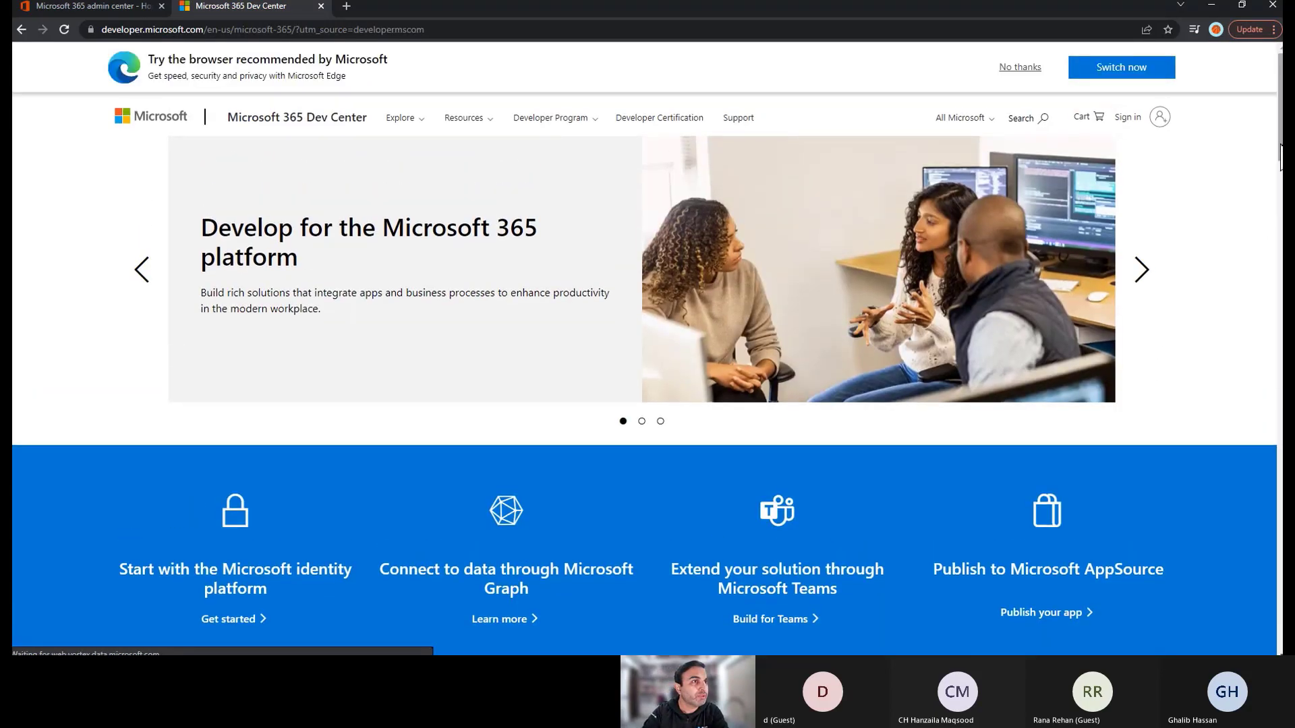
Sign in to the Microsoft 365 Dev Center and review the "Join the Microsoft 365 Developer Program" section.
left_click(1128, 121)
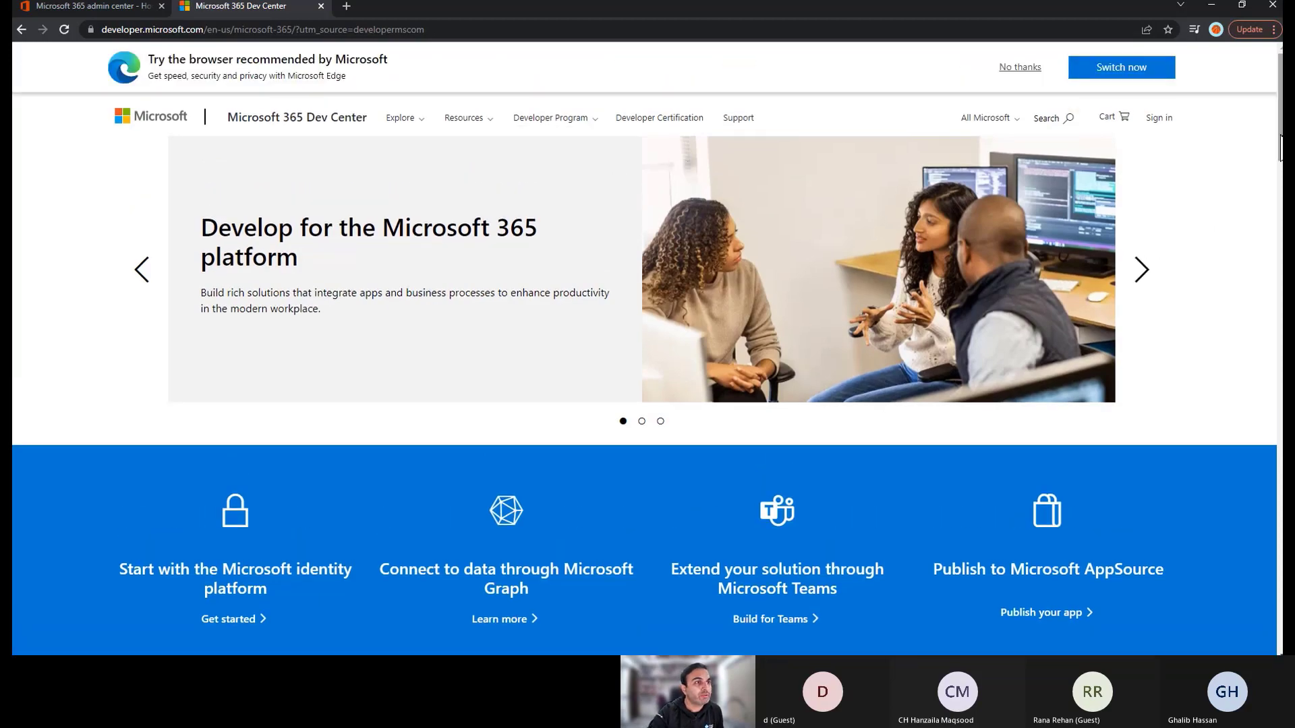
left_click_drag(1280, 138, 1280, 438)
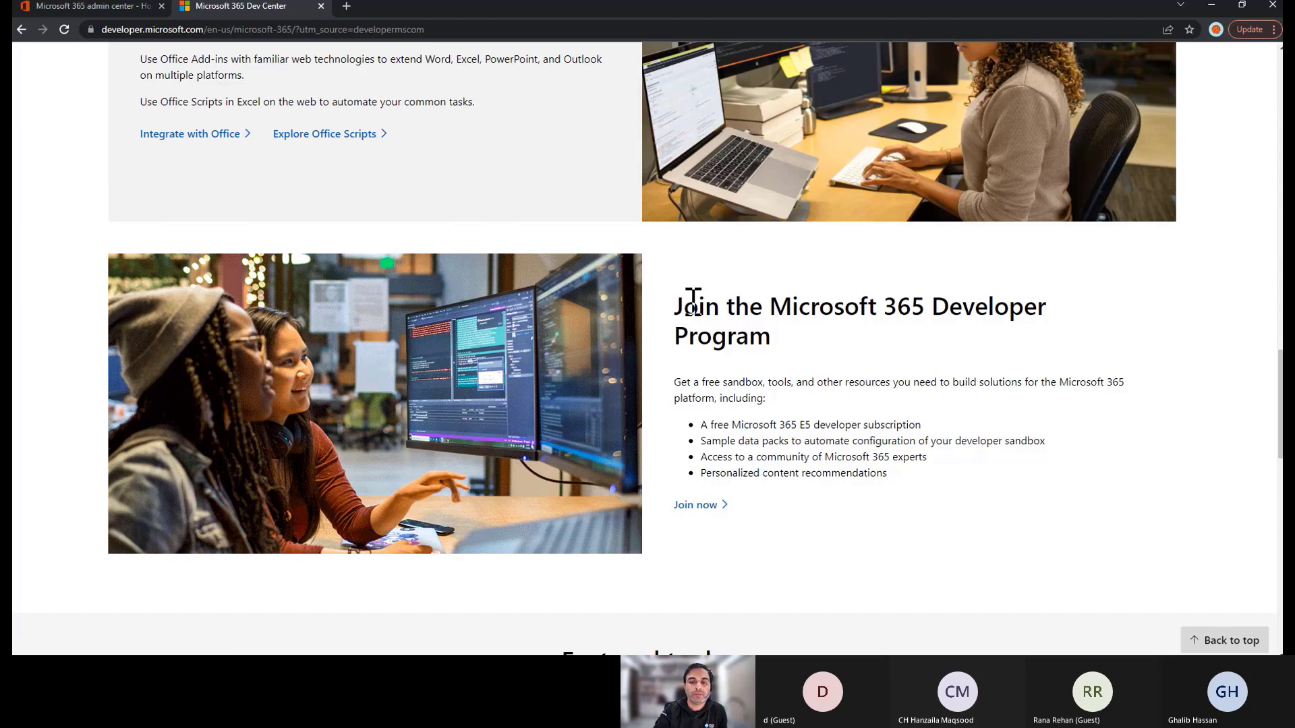
left_click(1280, 81)
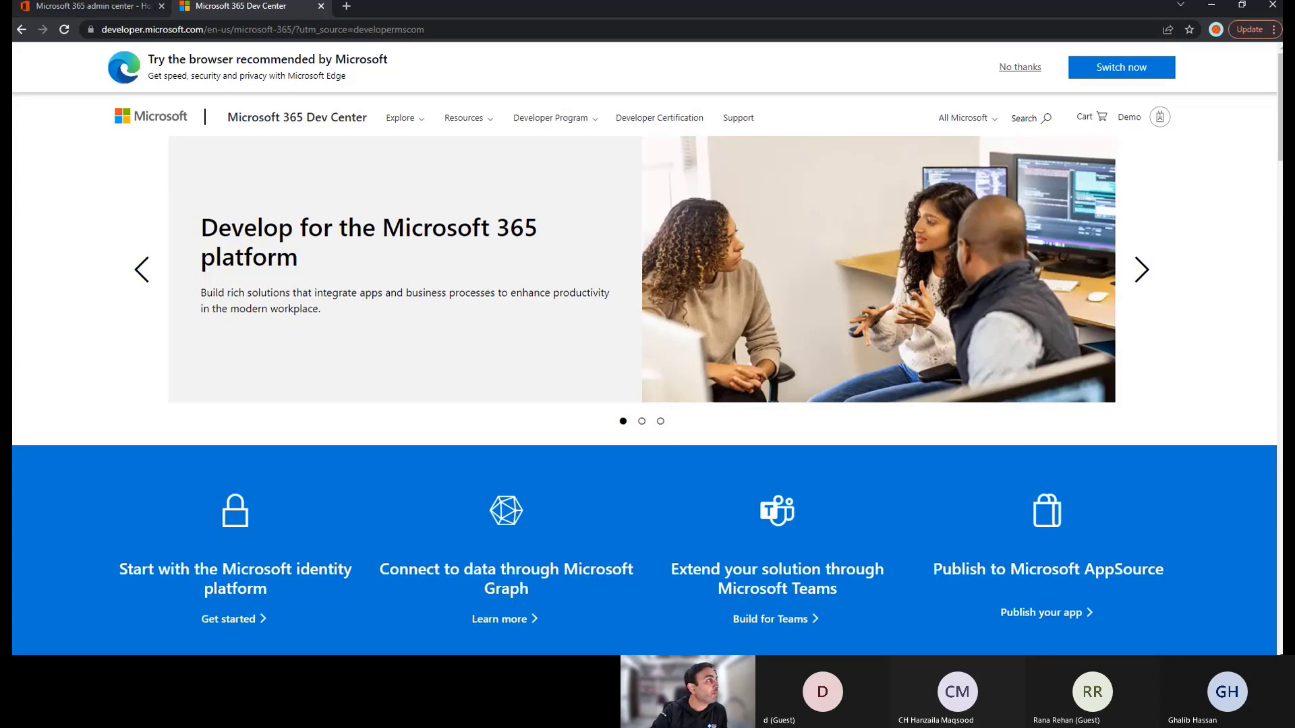
Open the Office 365 home page at office.com in a new browser tab.
left_click(130, 14)
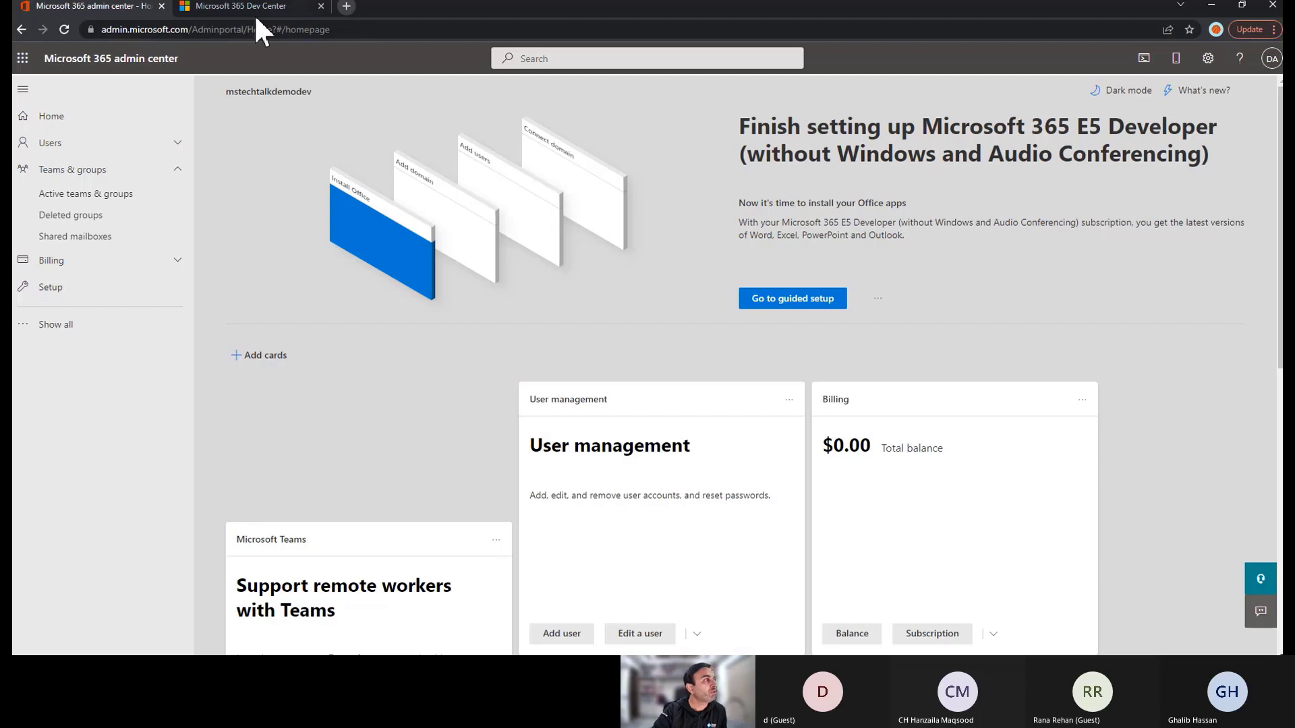
left_click(344, 7)
type("office")
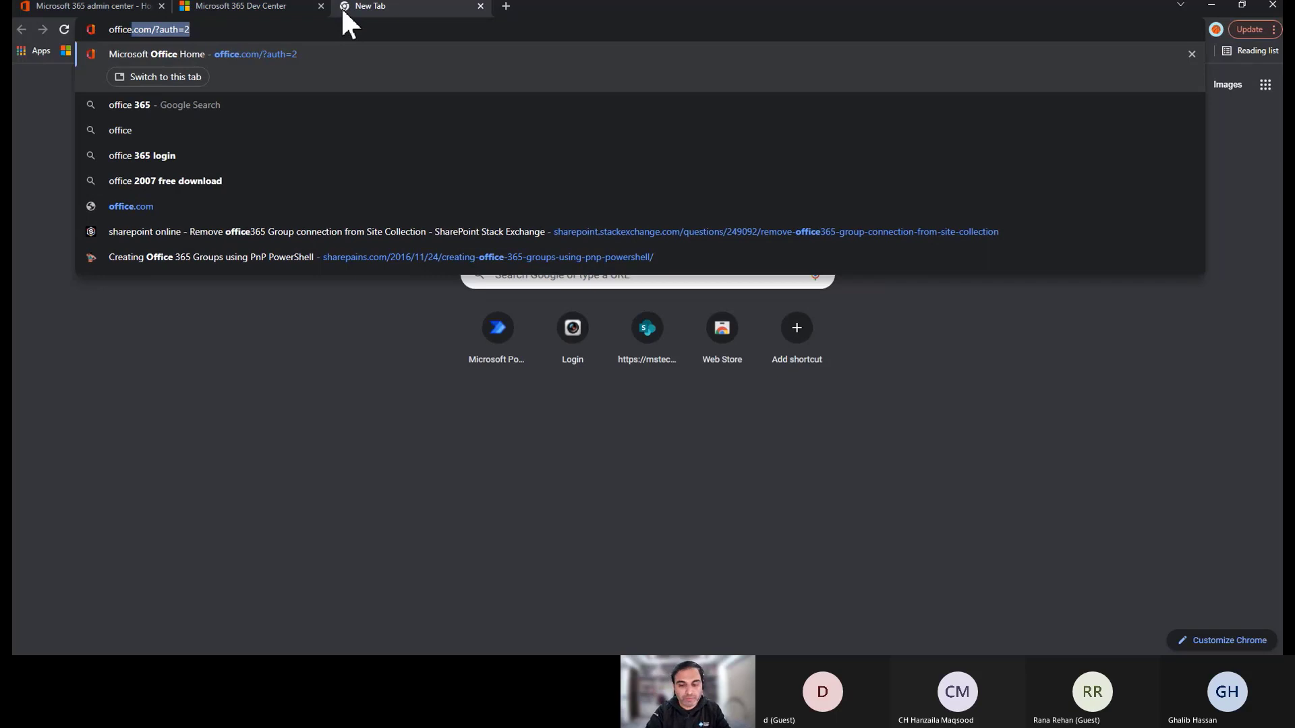
key("End")
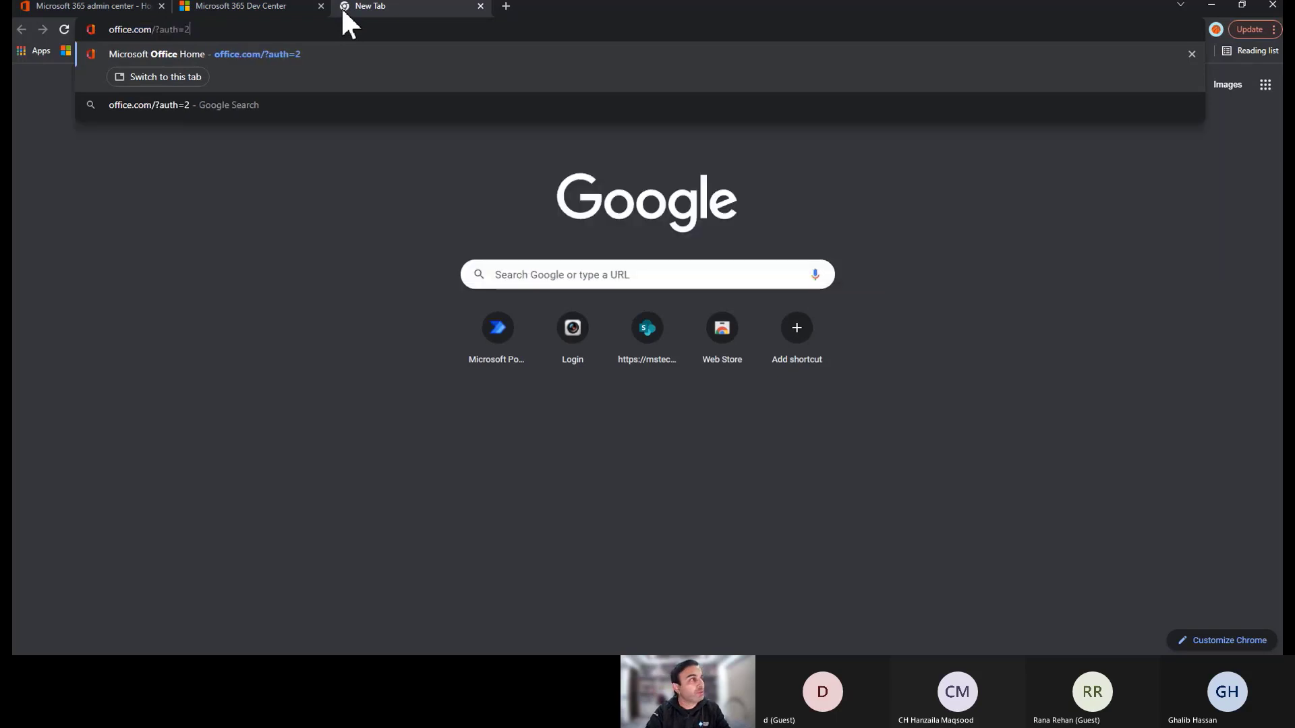
key("shift+Left")
key("shift+Left")
key("shift+Left")
key("shift+Left")
key("shift+Left")
key("shift+Left")
key("shift+Left")
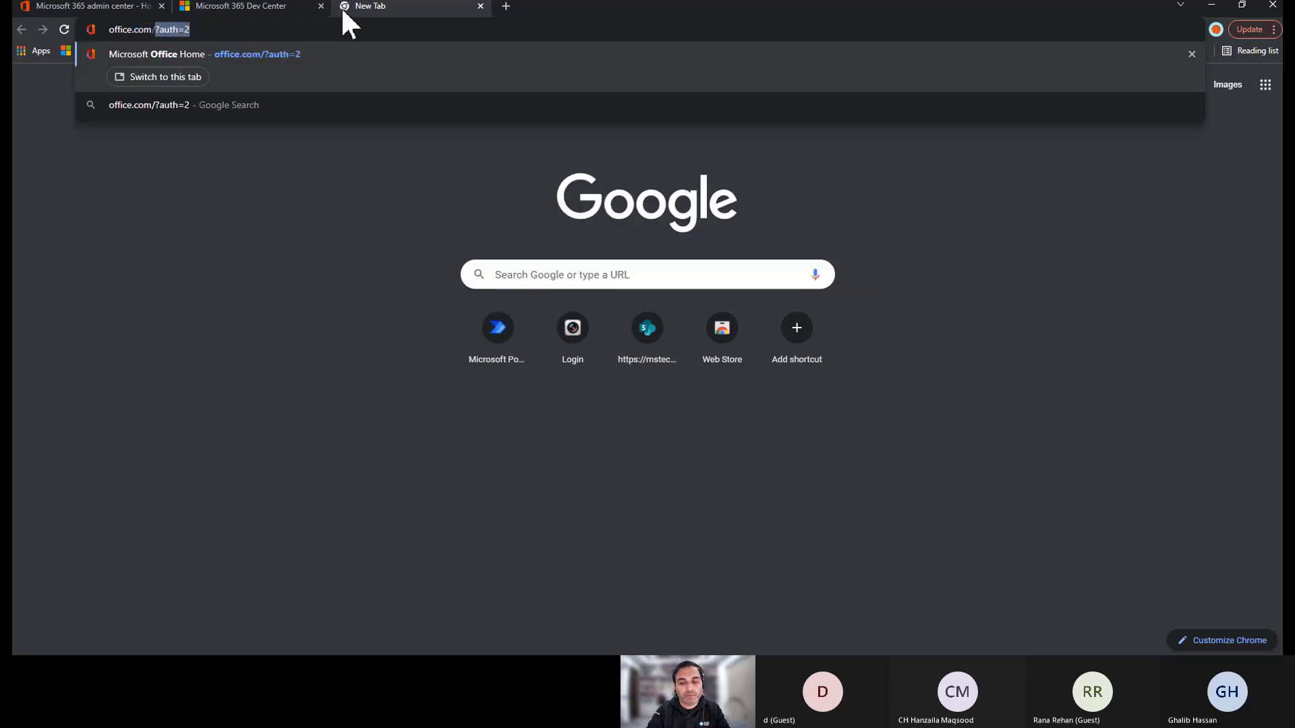
key("BackSpace")
key("Return")
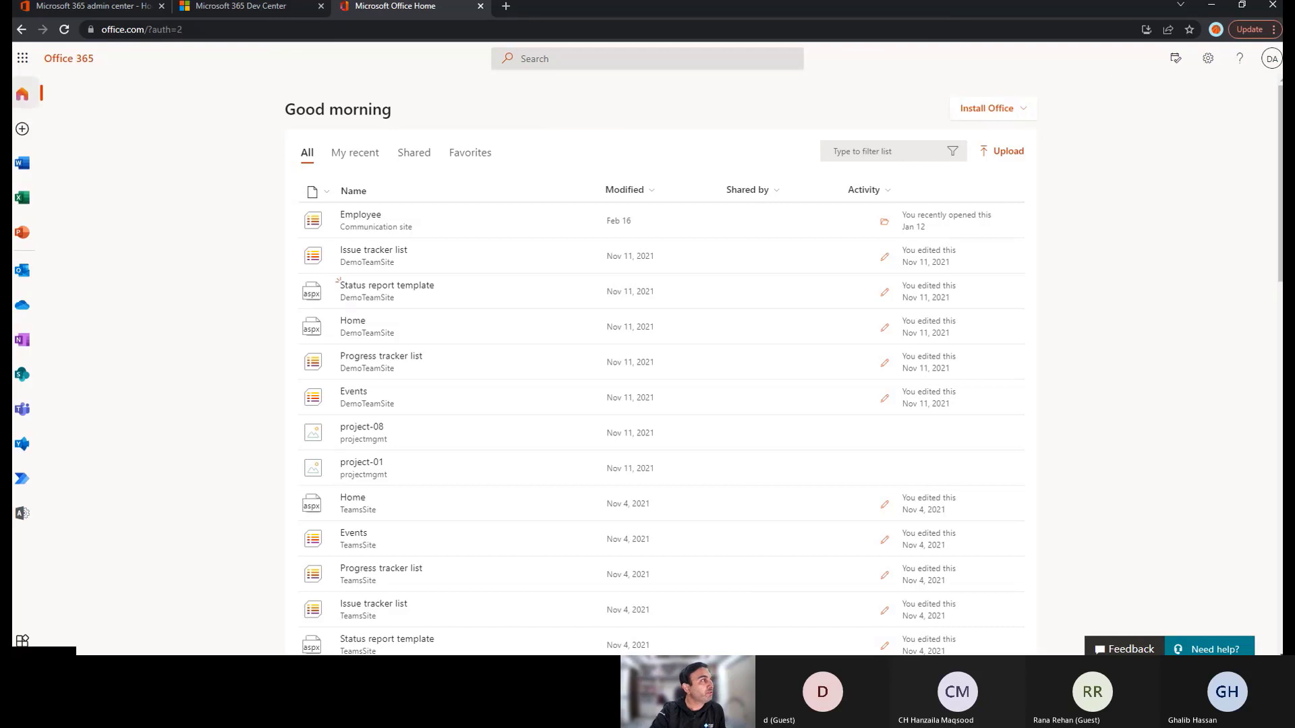
Launch the Admin app from the Office 365 app list and close the Office home page.
left_click(23, 61)
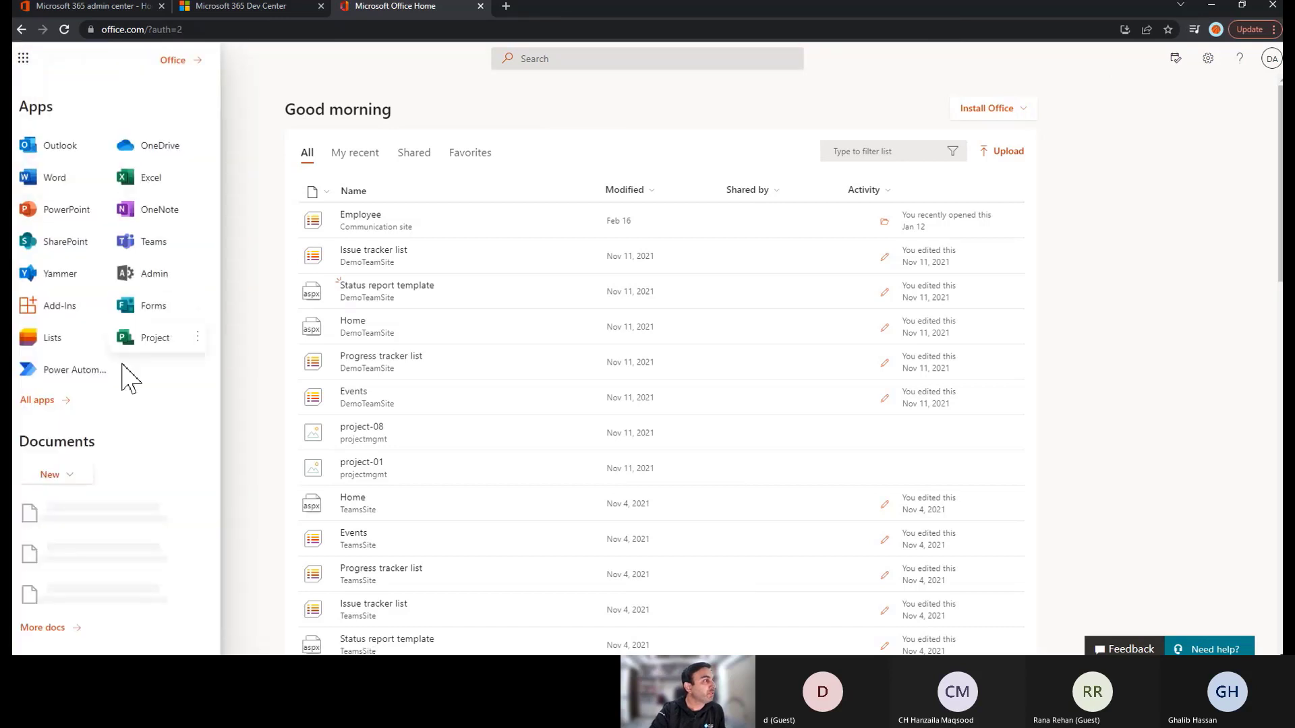
left_click(152, 277)
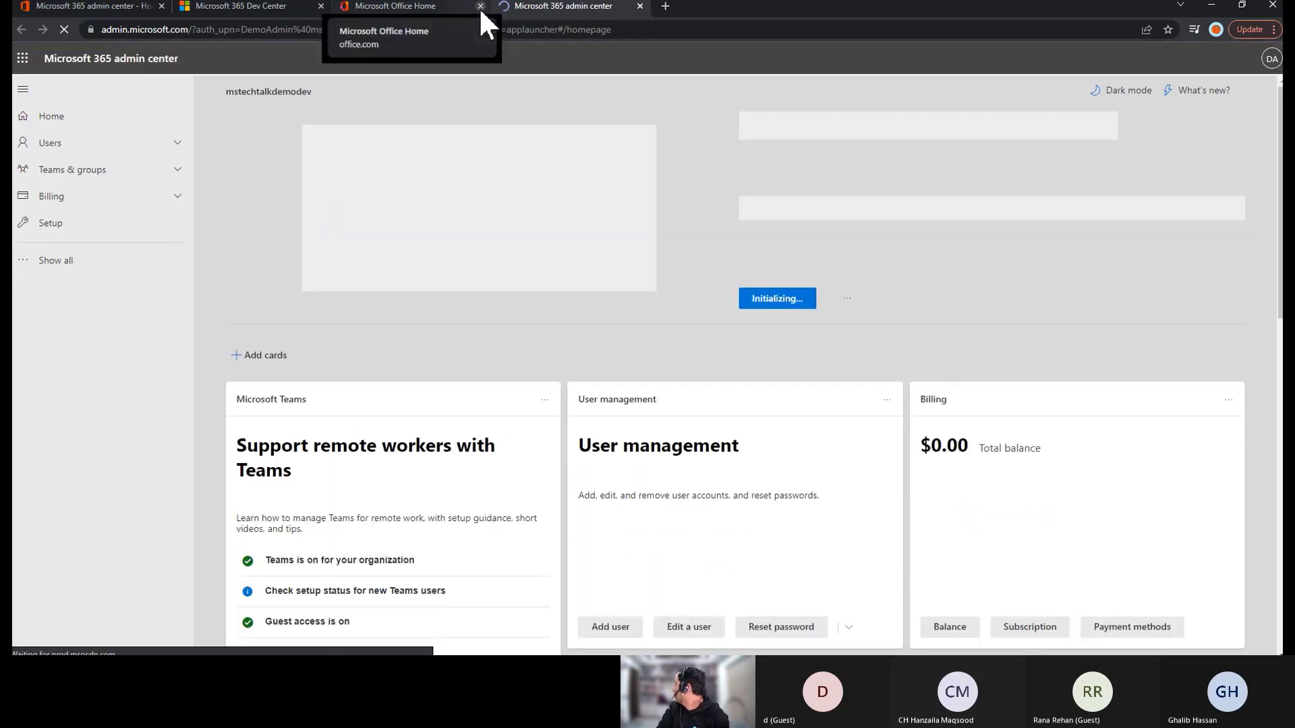
left_click(480, 7)
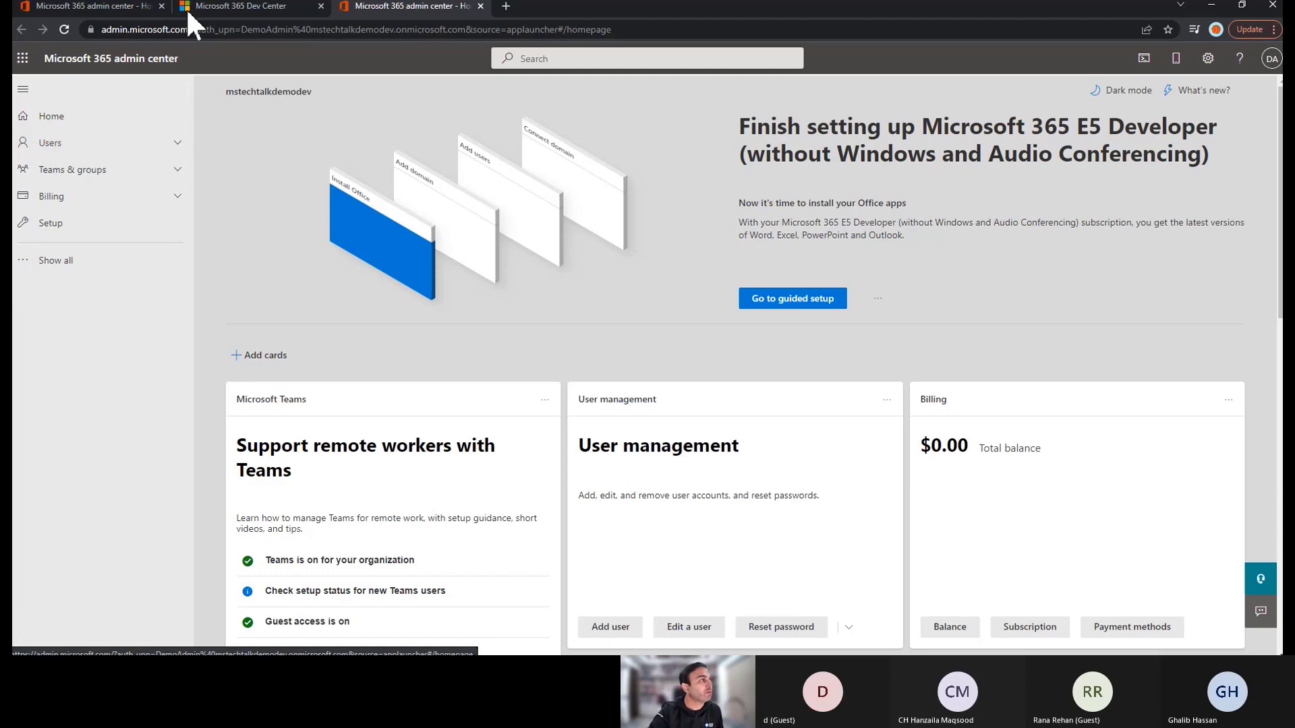
Revisit the Microsoft 365 Dev Center page as far as its Power Platform section and return to the admin center.
left_click(243, 7)
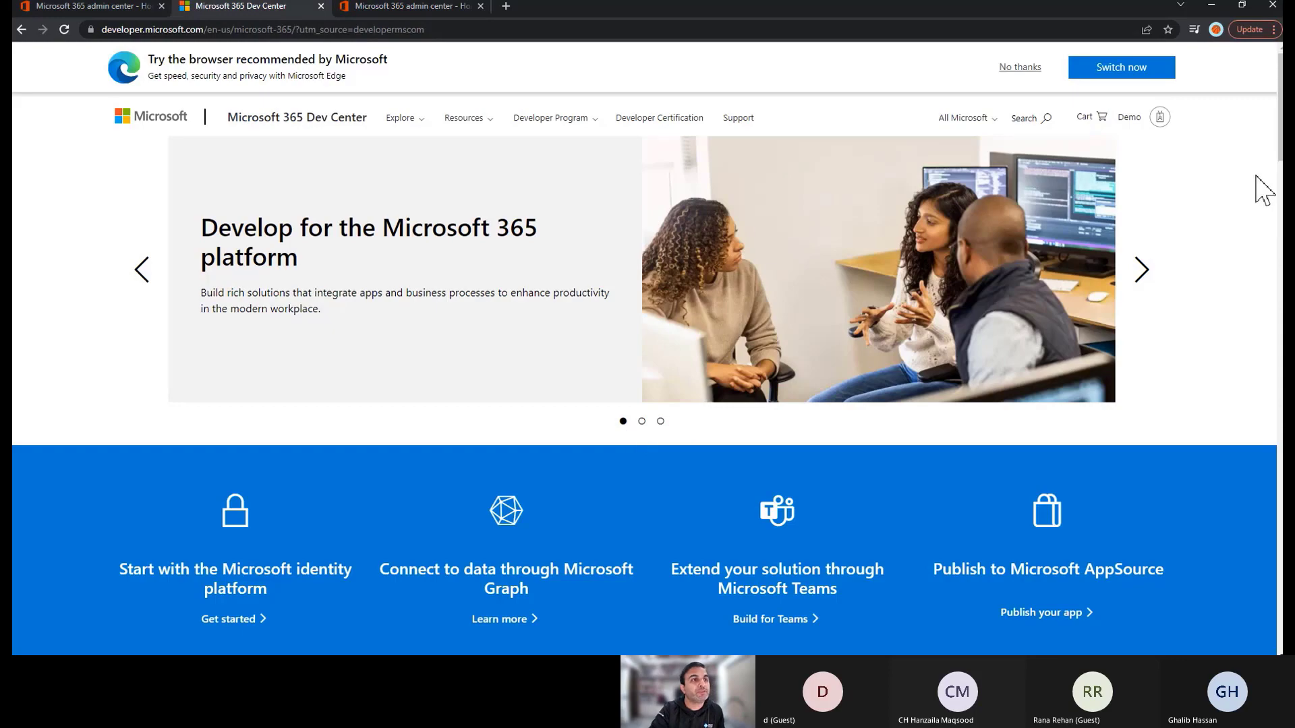
left_click_drag(1282, 165, 1281, 354)
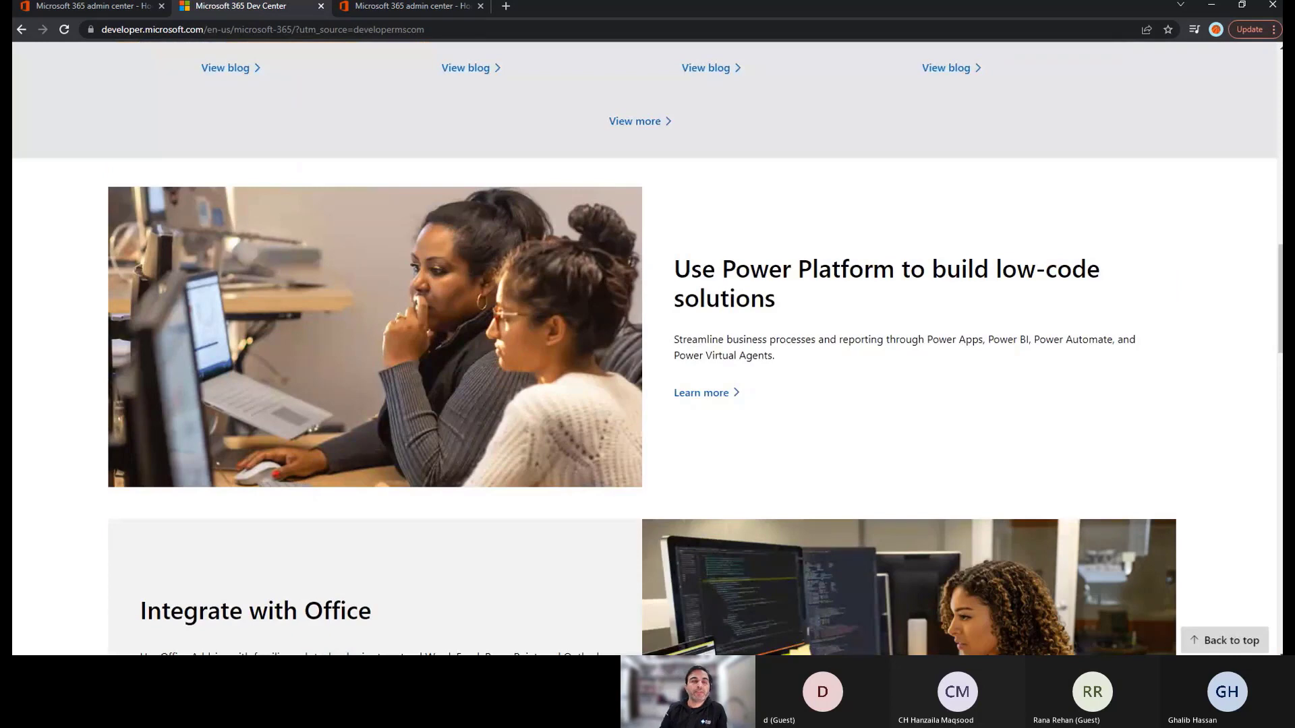
left_click(395, 8)
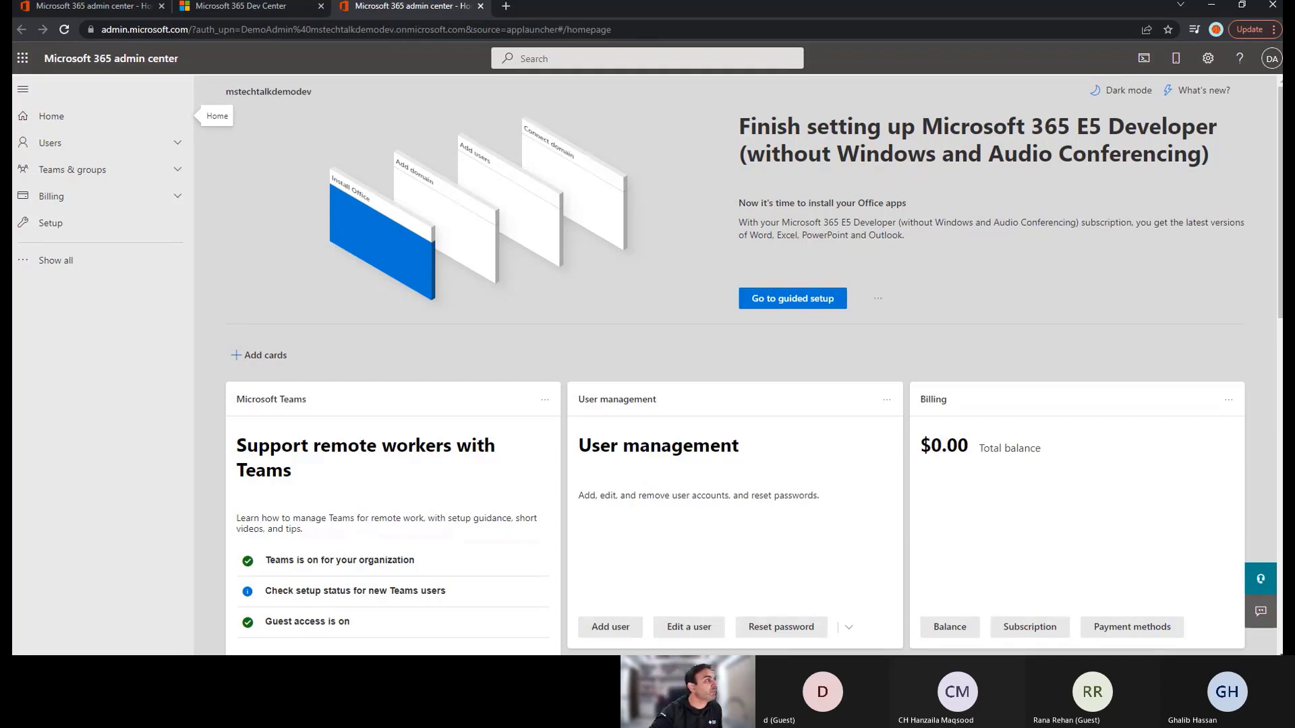
Browse the full list of apps available to the account and launch Admin from it.
left_click(23, 59)
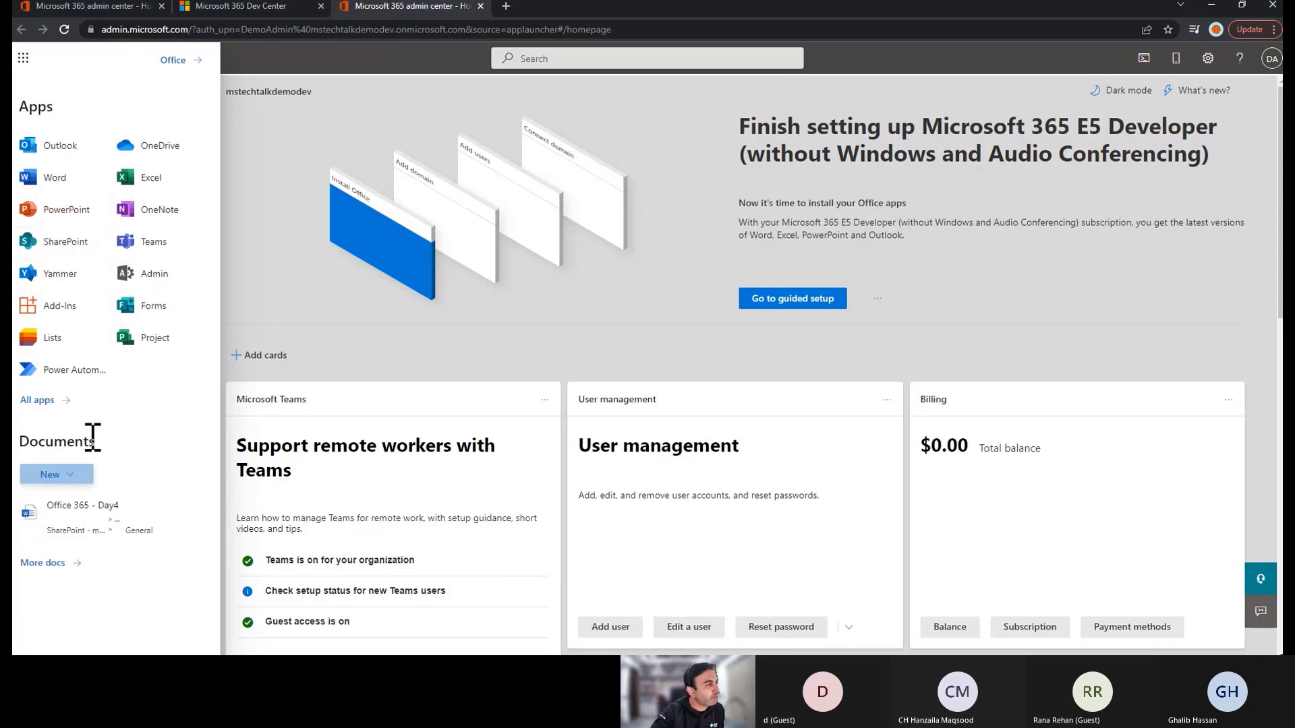
left_click(45, 401)
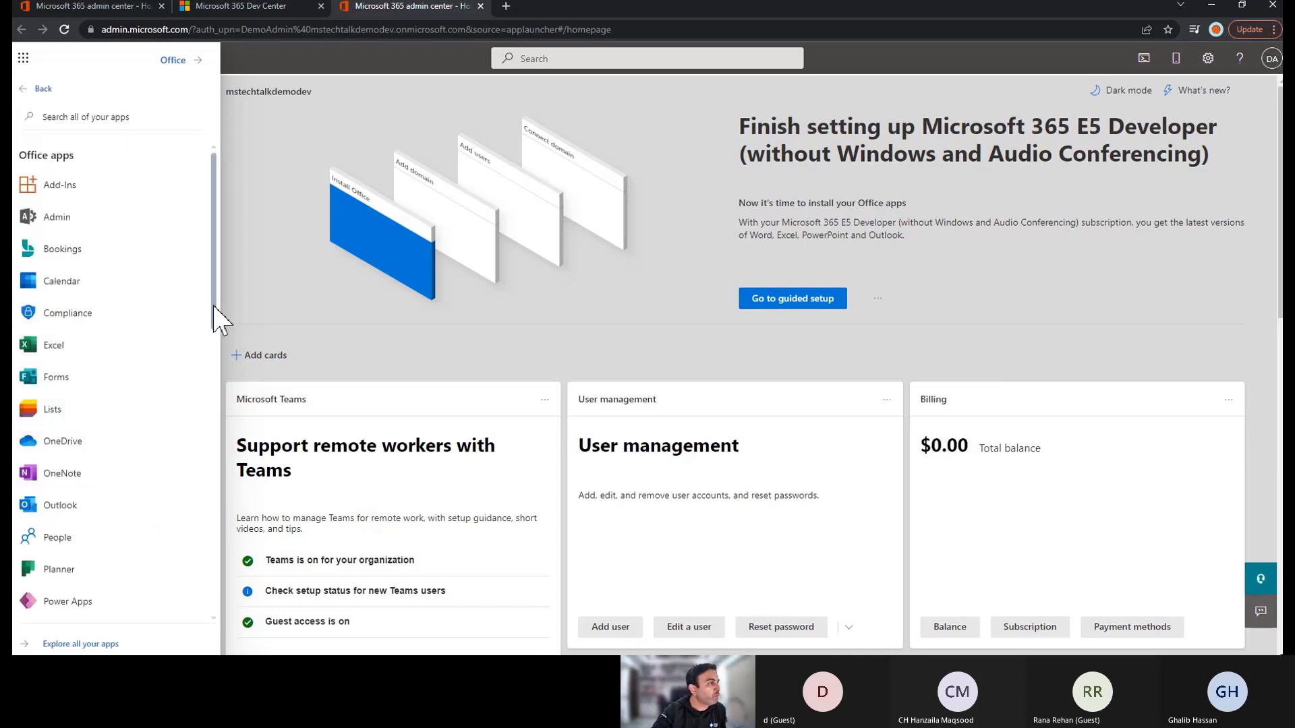
left_click_drag(212, 312, 212, 531)
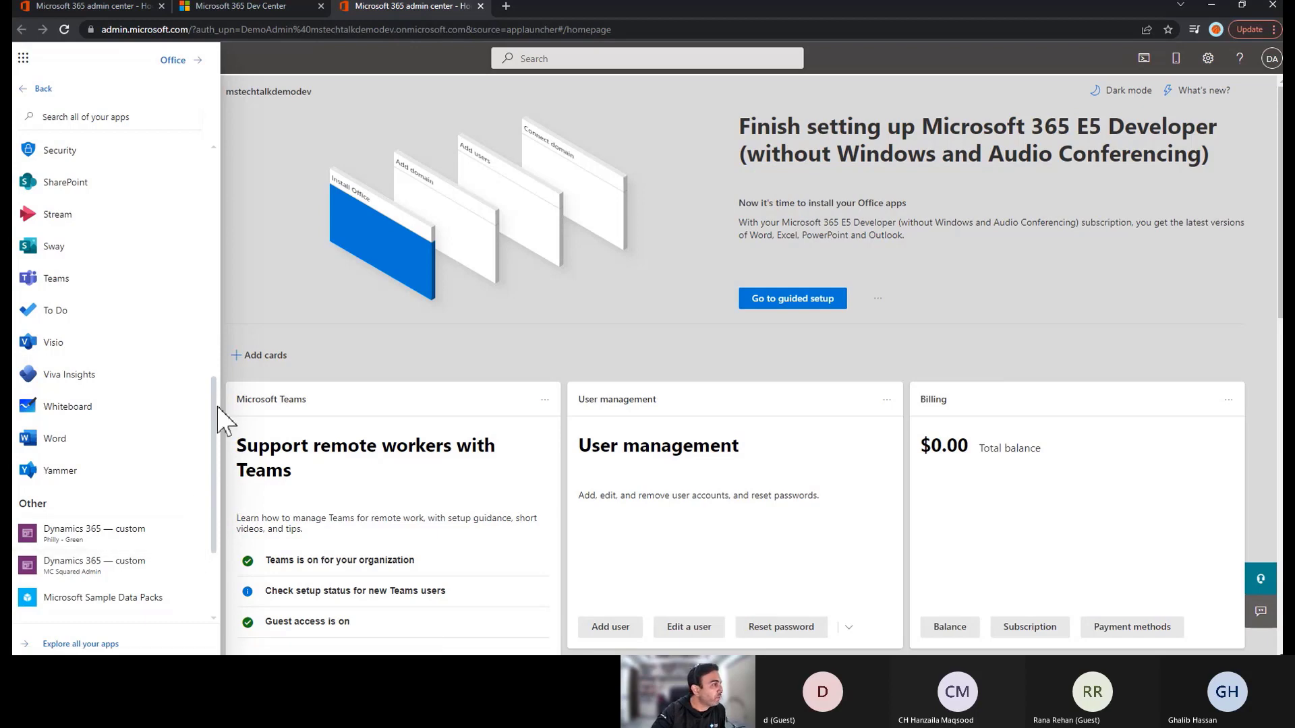
left_click_drag(215, 417, 194, 203)
scroll(149, 162, "up", 1)
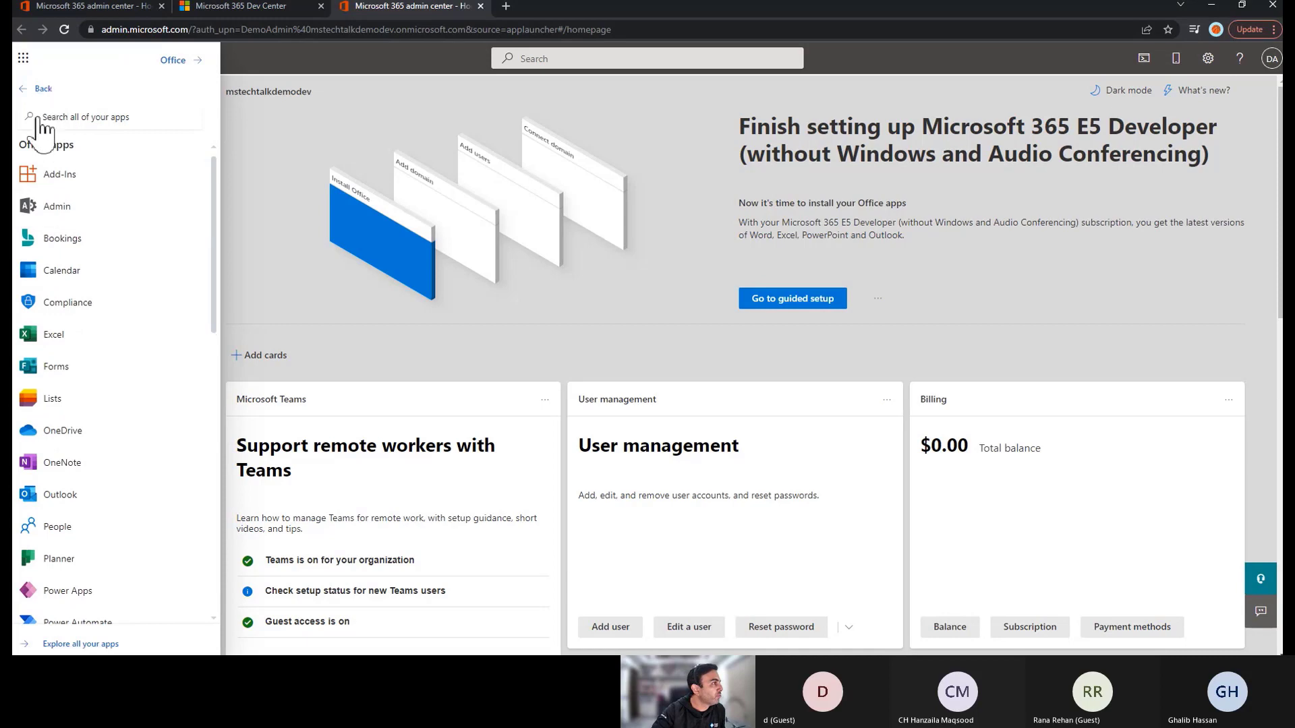
left_click(55, 207)
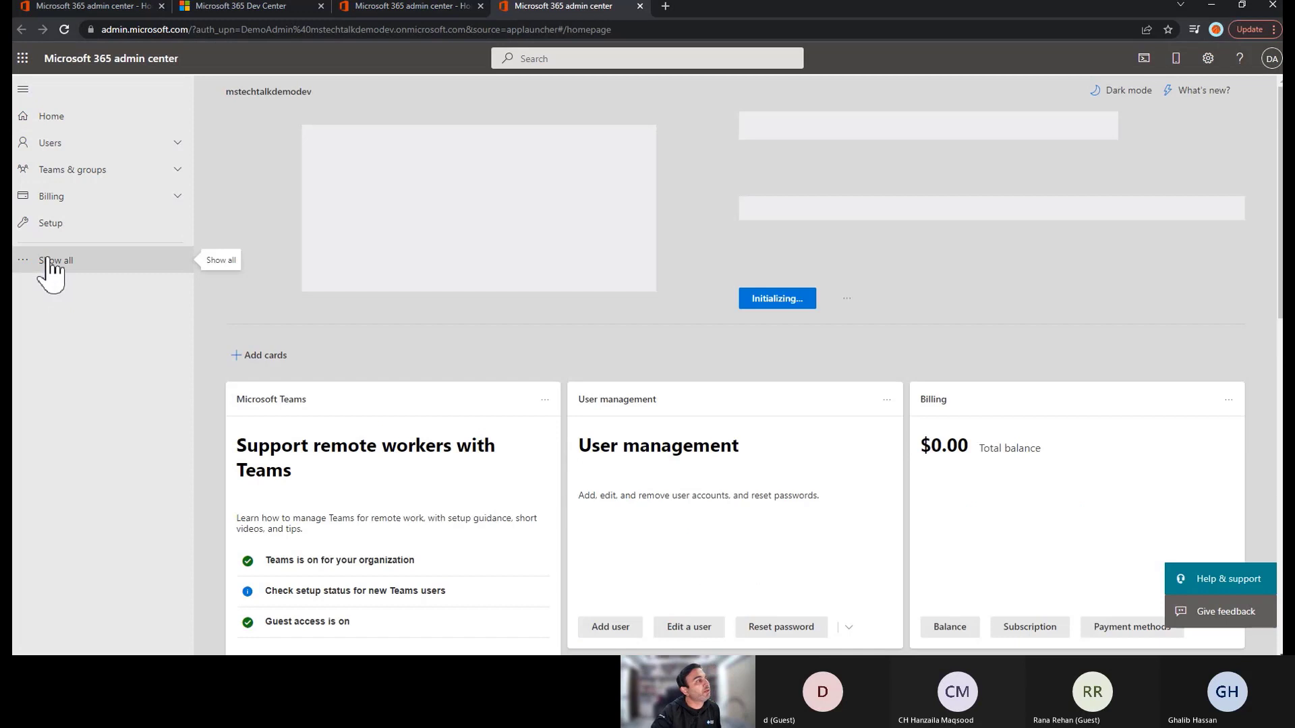
Expand the admin center navigation to all entries and open the Active users list under Users.
left_click(49, 262)
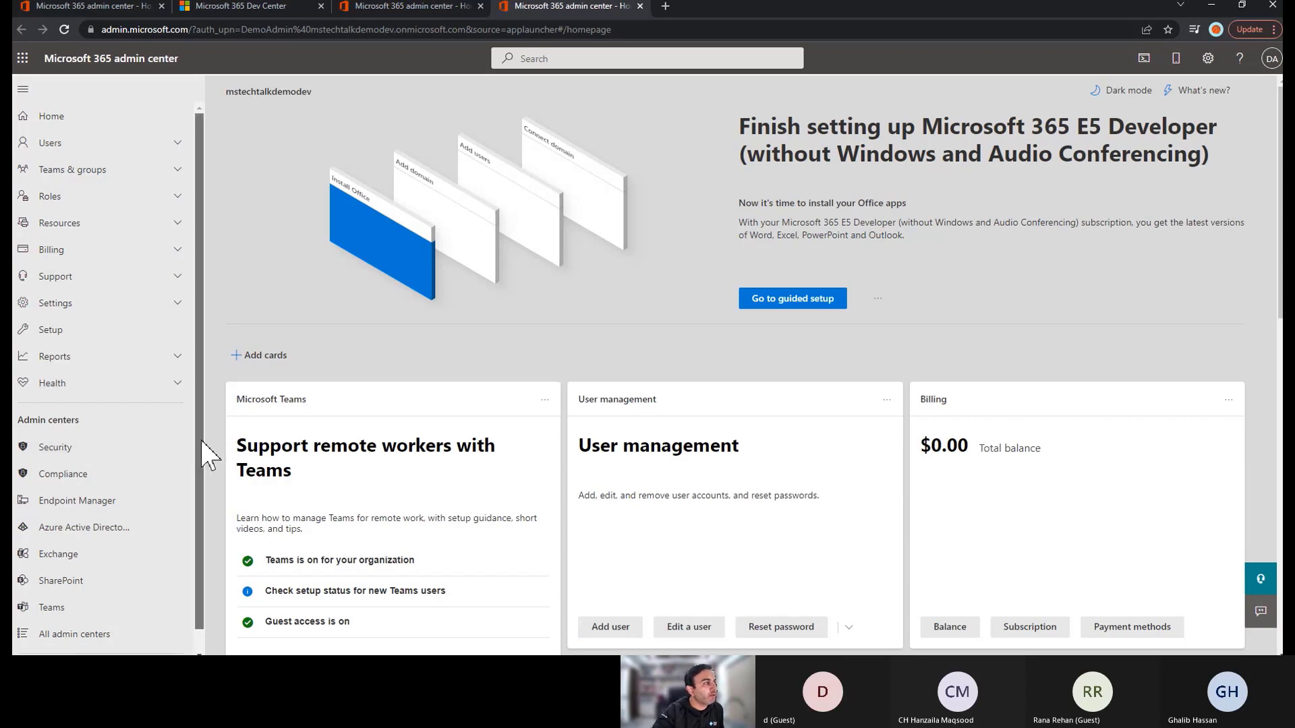
scroll(206, 449, "down", 1)
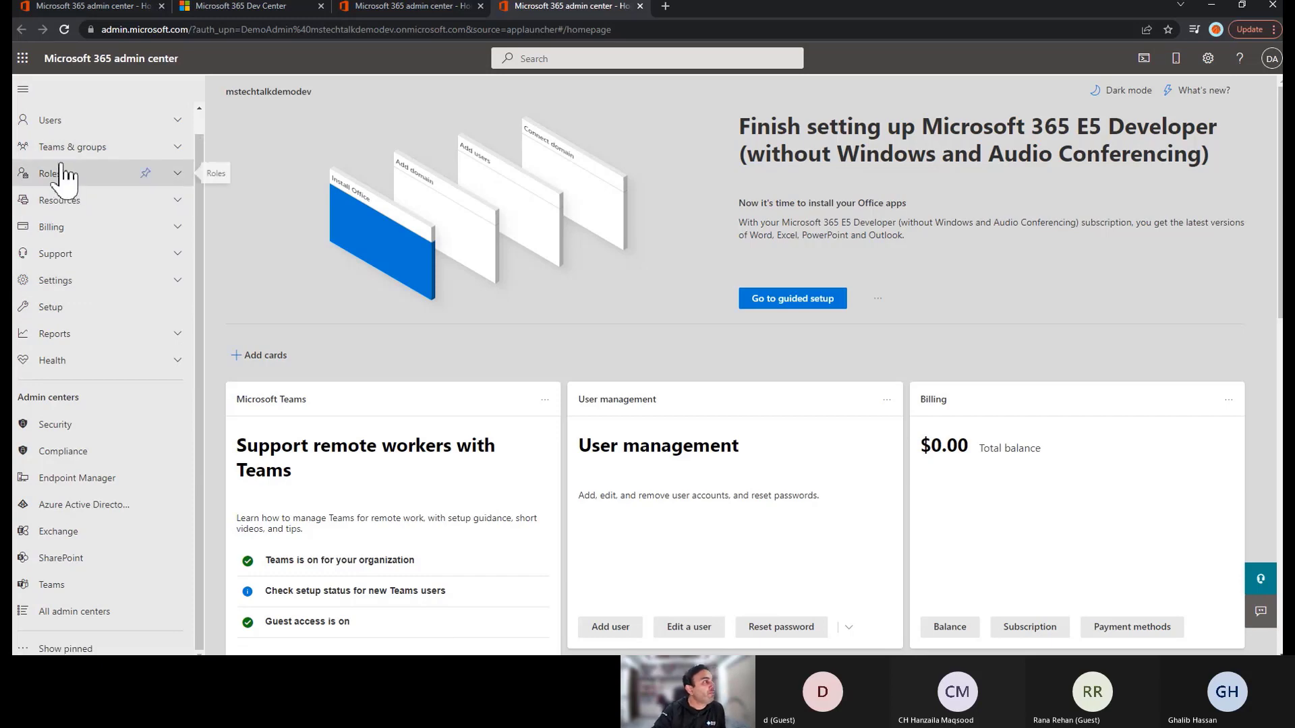
left_click(91, 123)
left_click(87, 147)
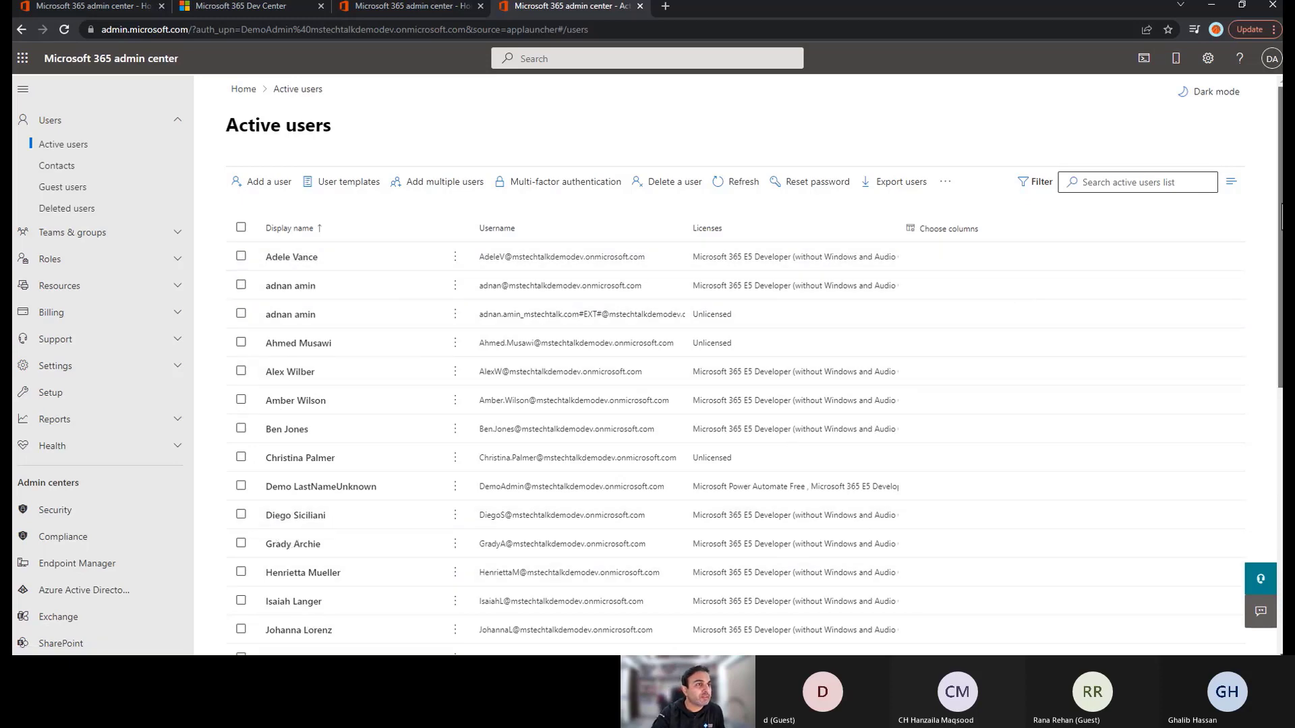
left_click_drag(1280, 216, 1281, 452)
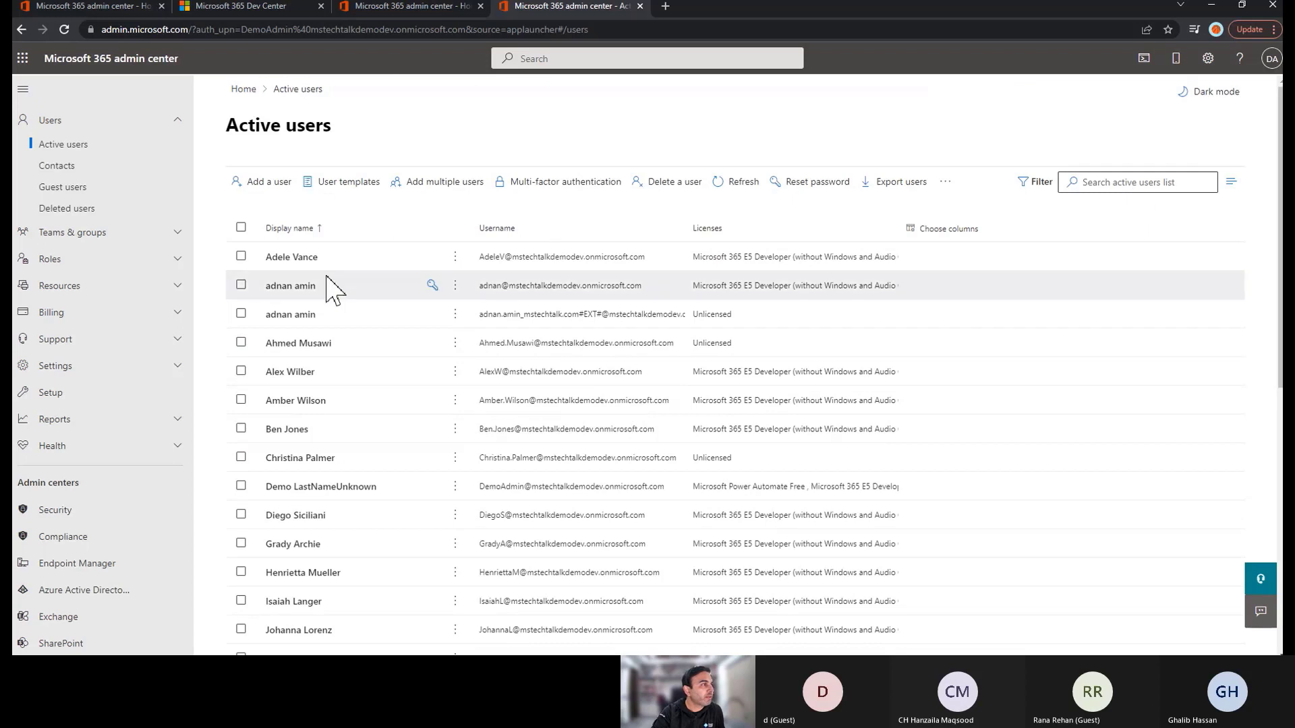
View the account details of the first two active users and review the second user's assigned admin roles.
left_click(288, 264)
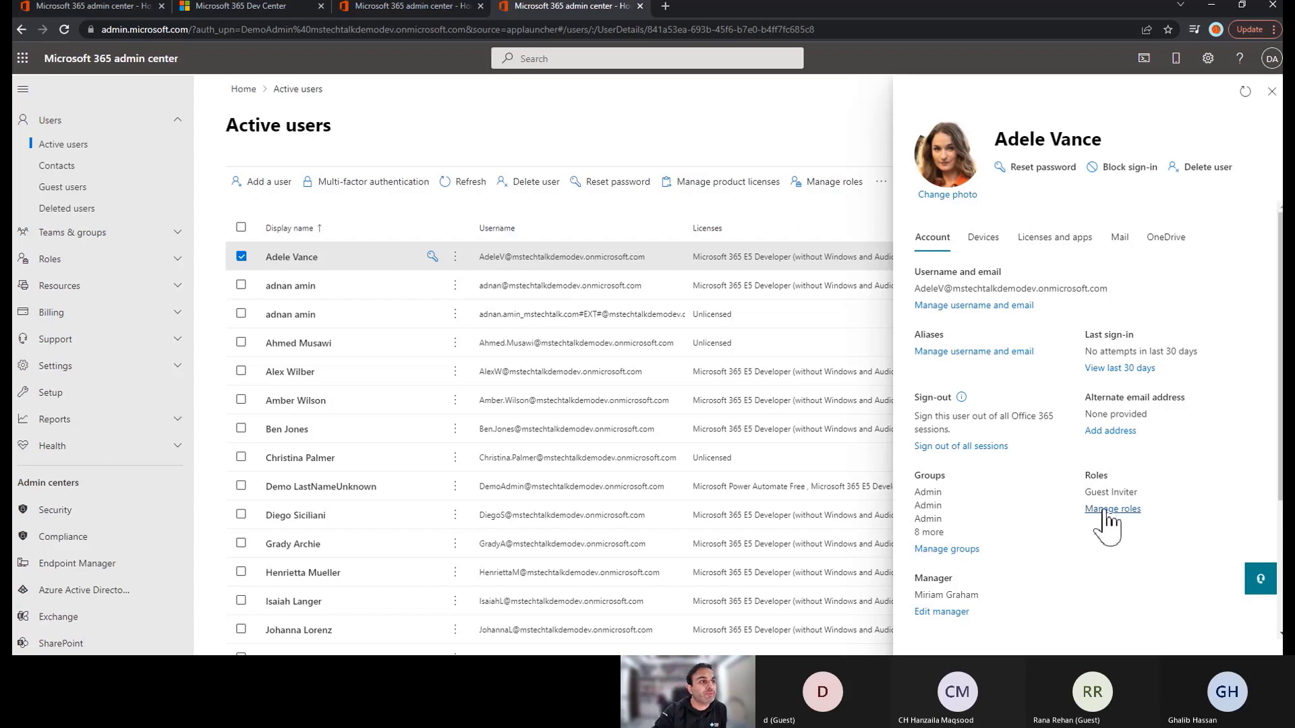
left_click(291, 289)
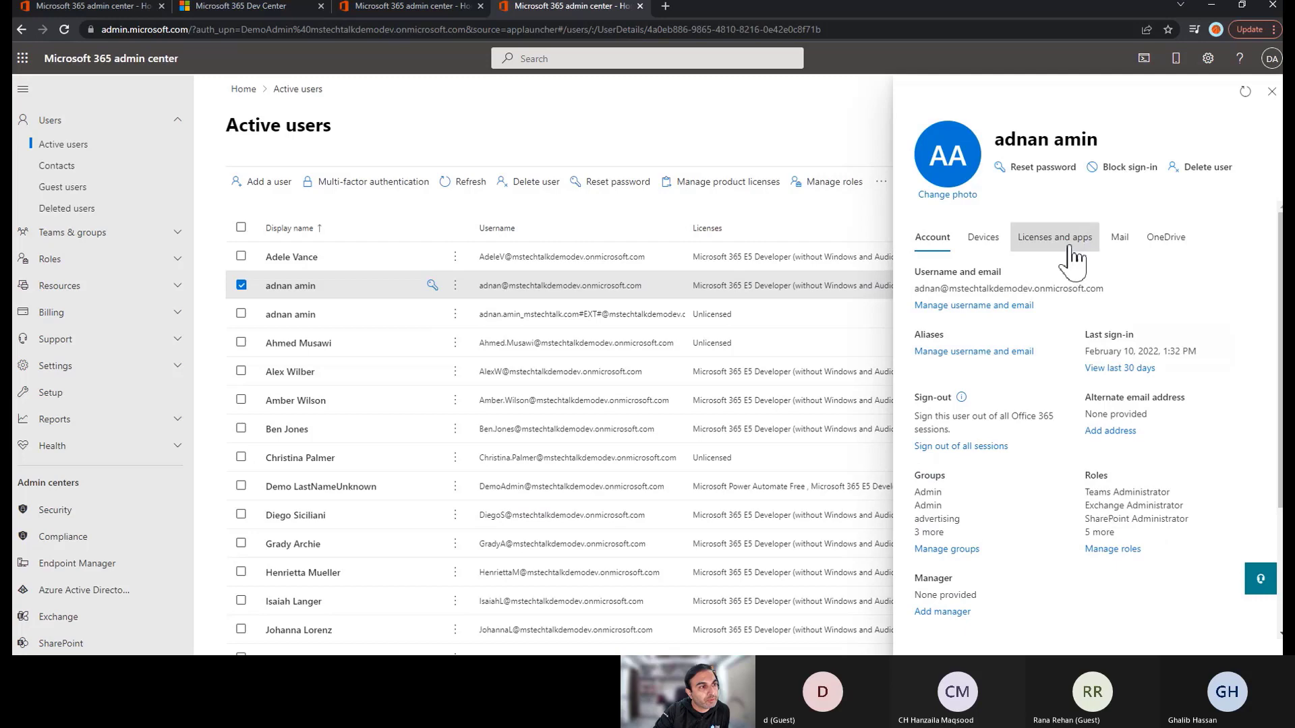
left_click(1125, 553)
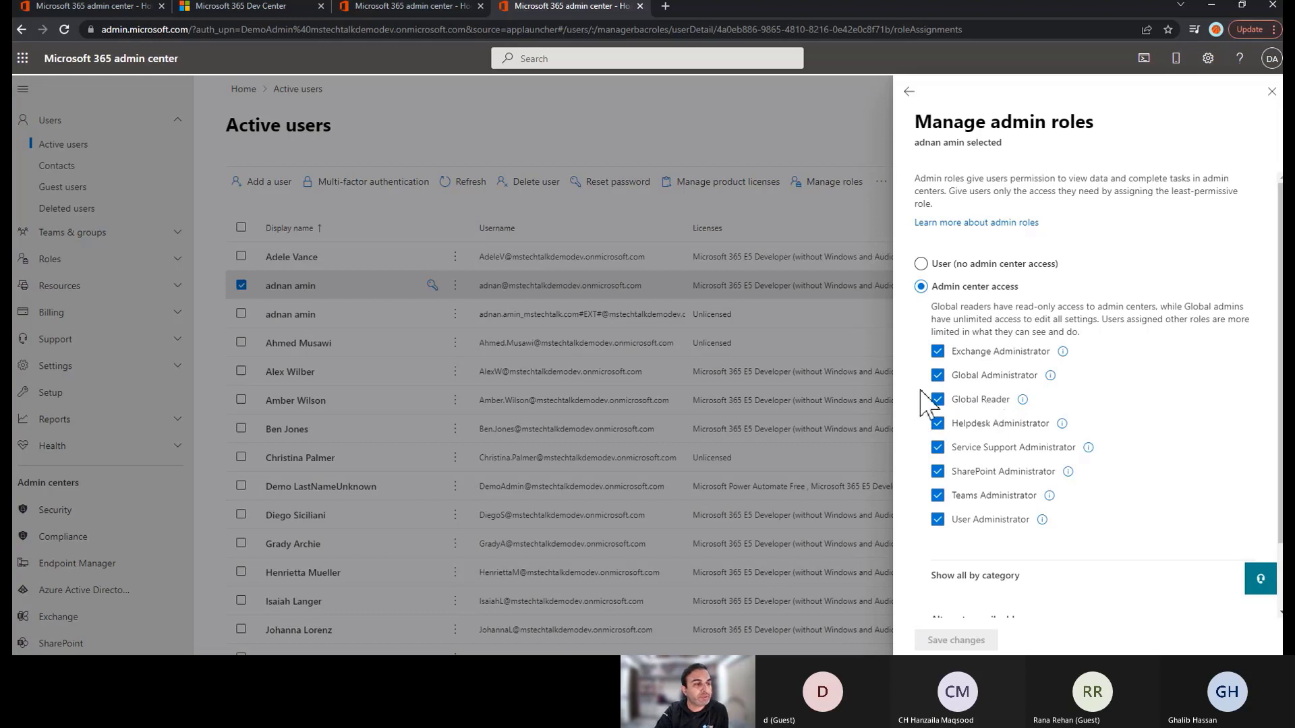
mouse_move(1023, 404)
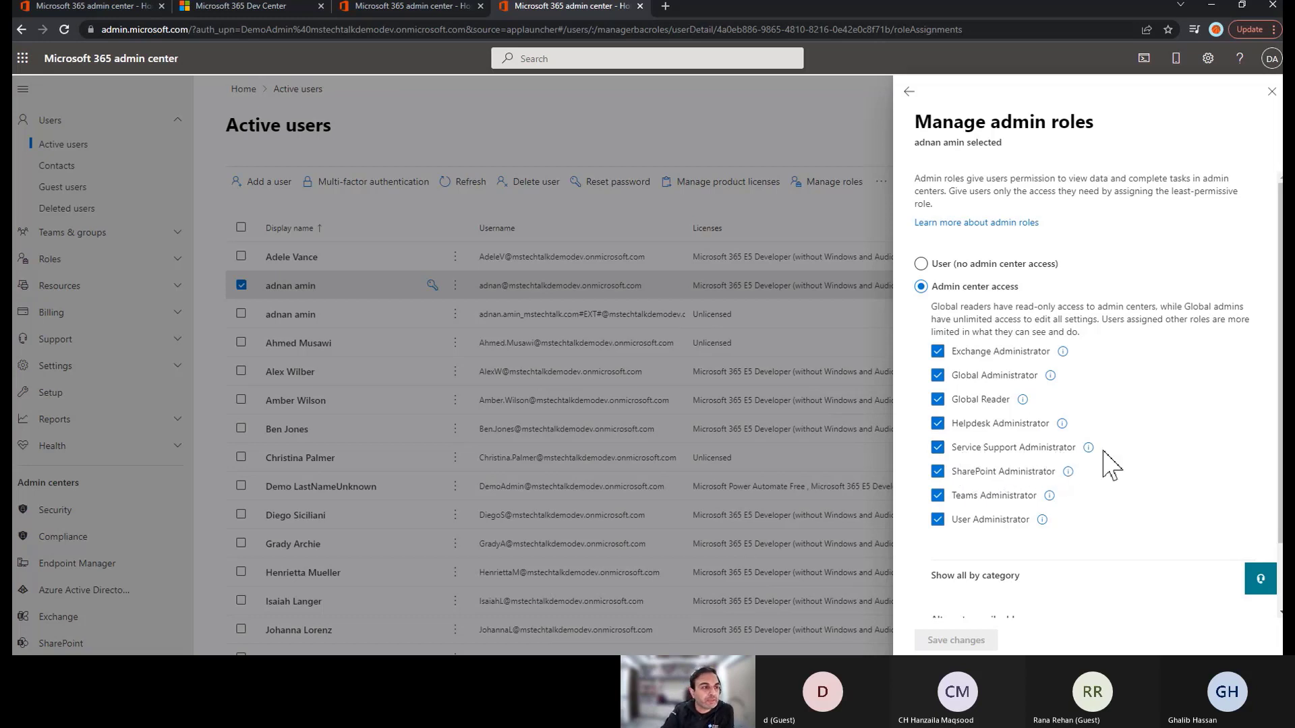
mouse_move(1089, 455)
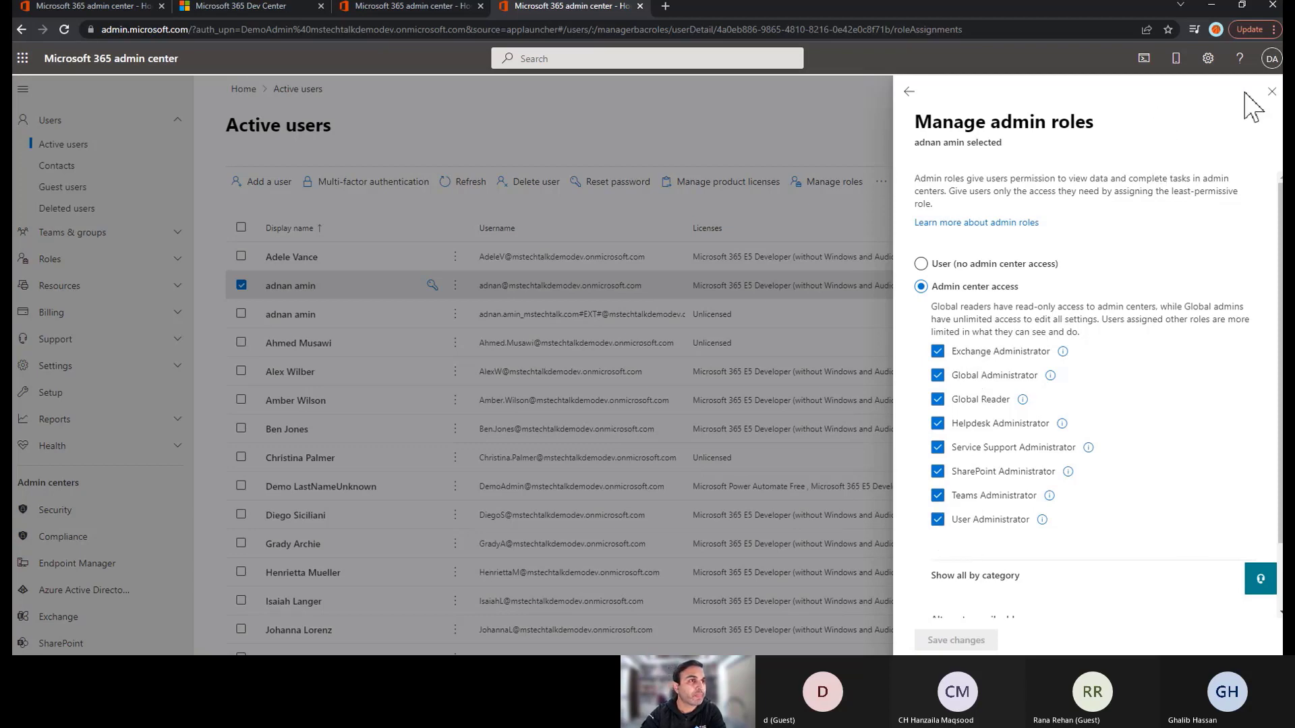
left_click(1271, 93)
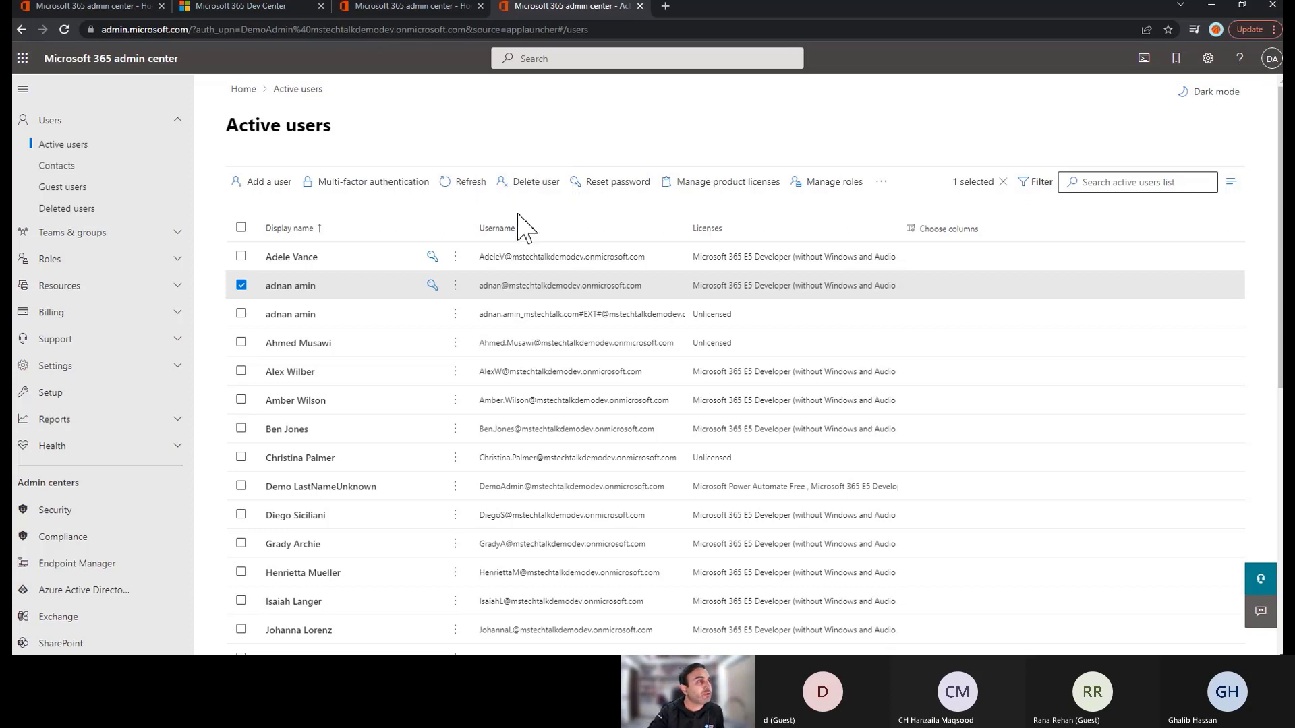
Review the second active user's account details and OneDrive information, and close the user's details.
left_click(290, 287)
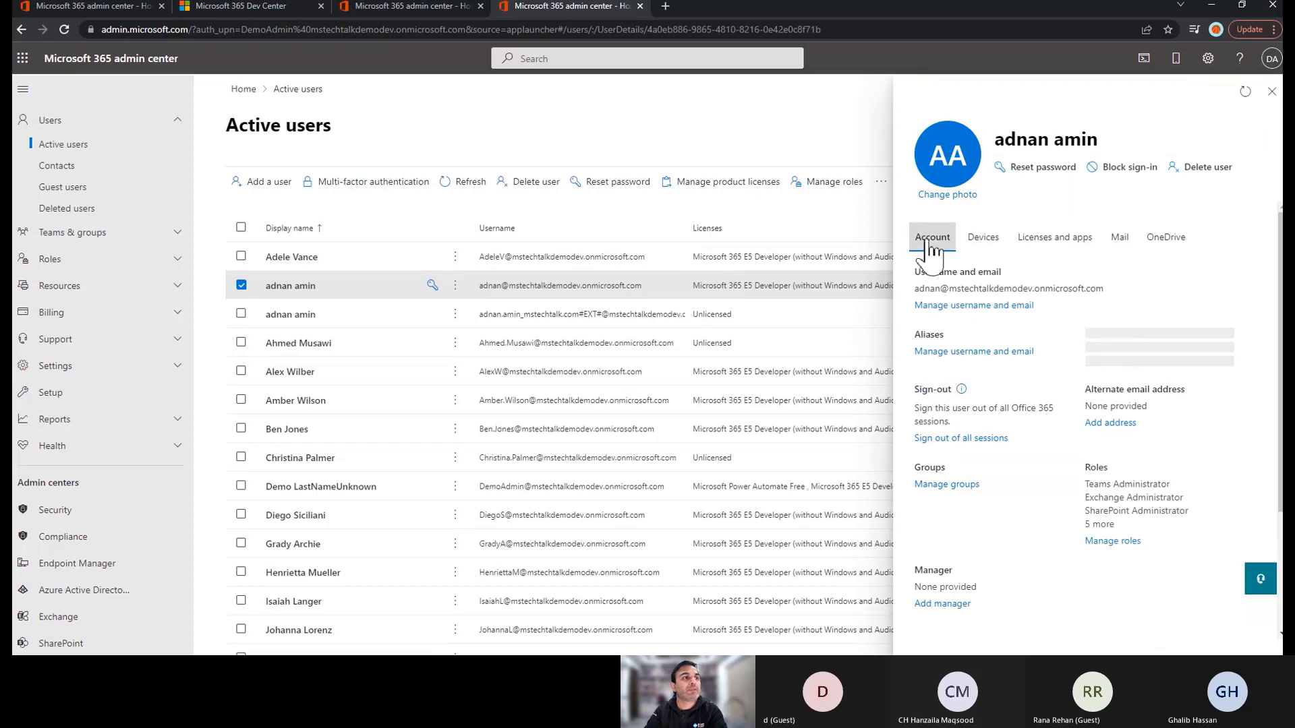
left_click(1169, 246)
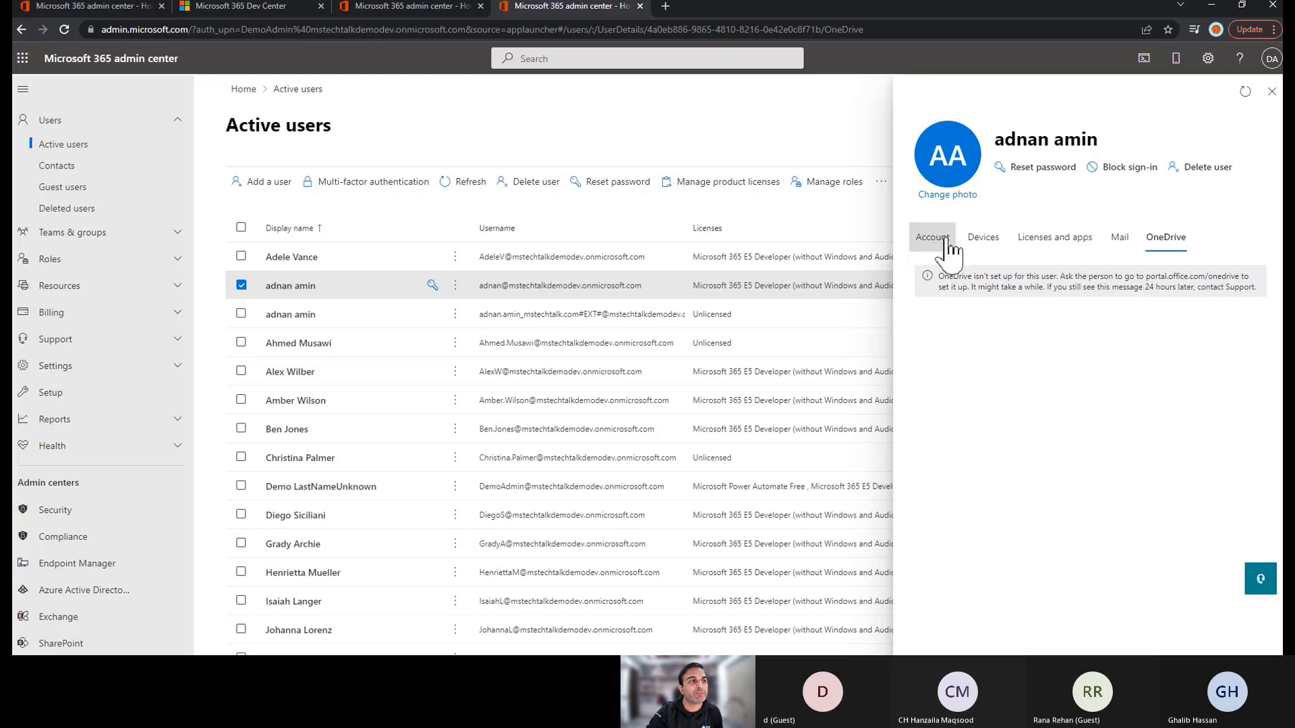
left_click(933, 237)
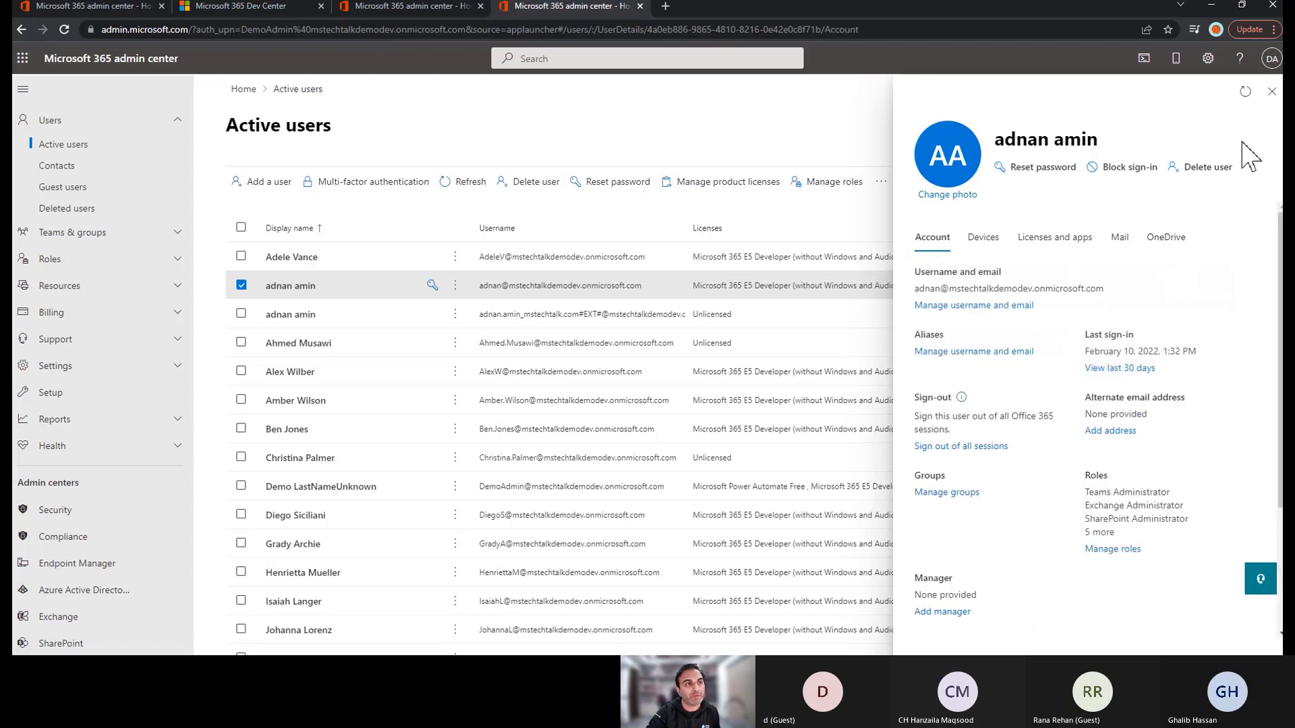
left_click(1271, 93)
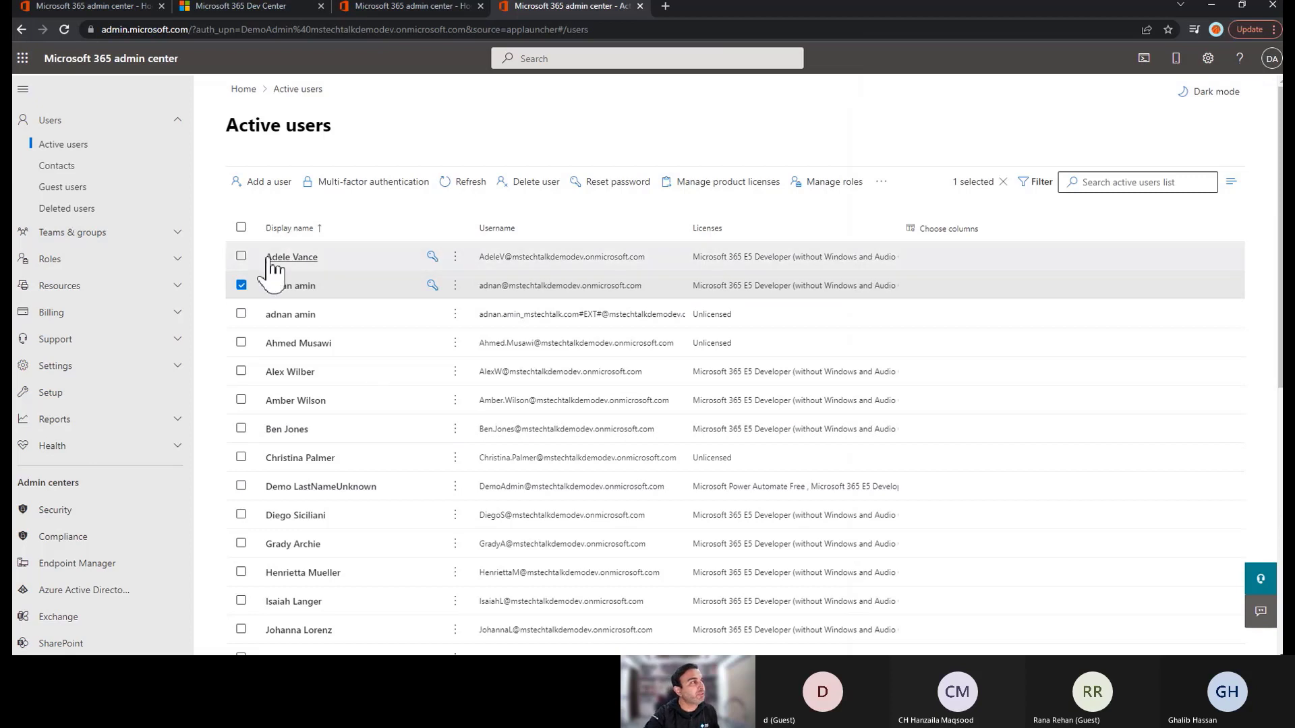
Open the Active teams & groups list and bring up the details of the first Admin group.
left_click(54, 236)
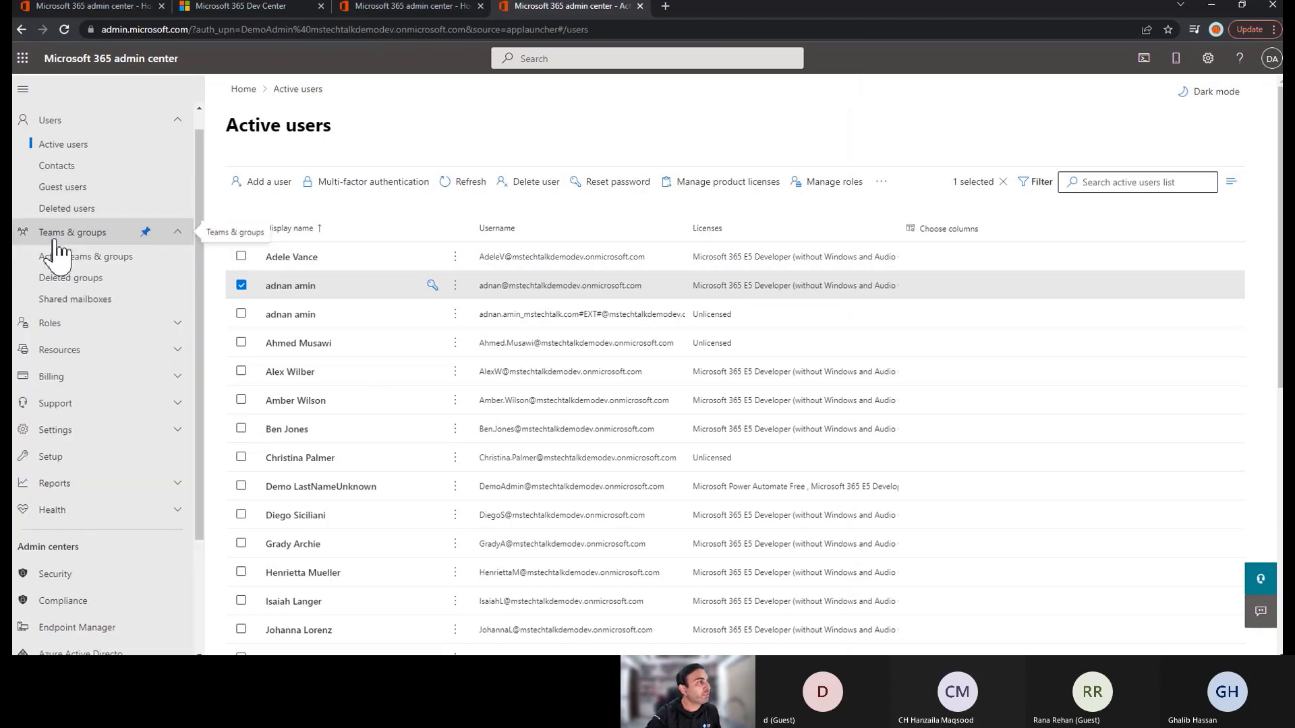
left_click(69, 259)
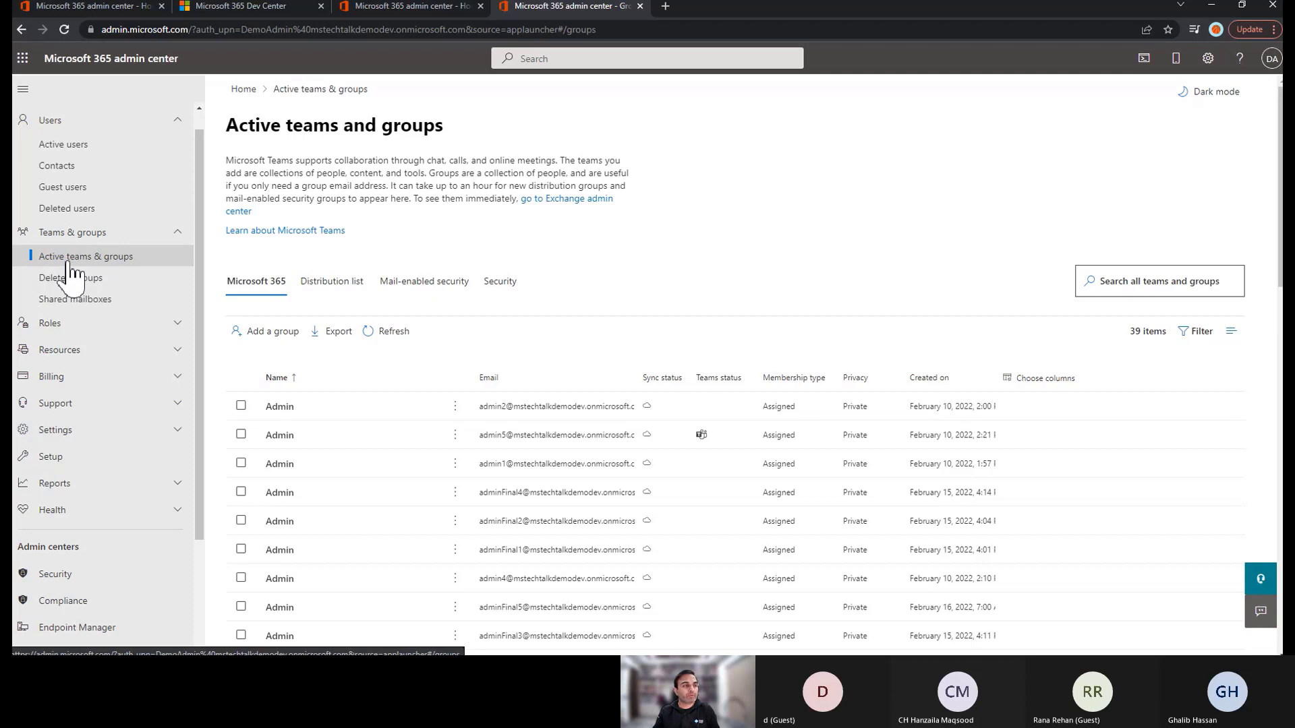
left_click(278, 408)
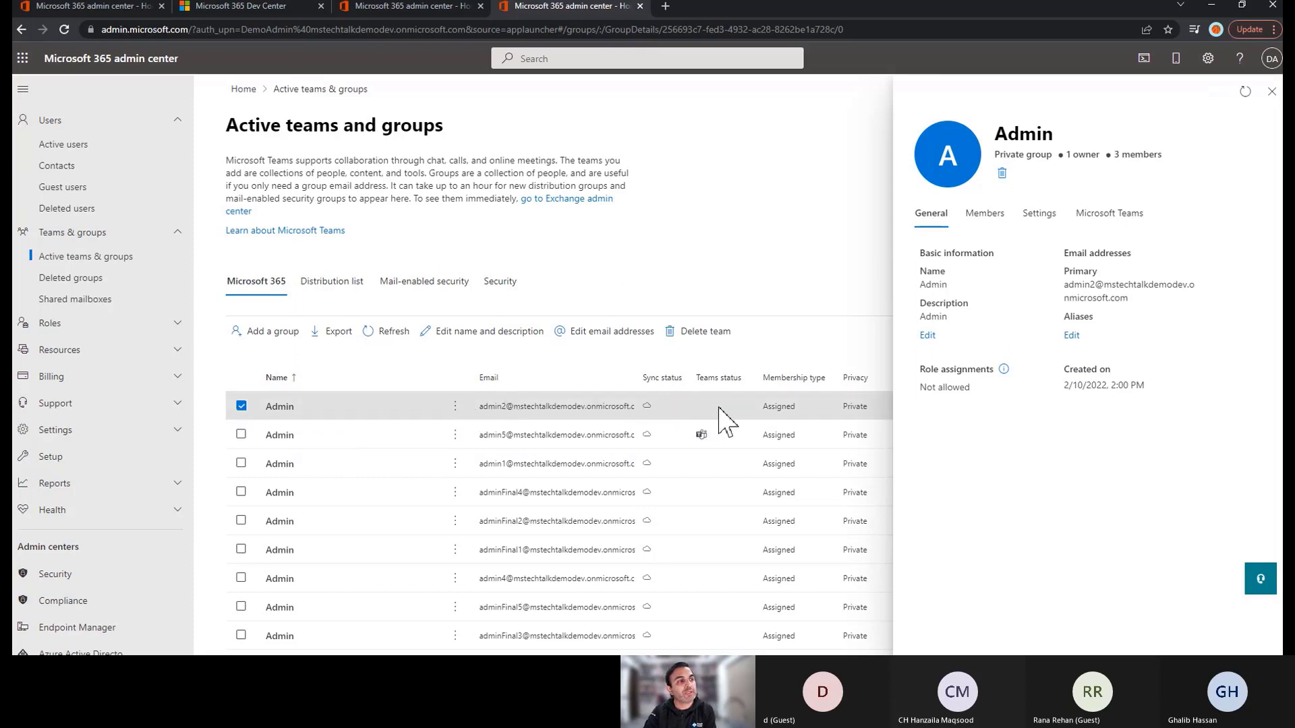
Review the Admin group's Microsoft Teams, Members, Settings and General details, highlighting the alias part of its primary email address.
left_click(984, 217)
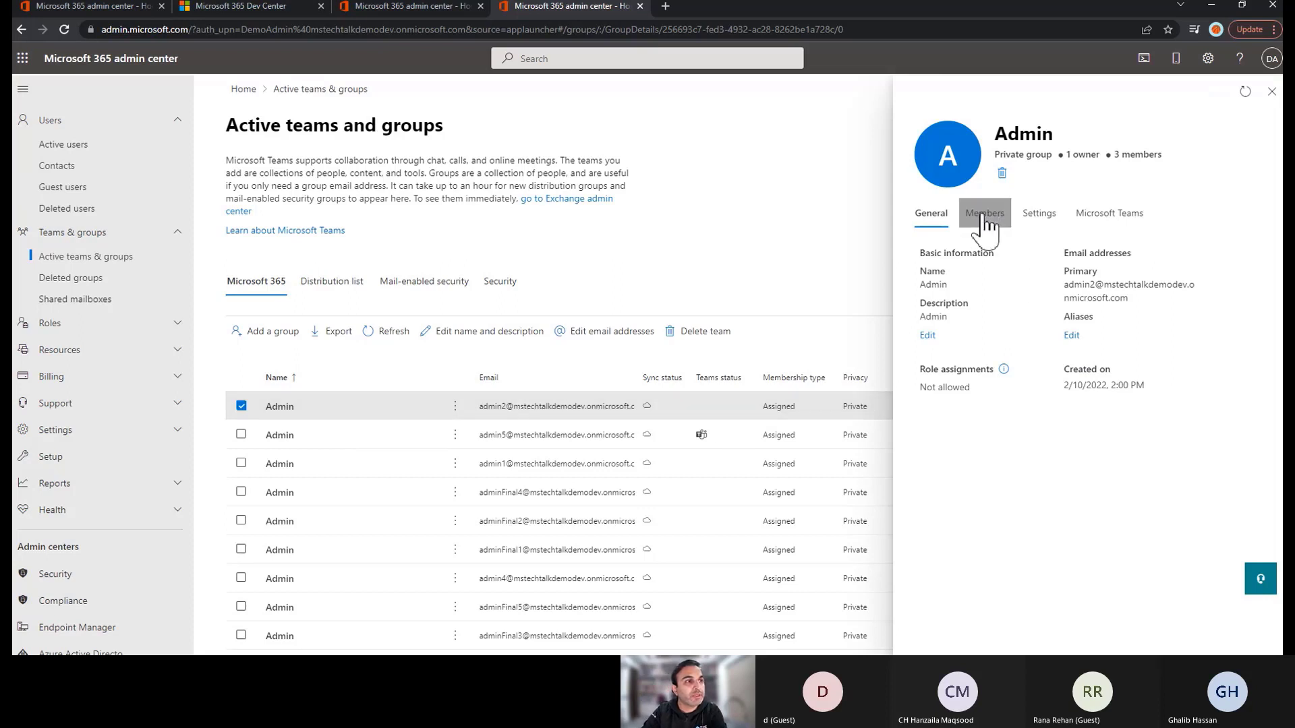
left_click(1122, 216)
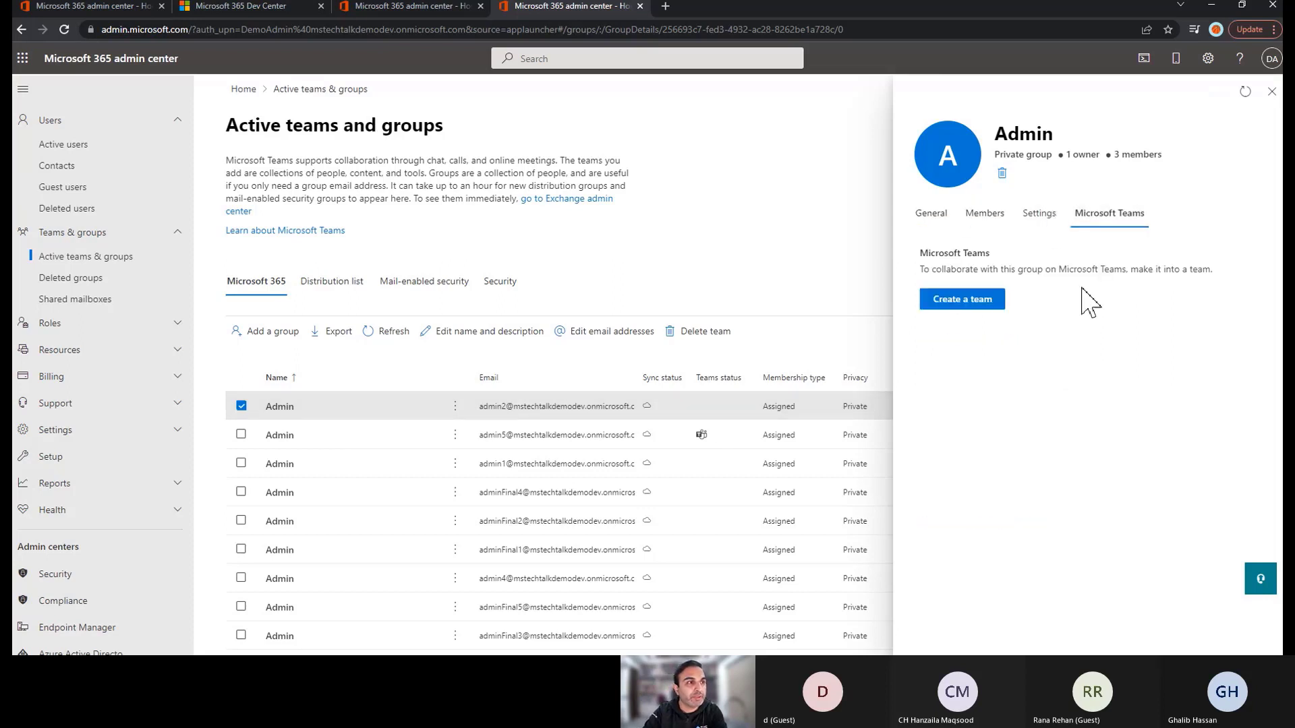
left_click(983, 236)
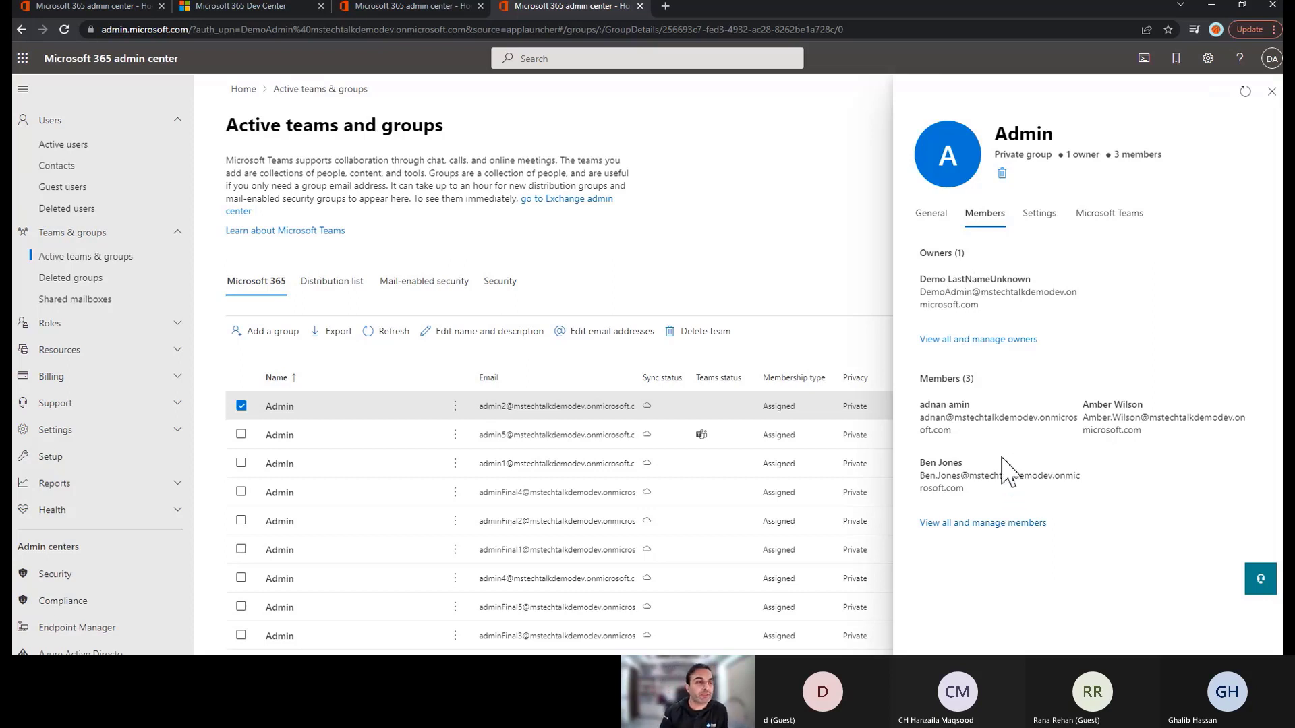
left_click(1042, 215)
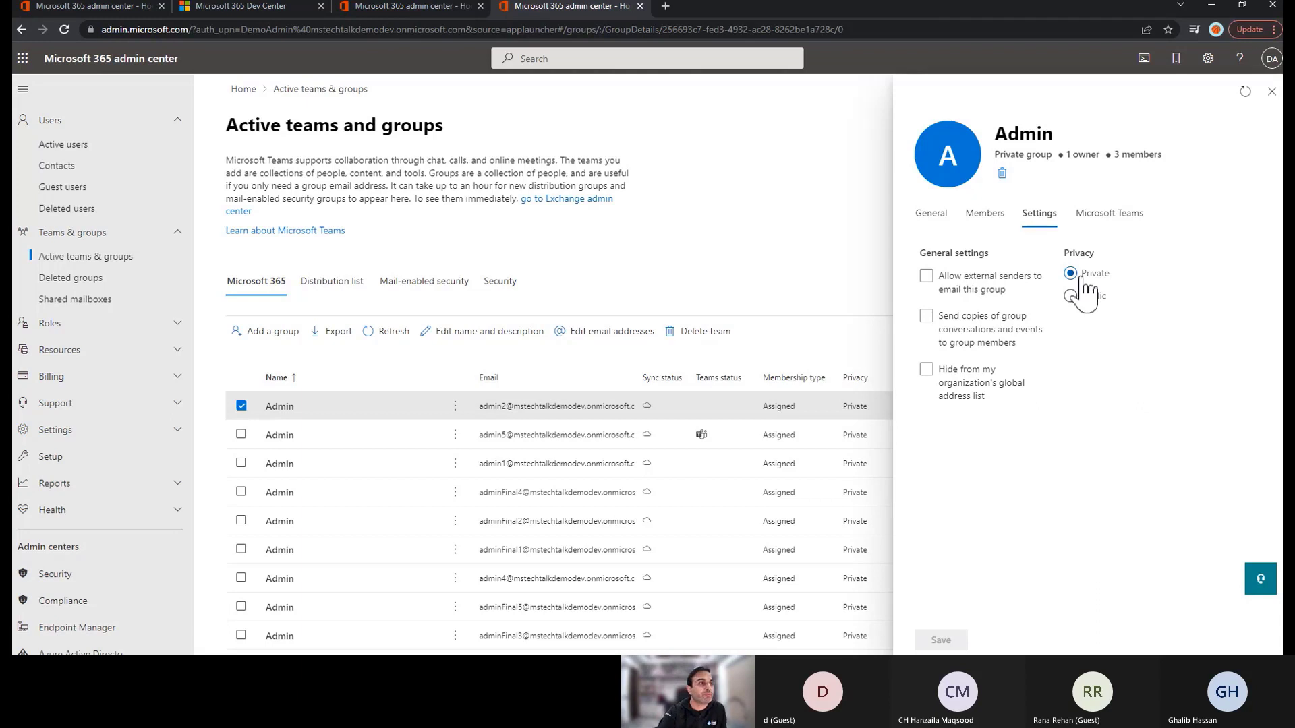
left_click(985, 213)
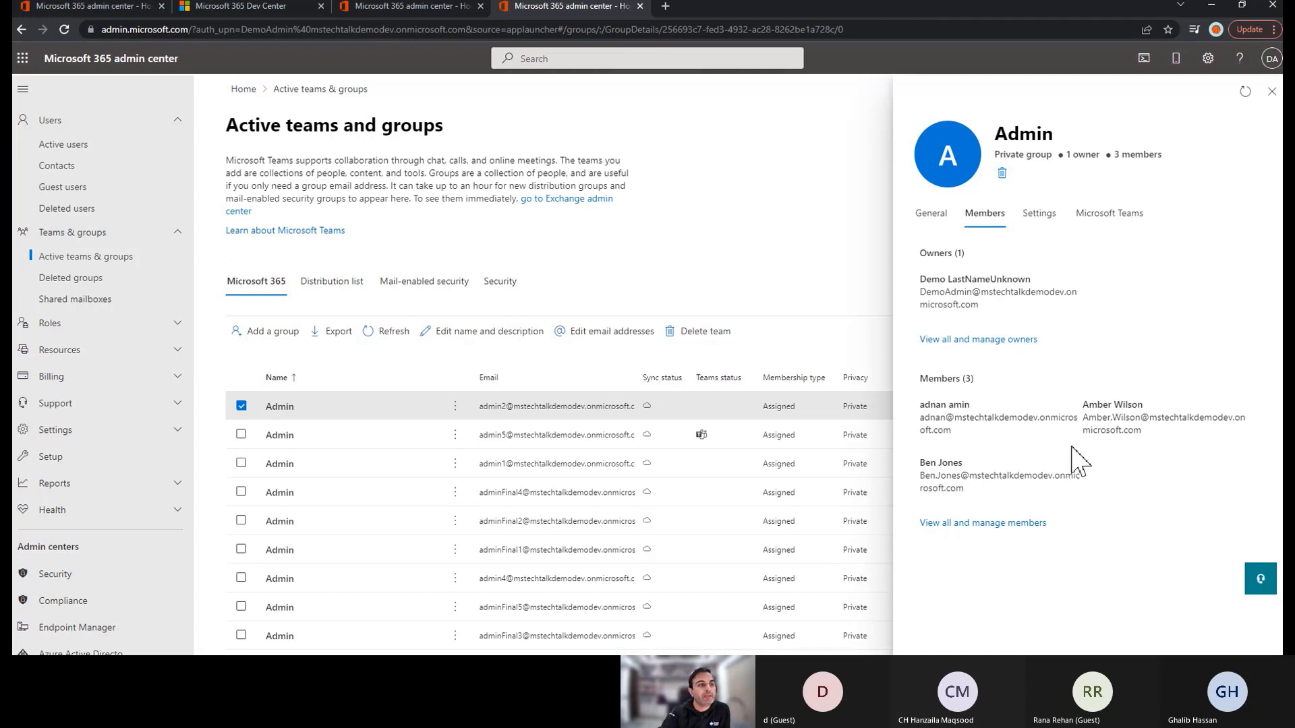
left_click(934, 215)
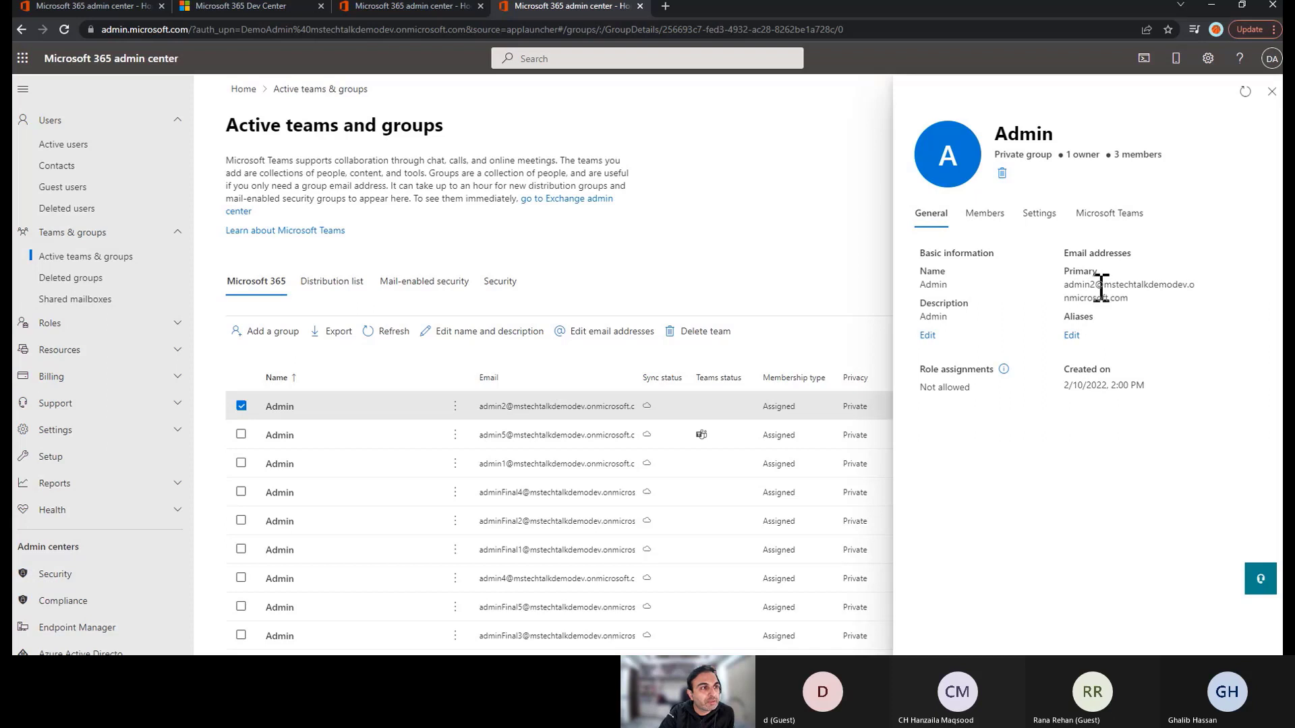
left_click_drag(1095, 285, 1064, 290)
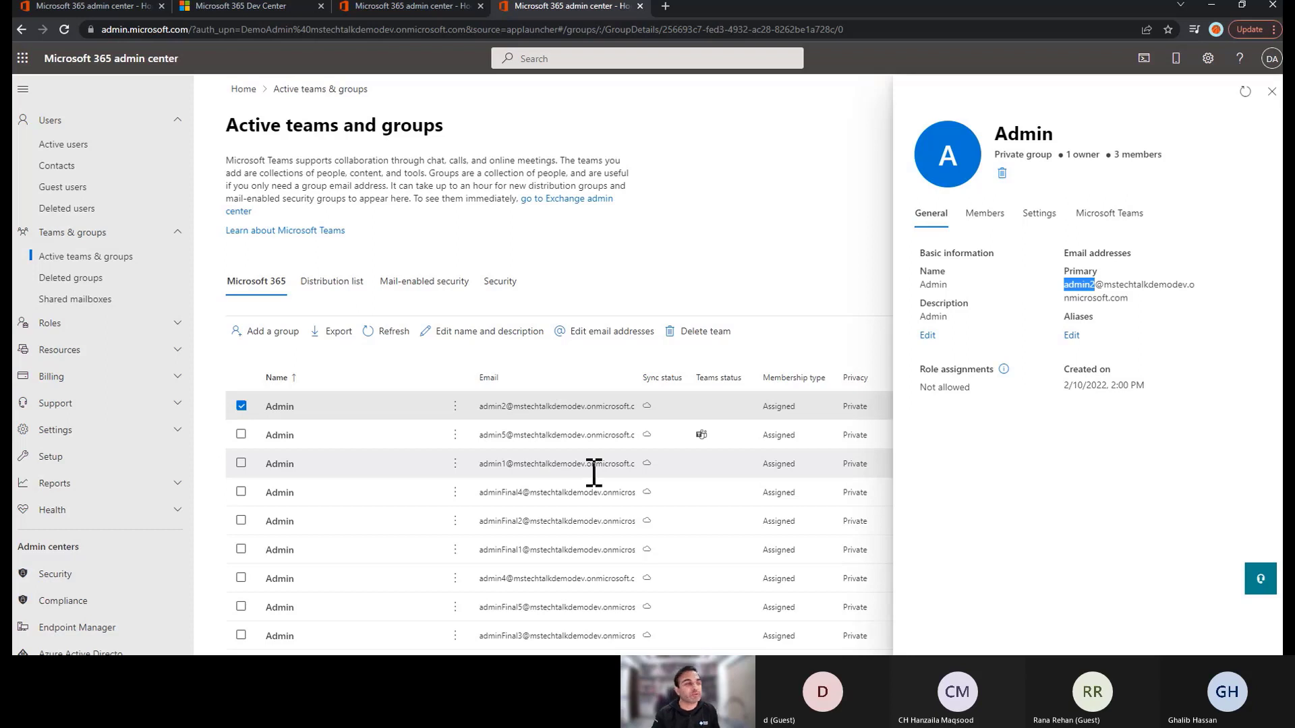
Check the distribution list groups and open the Role assignments page under Roles.
left_click(339, 284)
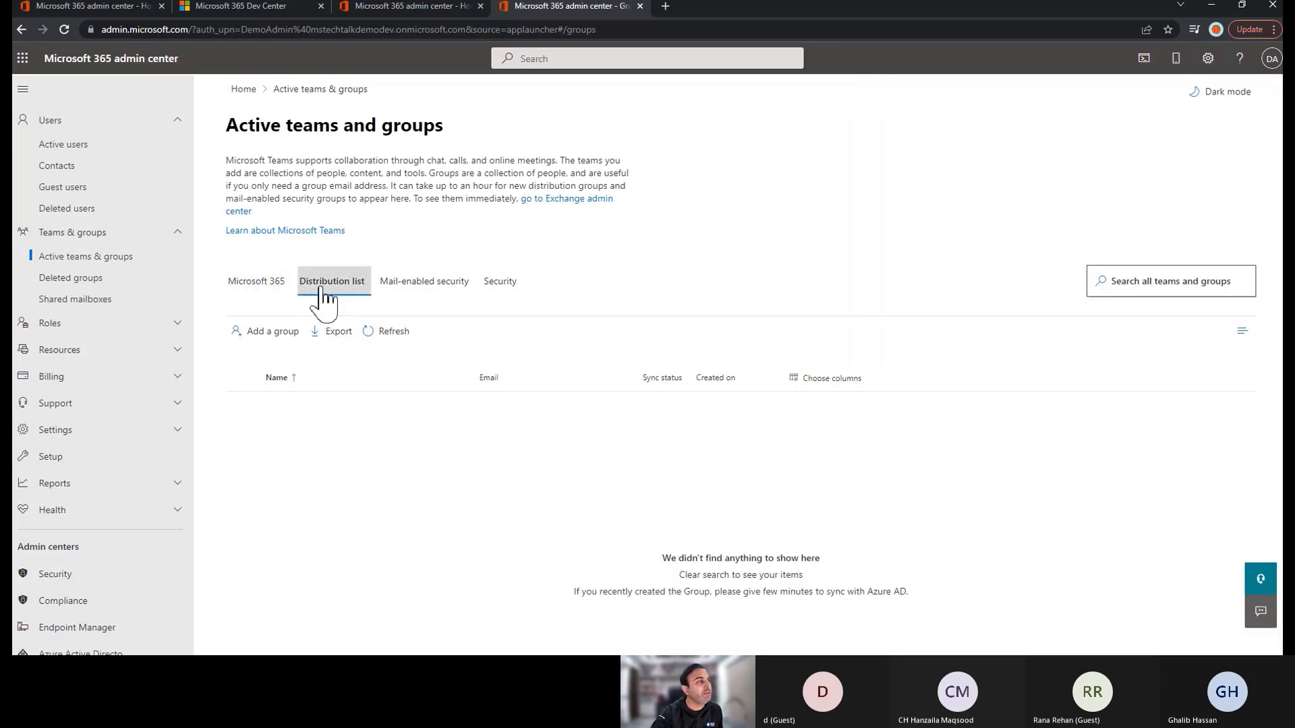
left_click(271, 295)
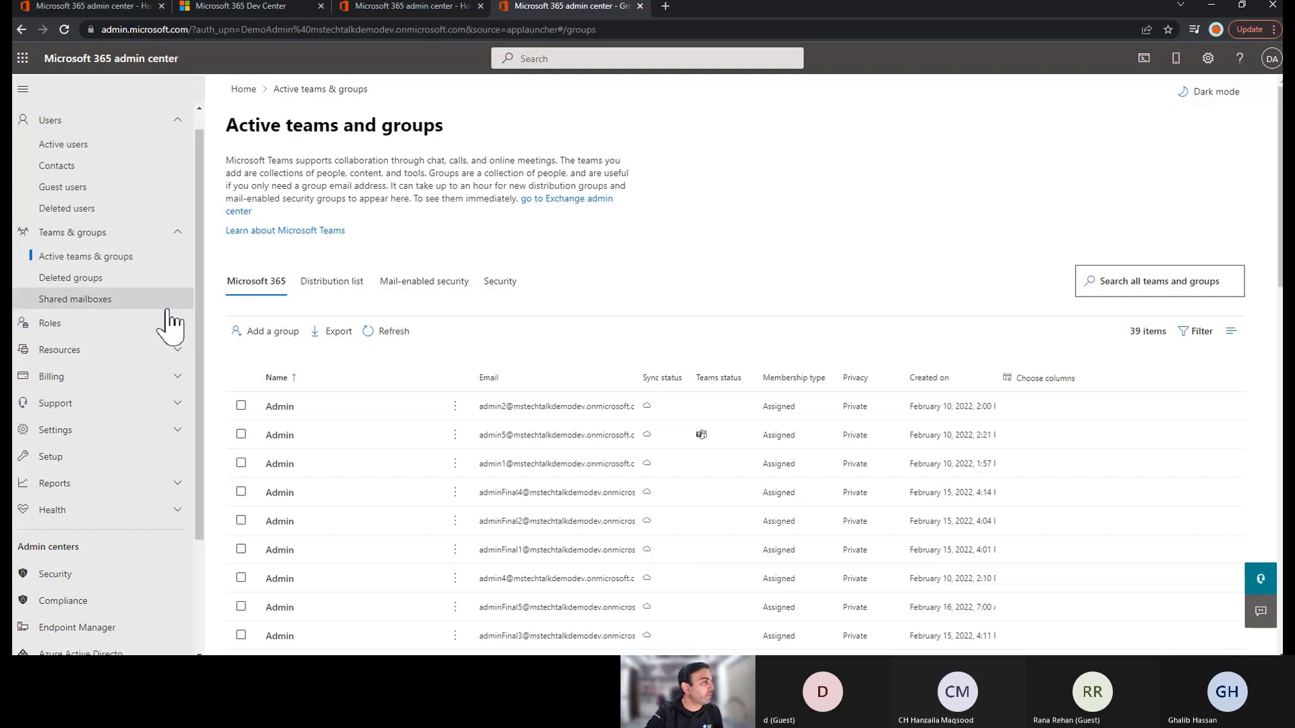
left_click(67, 327)
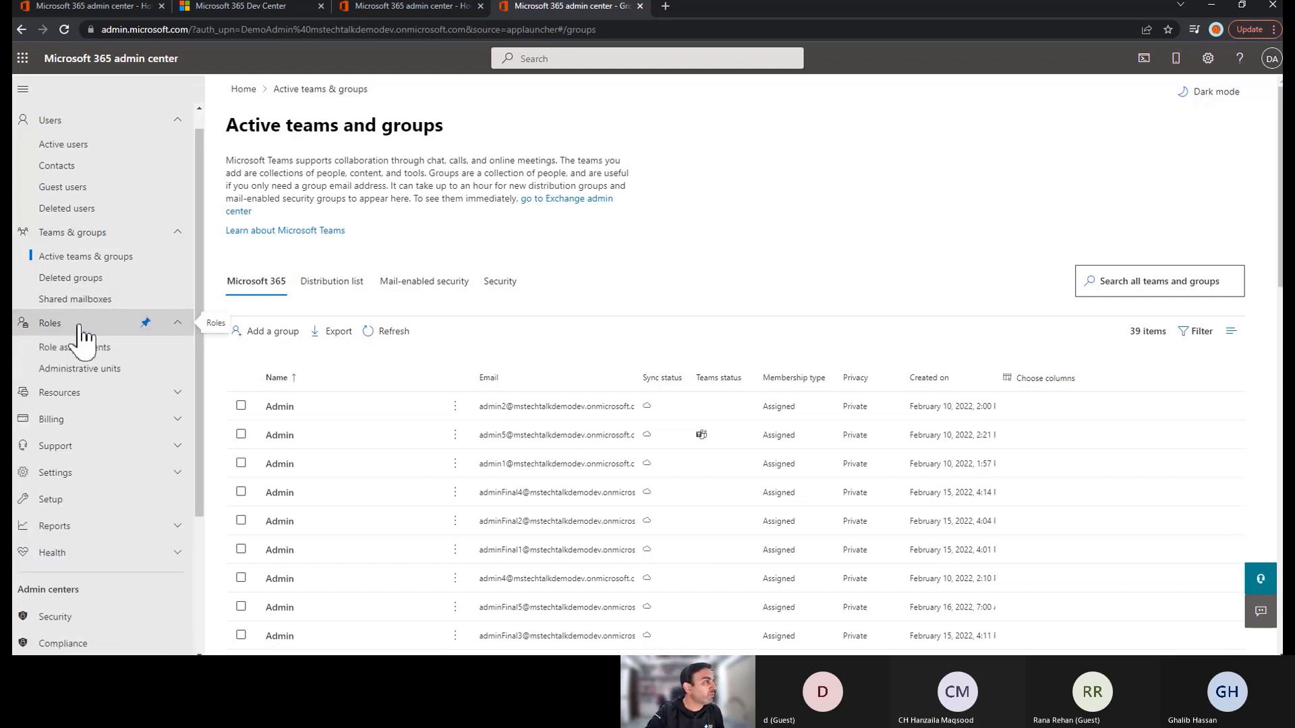
left_click(71, 348)
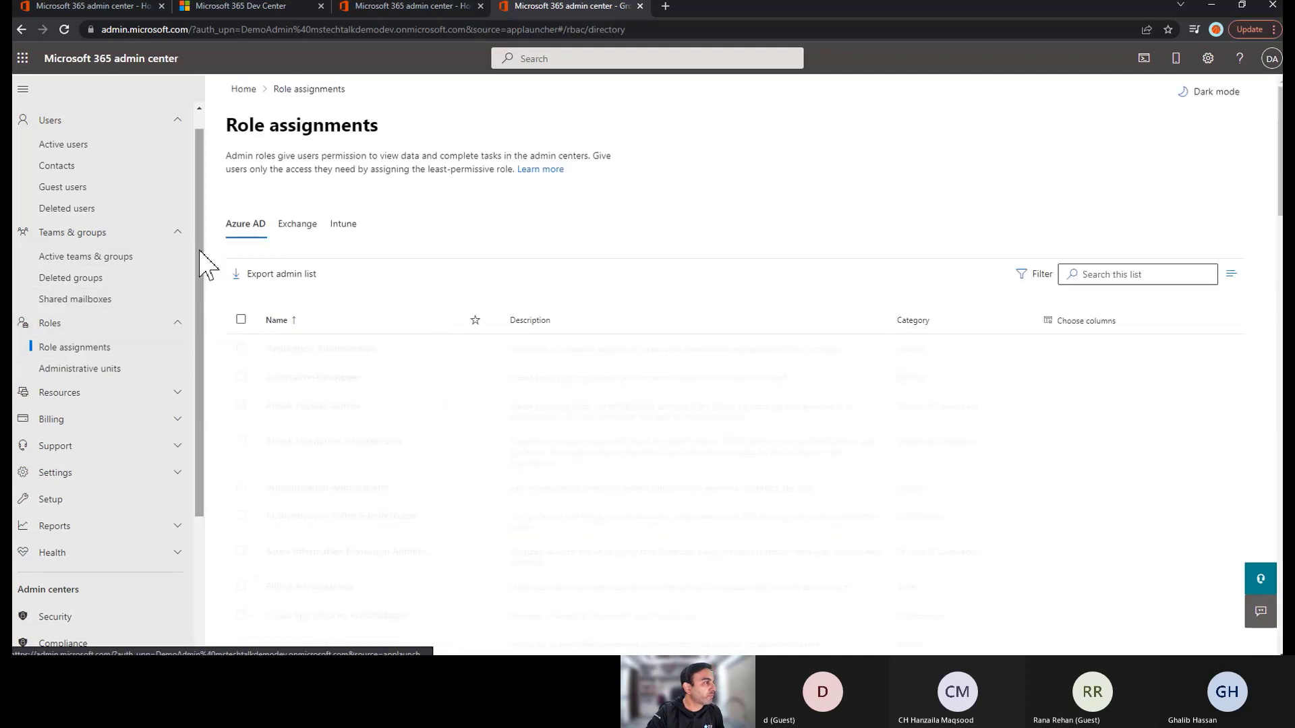
Open Licenses under Billing and view the license requests and the product subscriptions.
scroll(202, 259, "down", 3)
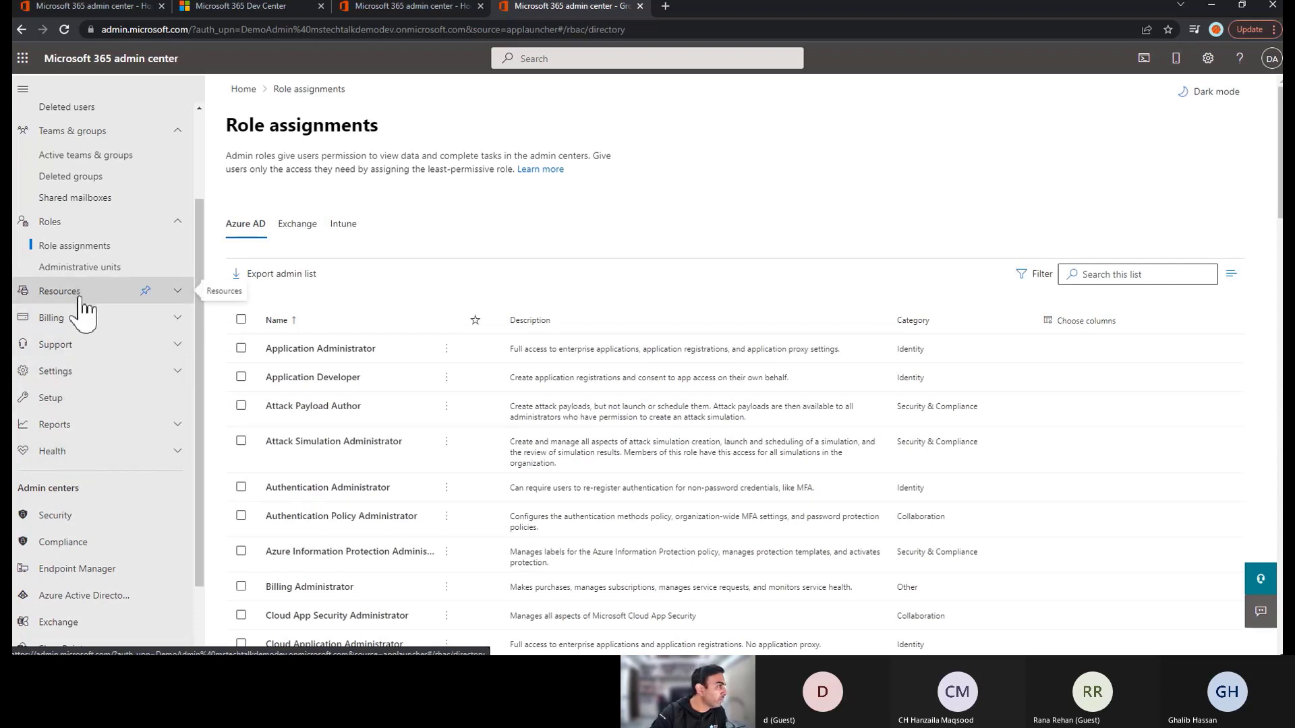
left_click(60, 318)
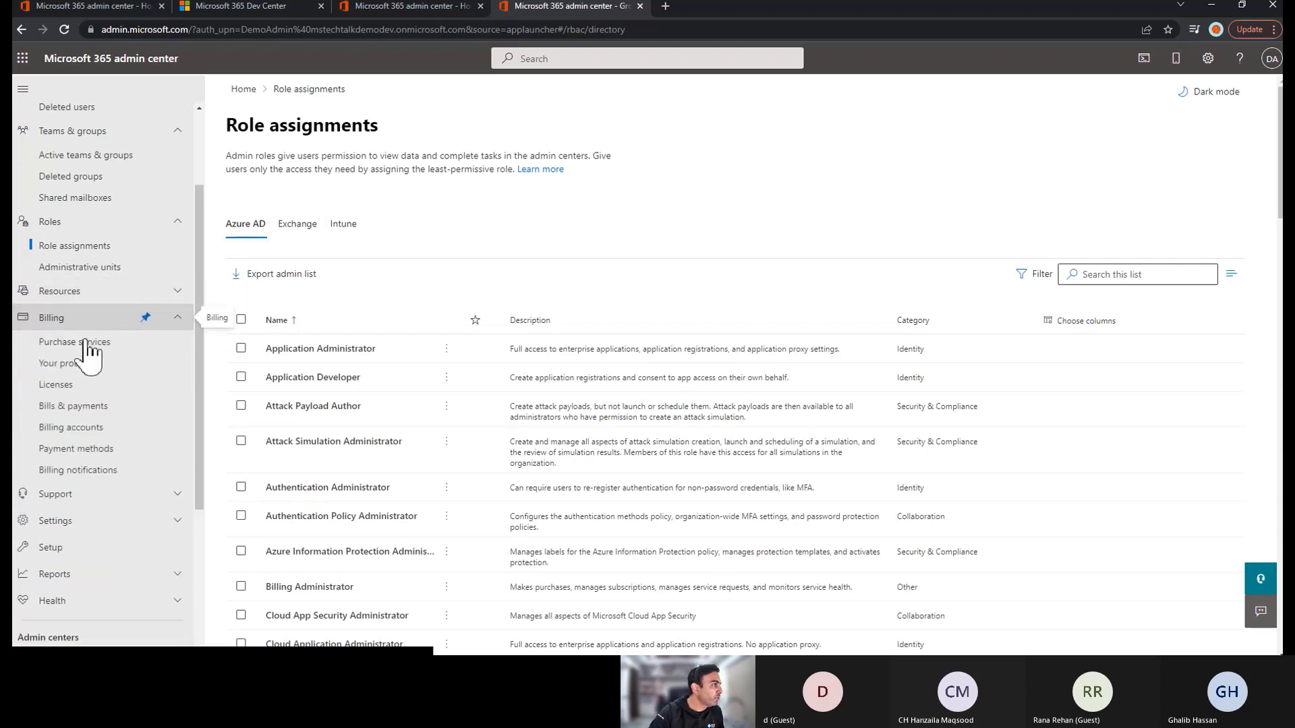
left_click(87, 395)
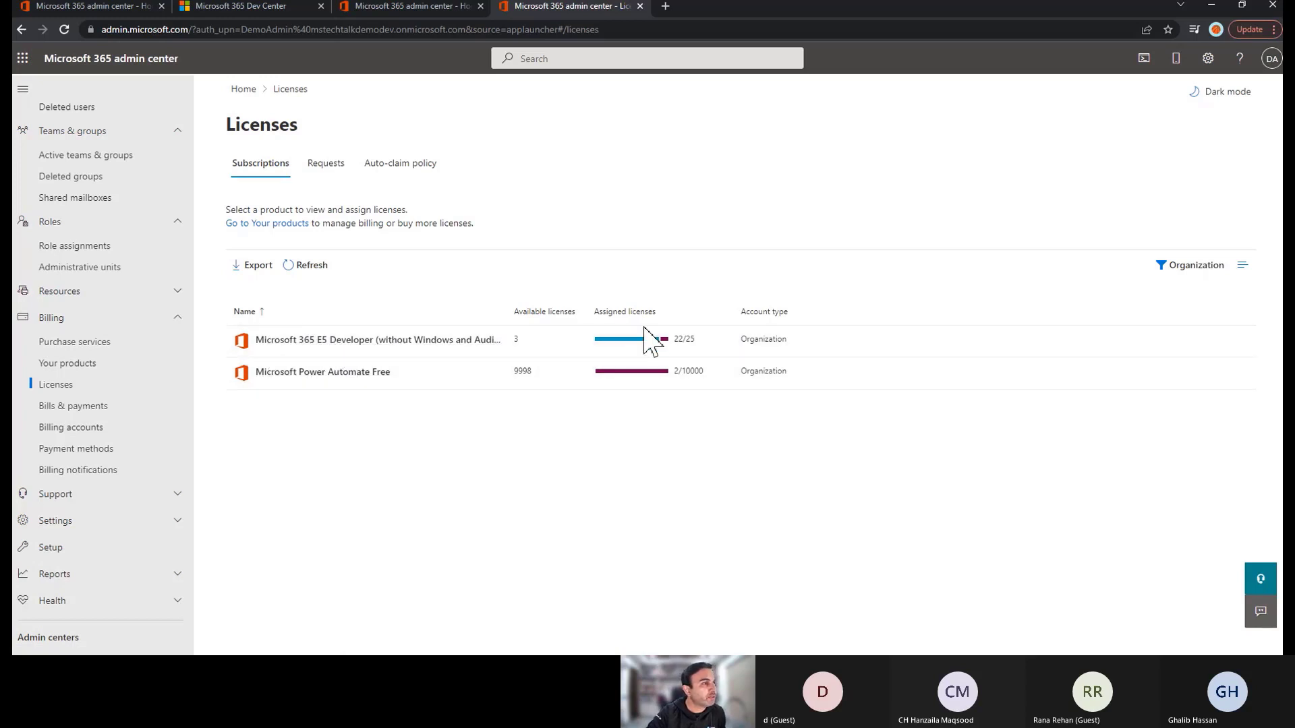
left_click(328, 170)
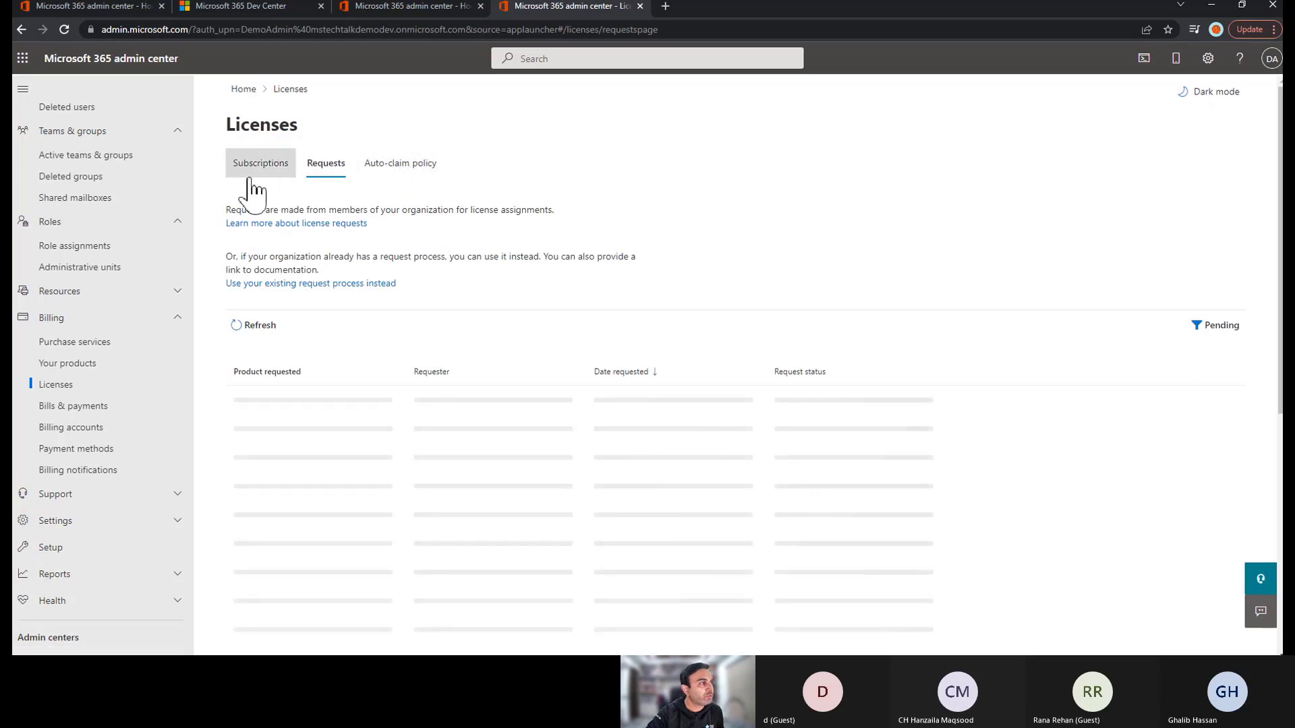
left_click(270, 167)
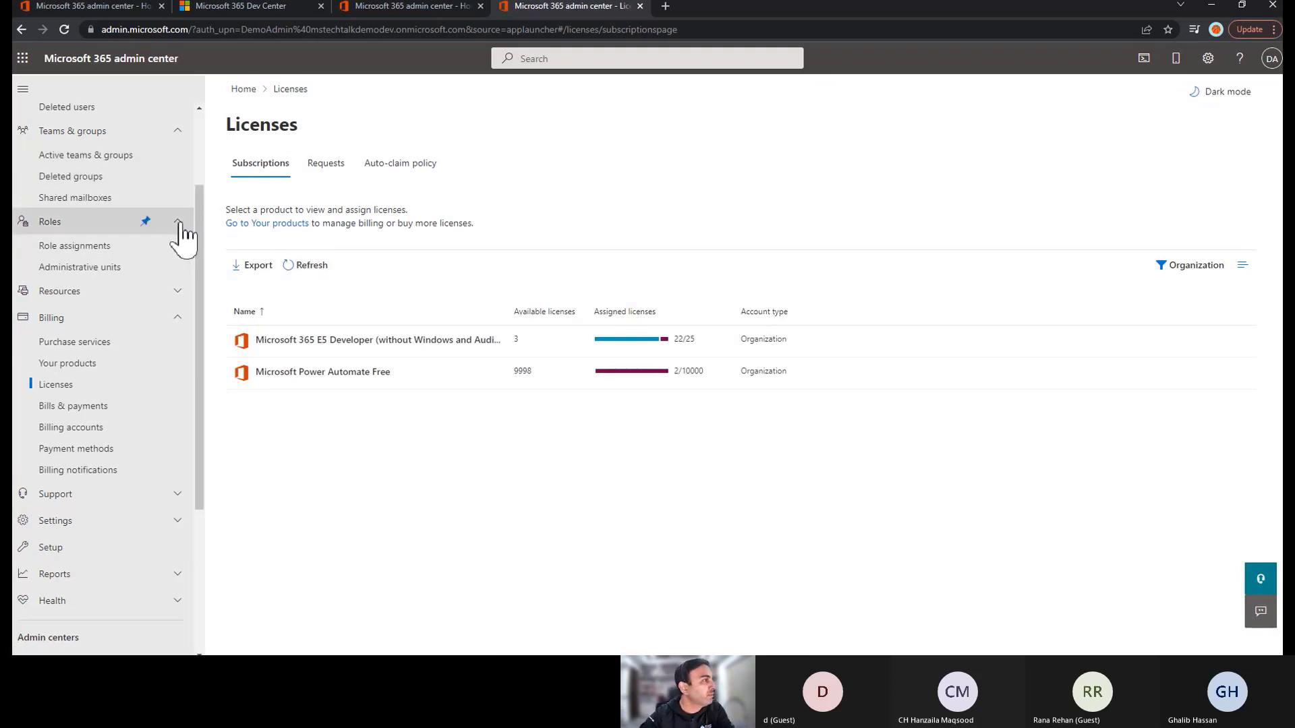
Collapse the Billing section, open Service health under Health and view its incidents.
scroll(199, 212, "up", 1)
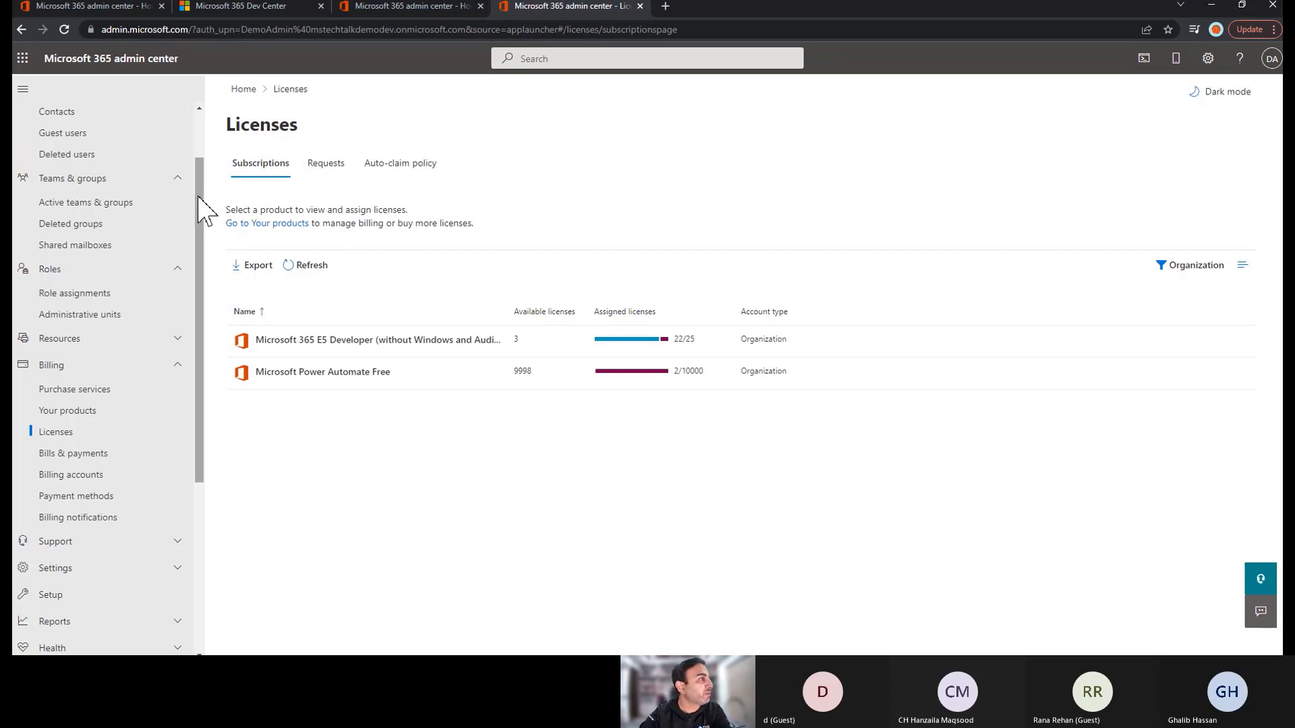
left_click_drag(201, 212, 202, 246)
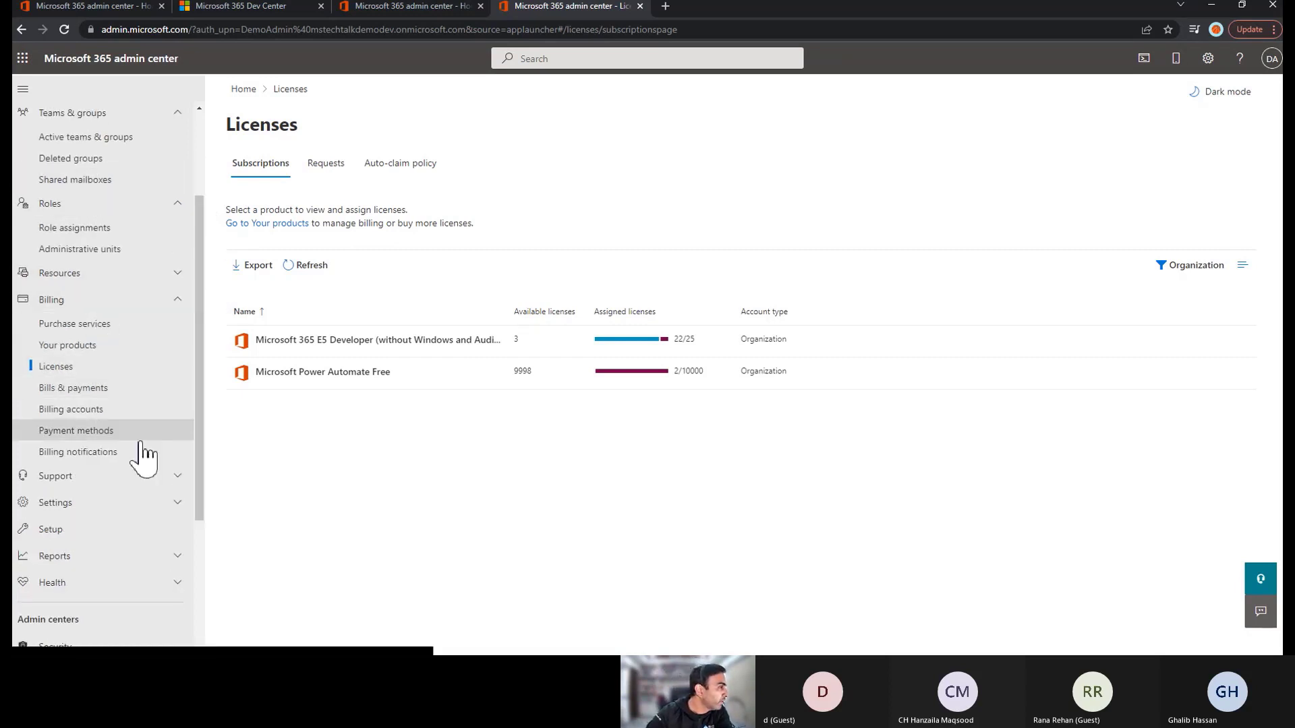
left_click(43, 303)
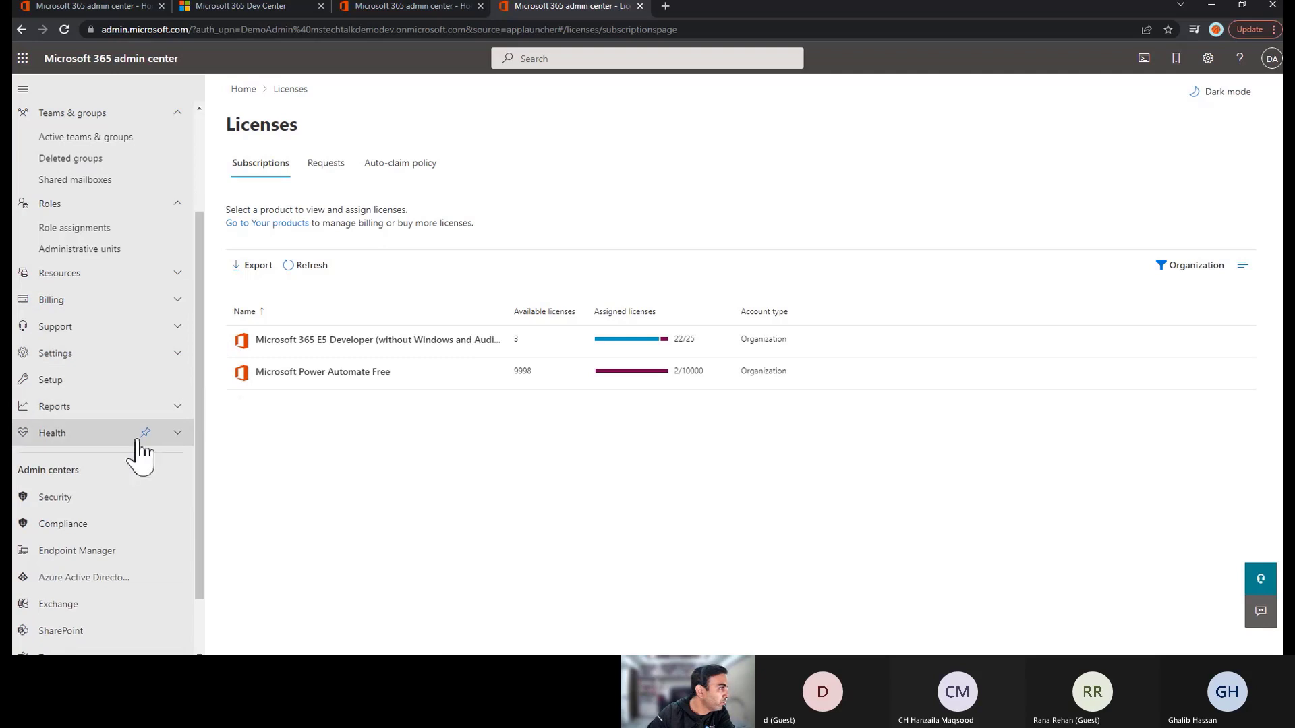
left_click(108, 439)
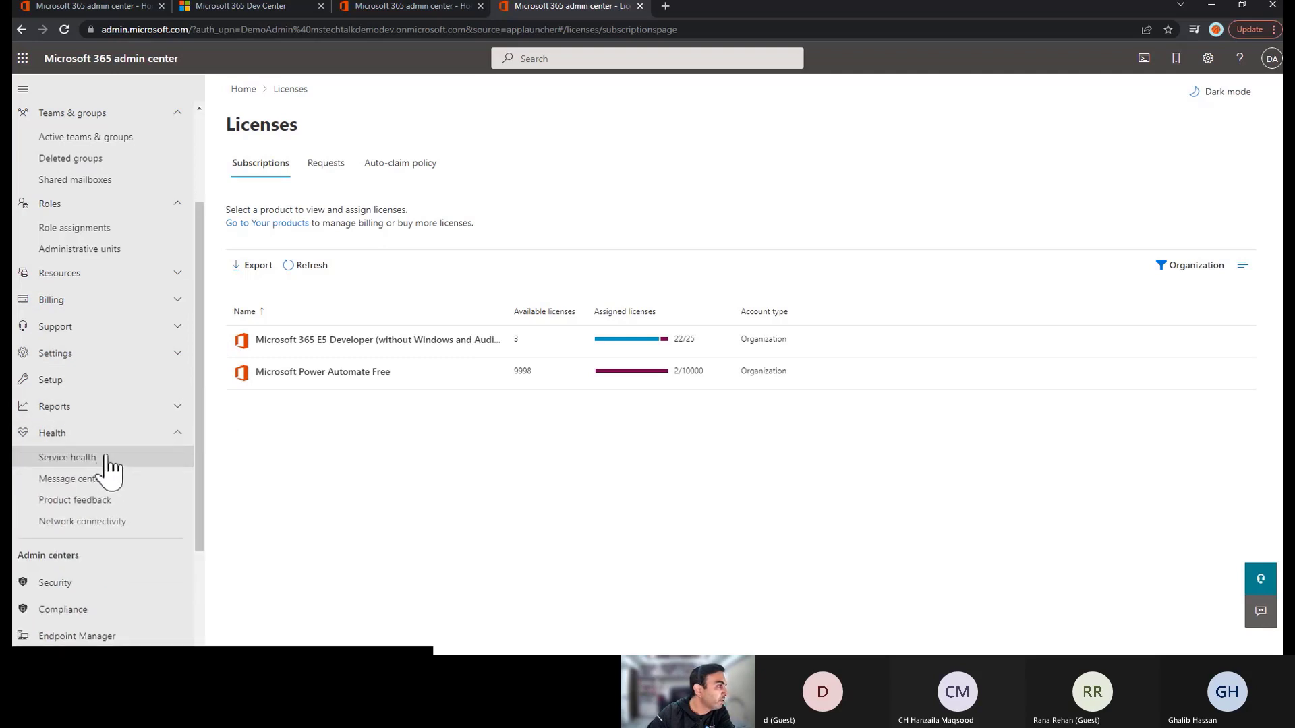
left_click(104, 459)
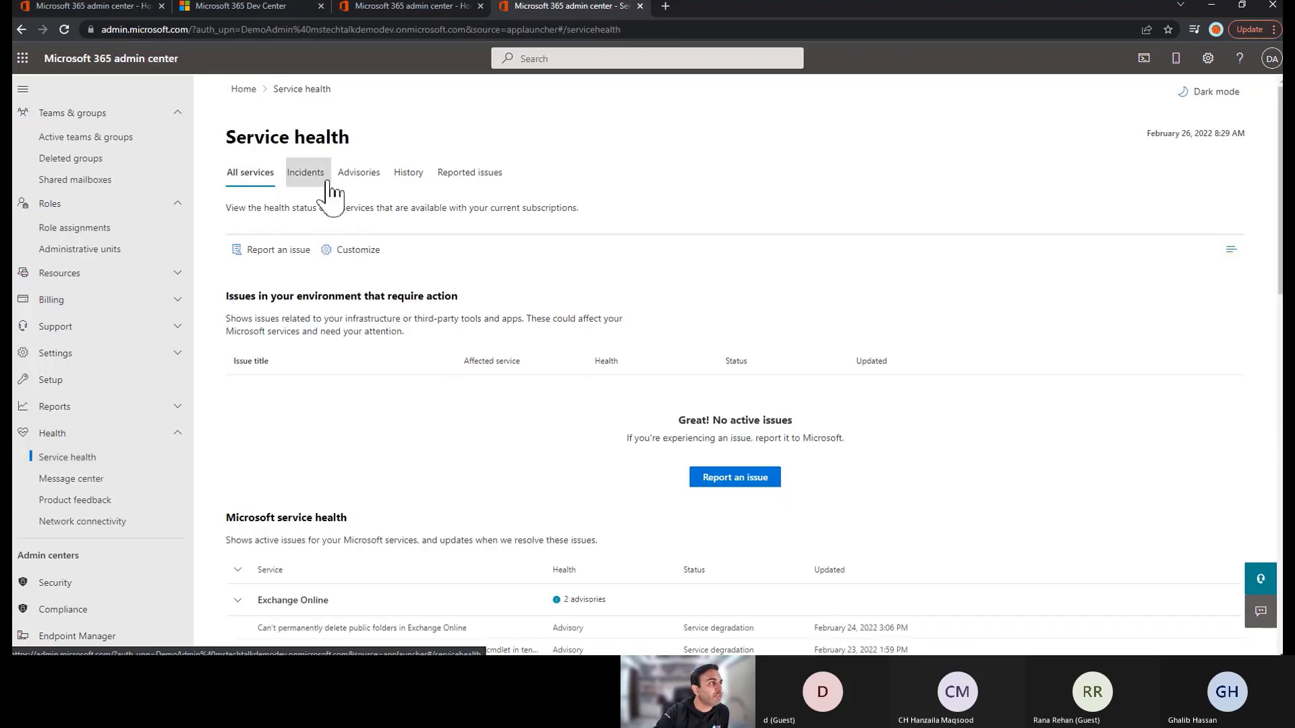
left_click(307, 177)
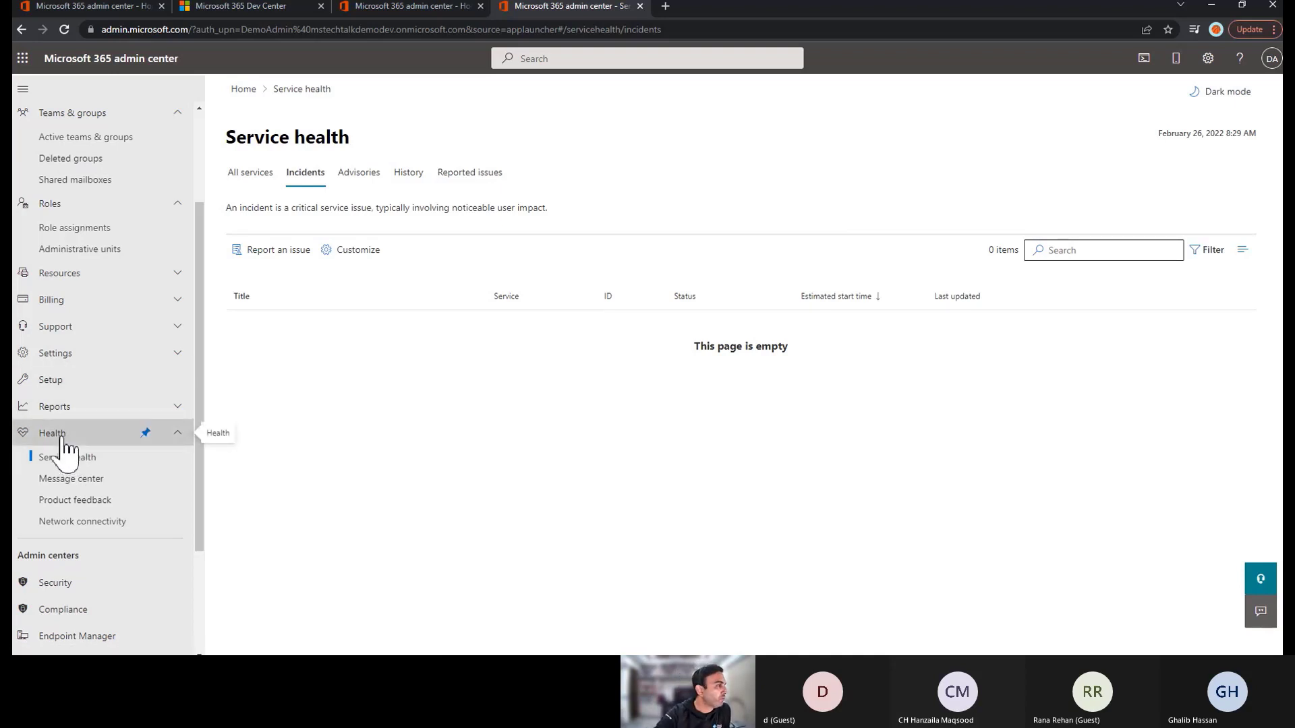
Collapse the Health section, open the Teams admin center to view its dashboard, and close it again.
left_click(138, 432)
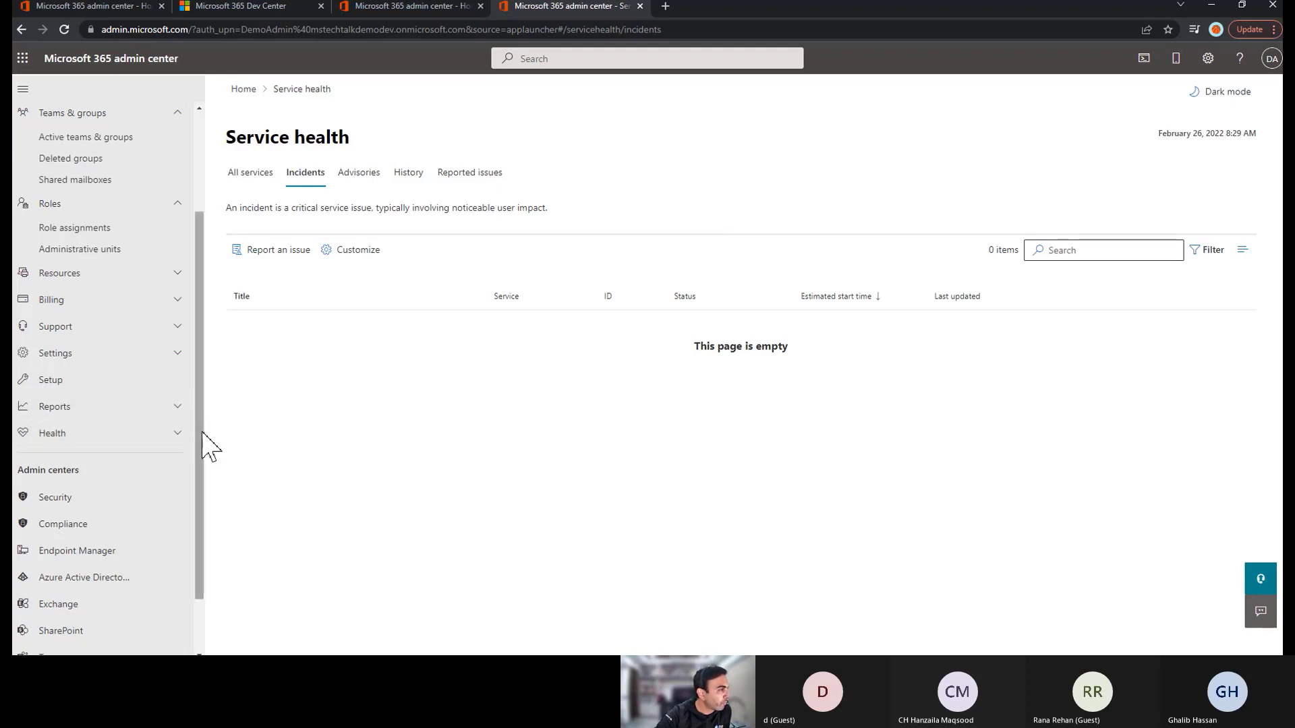
left_click_drag(200, 432, 206, 542)
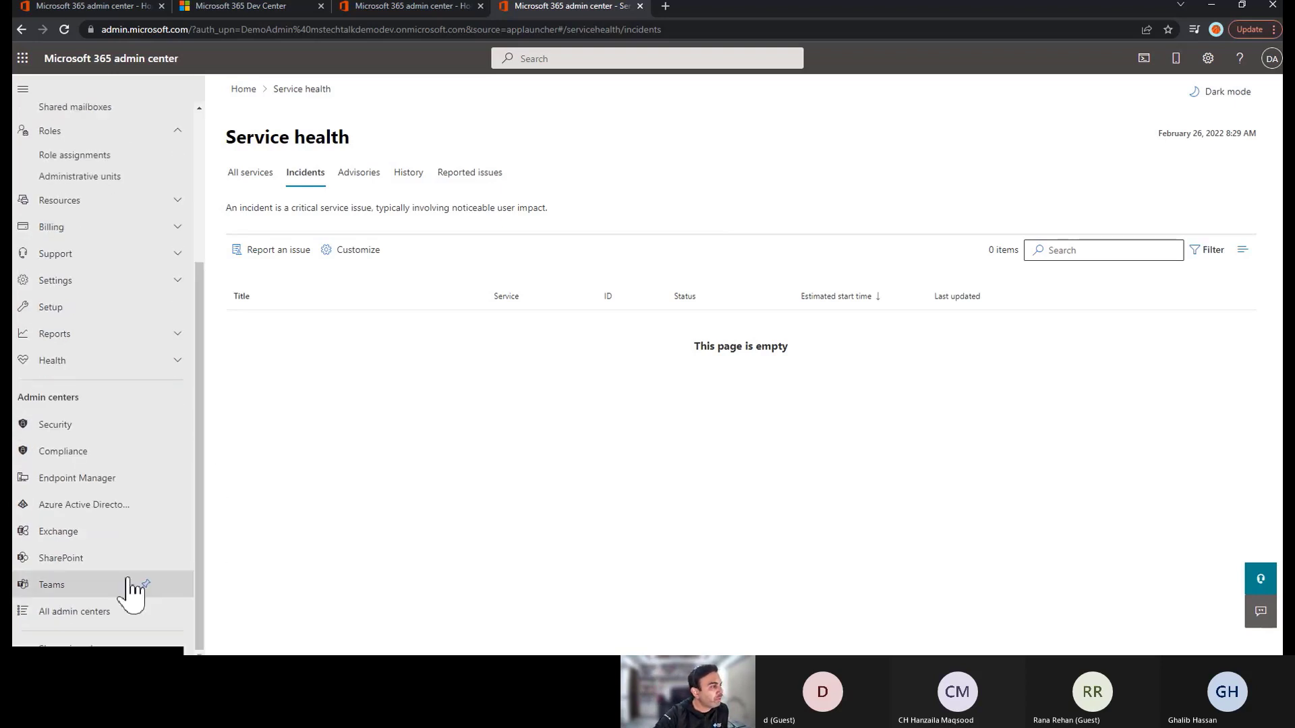
left_click(57, 587)
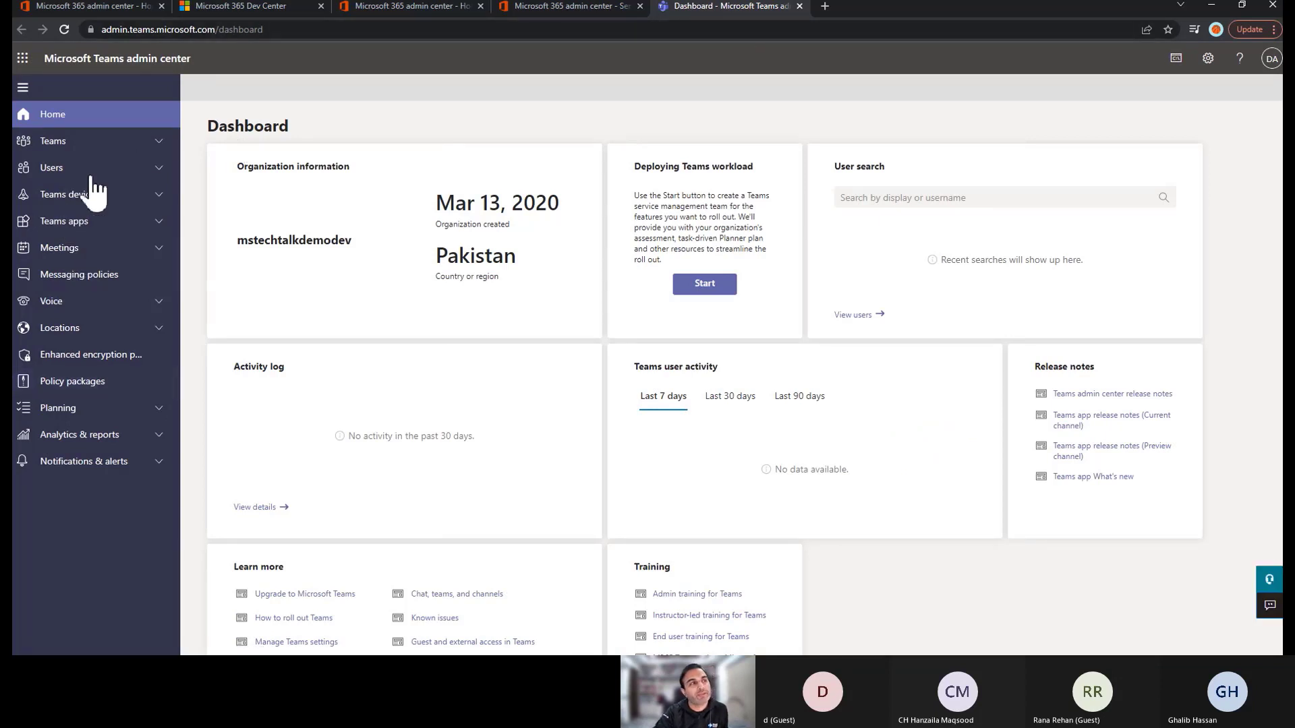
left_click(799, 6)
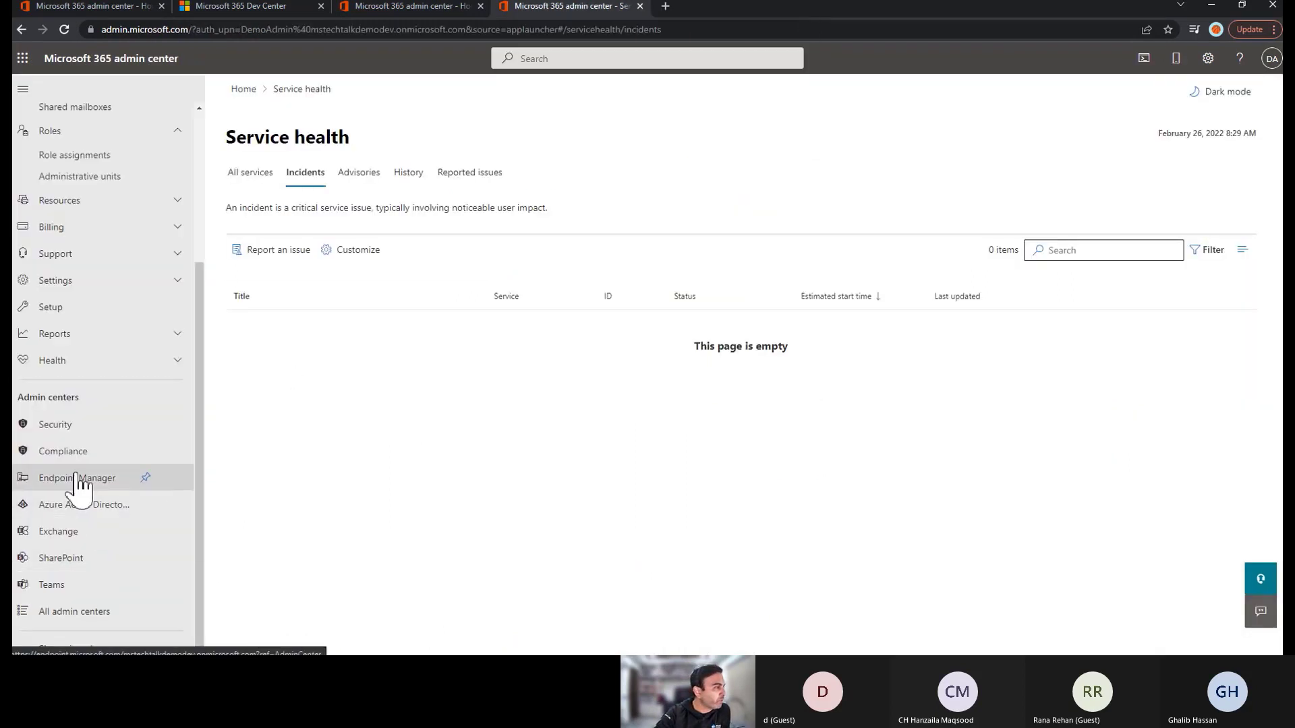
Open the SharePoint admin center and display its list of active sites.
left_click(75, 565)
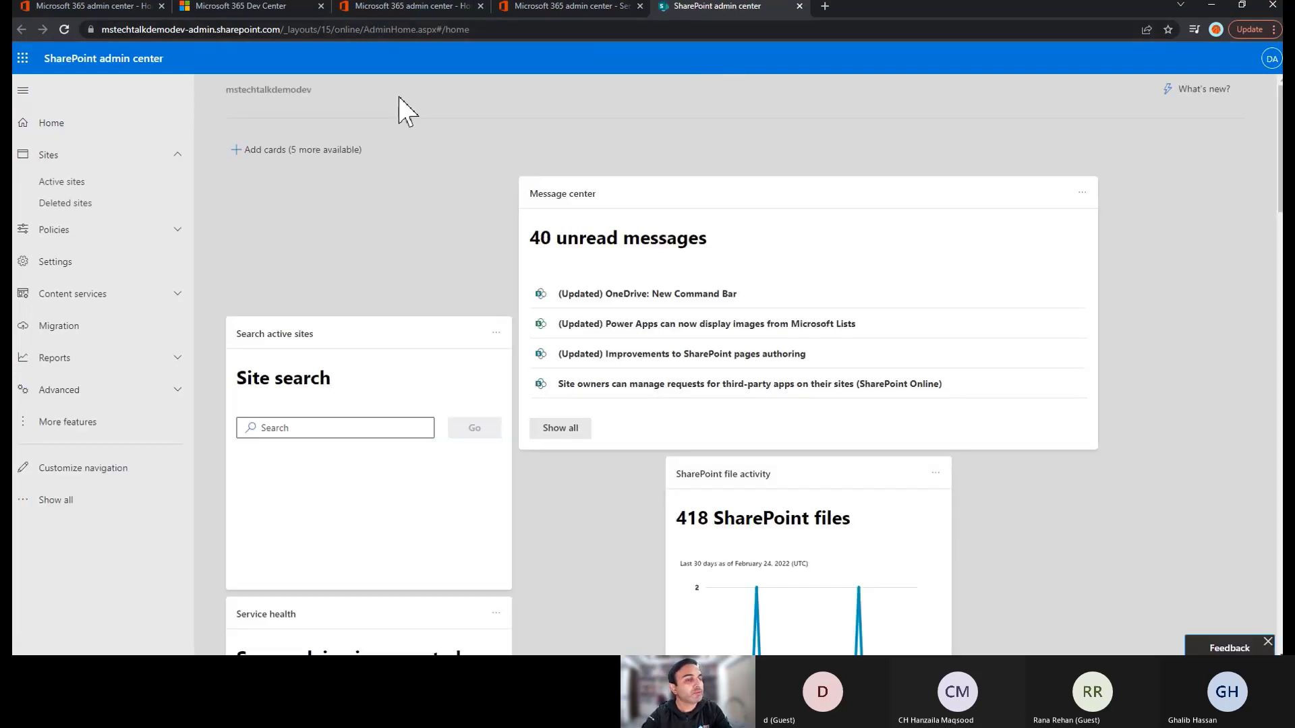
left_click(95, 184)
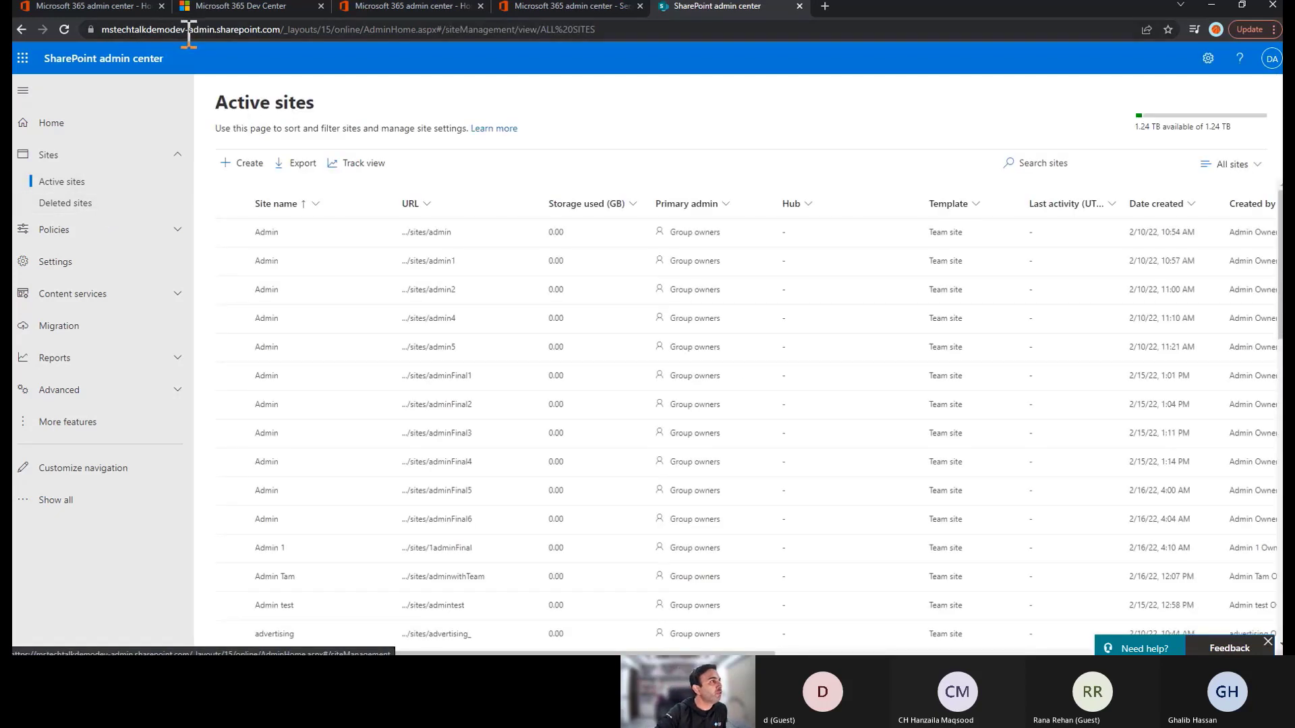
Open the details of Hotel Team Site in the active sites list and view its site admins, site owners and general information.
left_click_drag(189, 29, 101, 42)
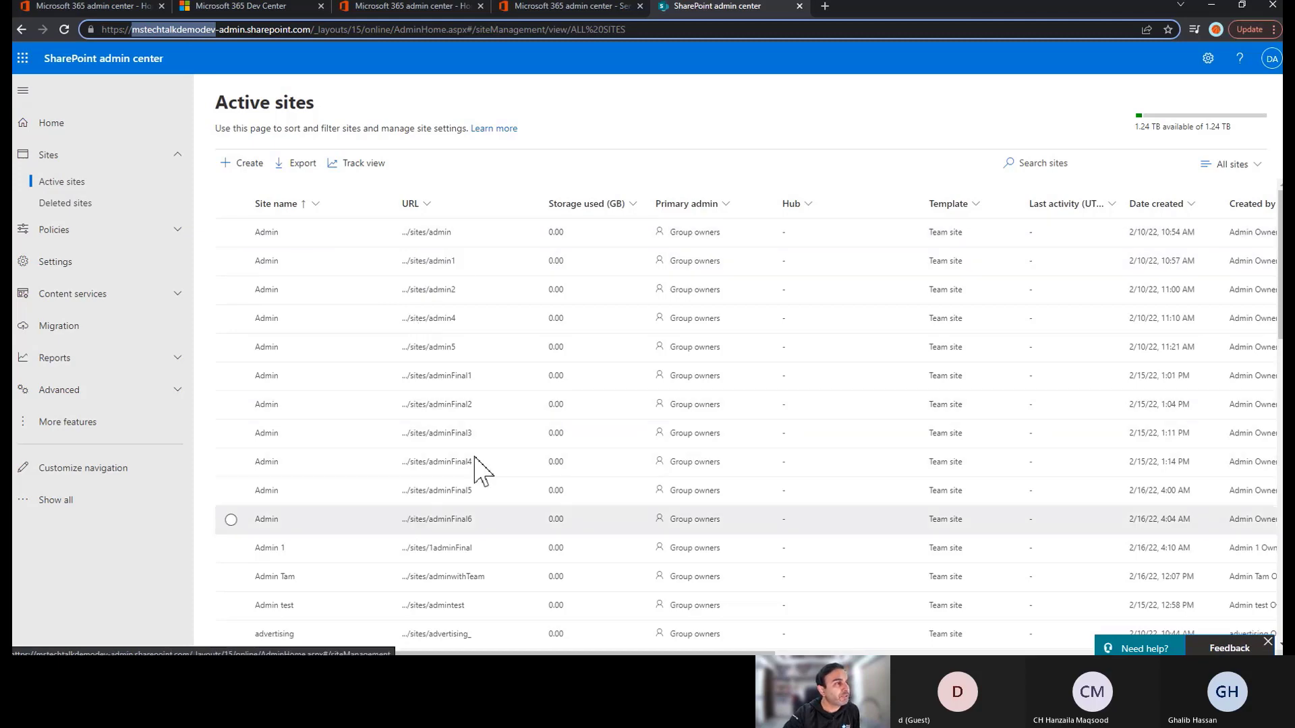
left_click_drag(1279, 222, 1280, 523)
scroll(737, 454, "up", 2)
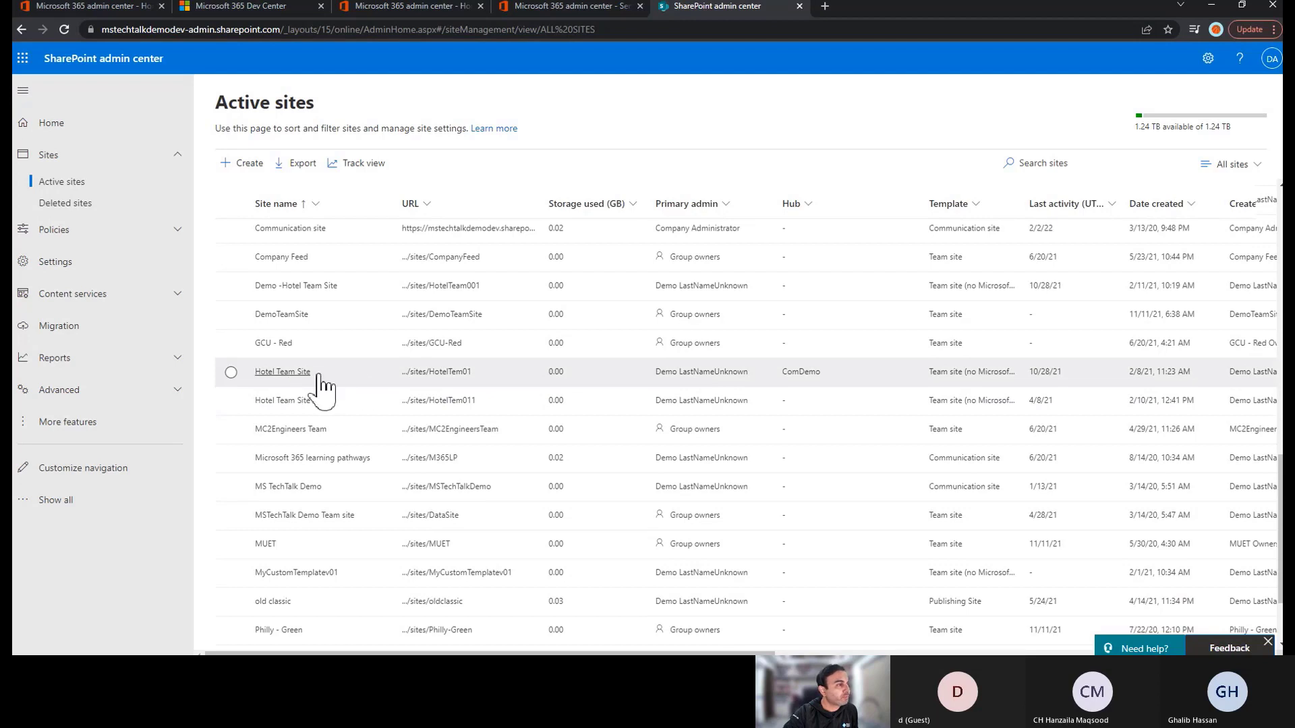
left_click(301, 376)
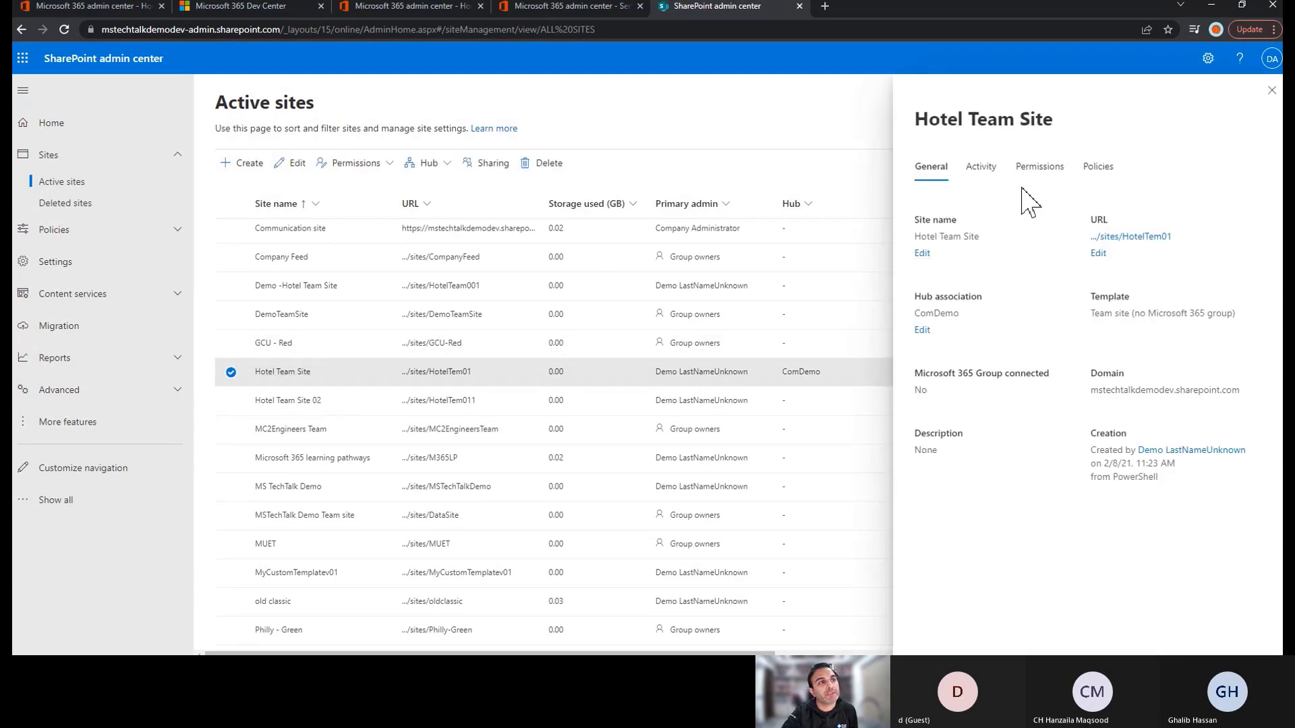
left_click(1040, 168)
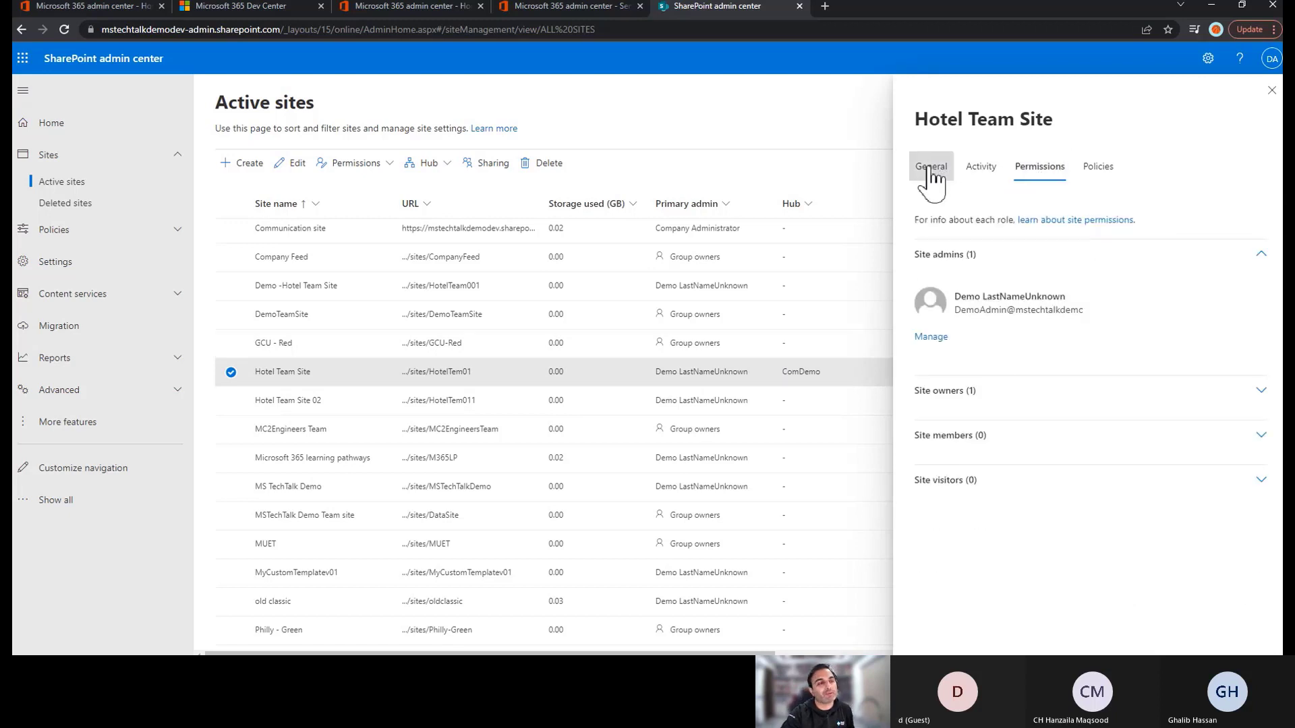
left_click(1005, 404)
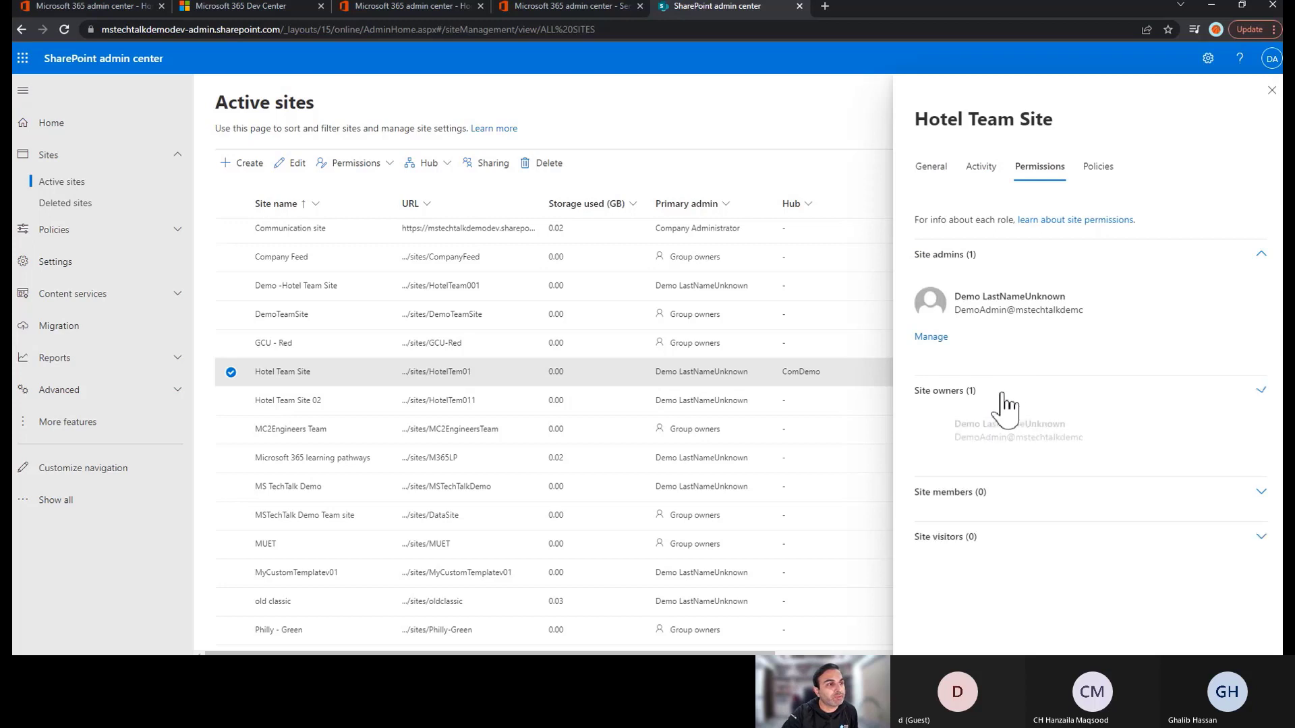
left_click(932, 168)
Visit Hotel Team Site through its URL, view its Documents library, and return to the admin center to close the site details.
left_click(445, 374)
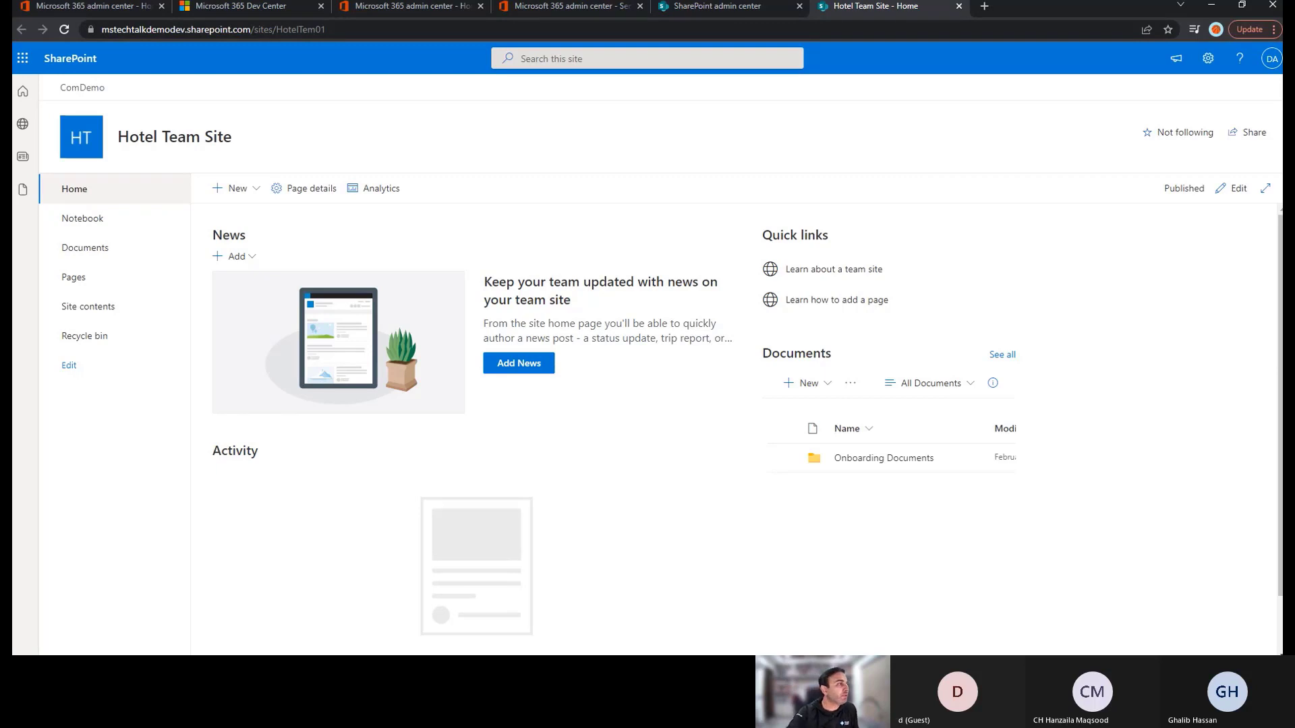
left_click(84, 248)
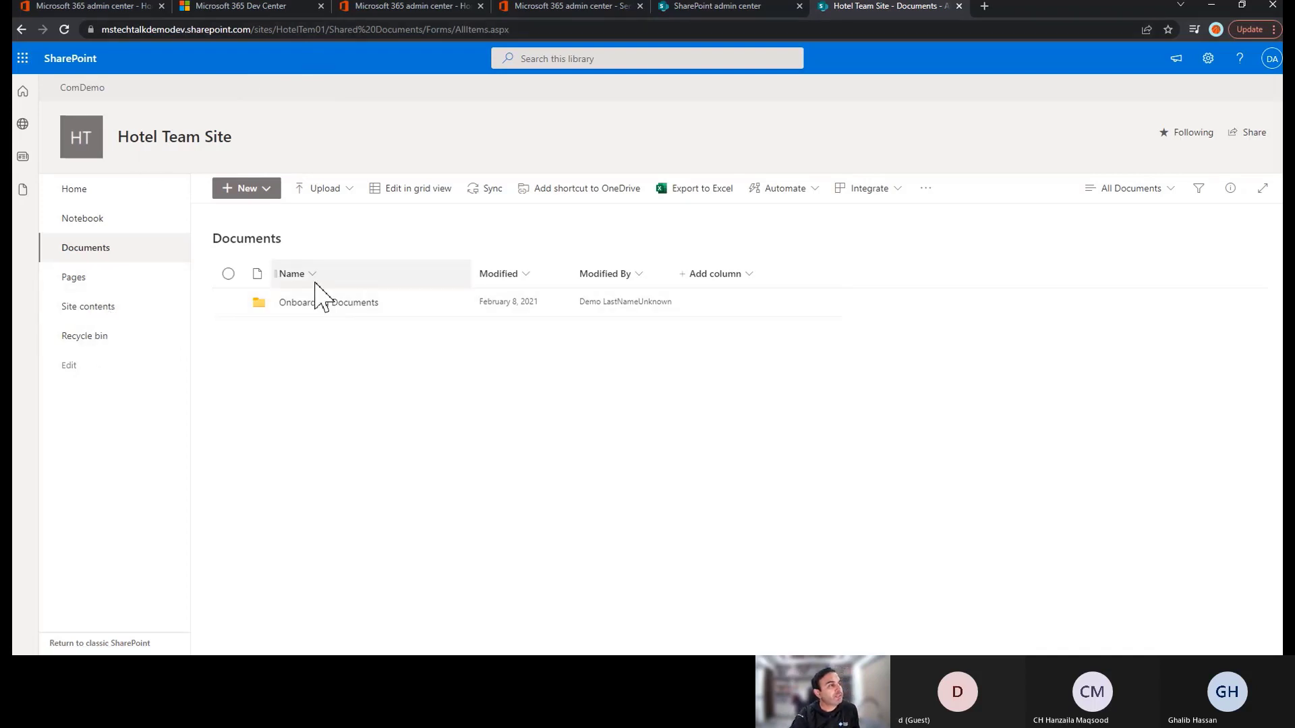
left_click(97, 161)
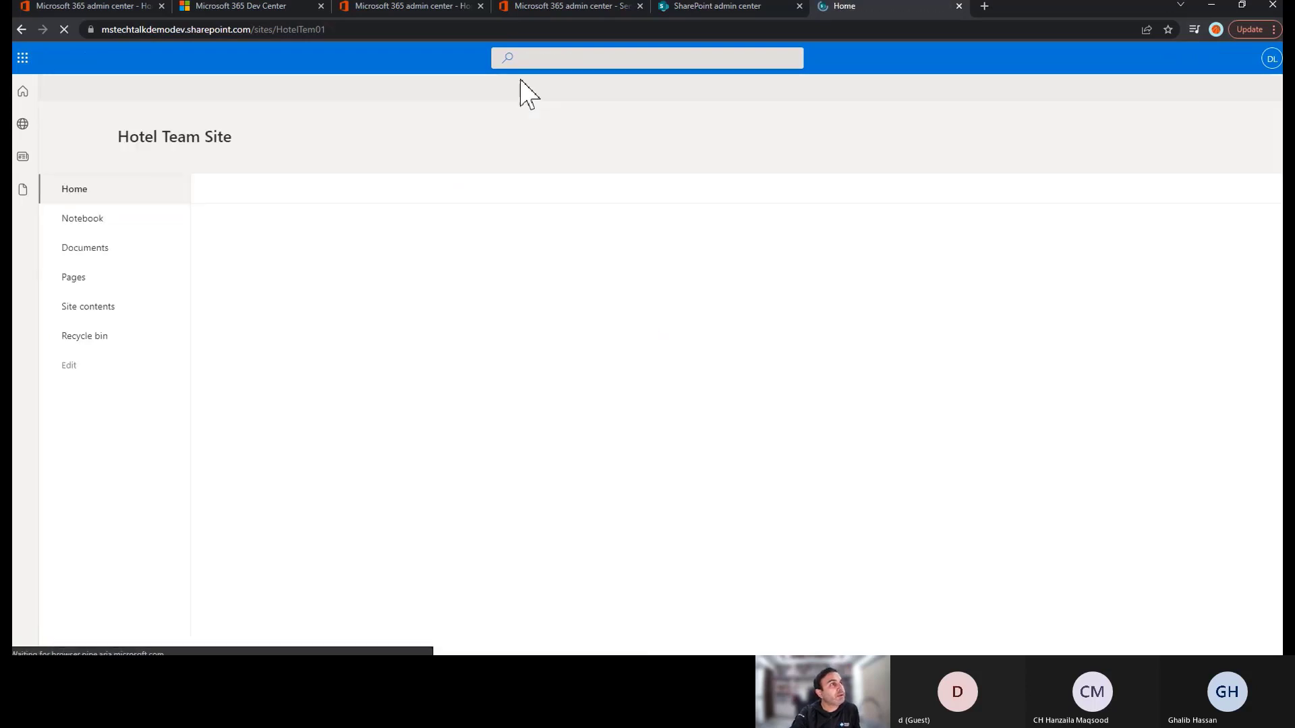
left_click(694, 7)
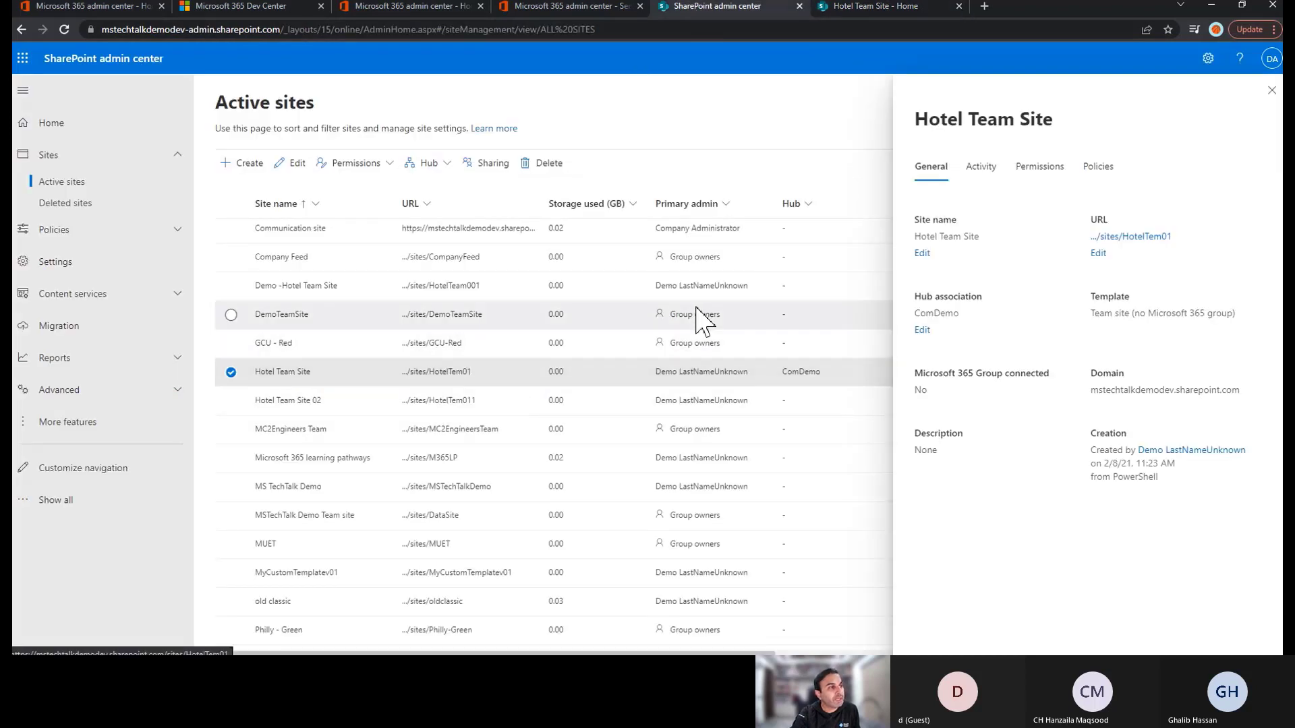
left_click(1272, 91)
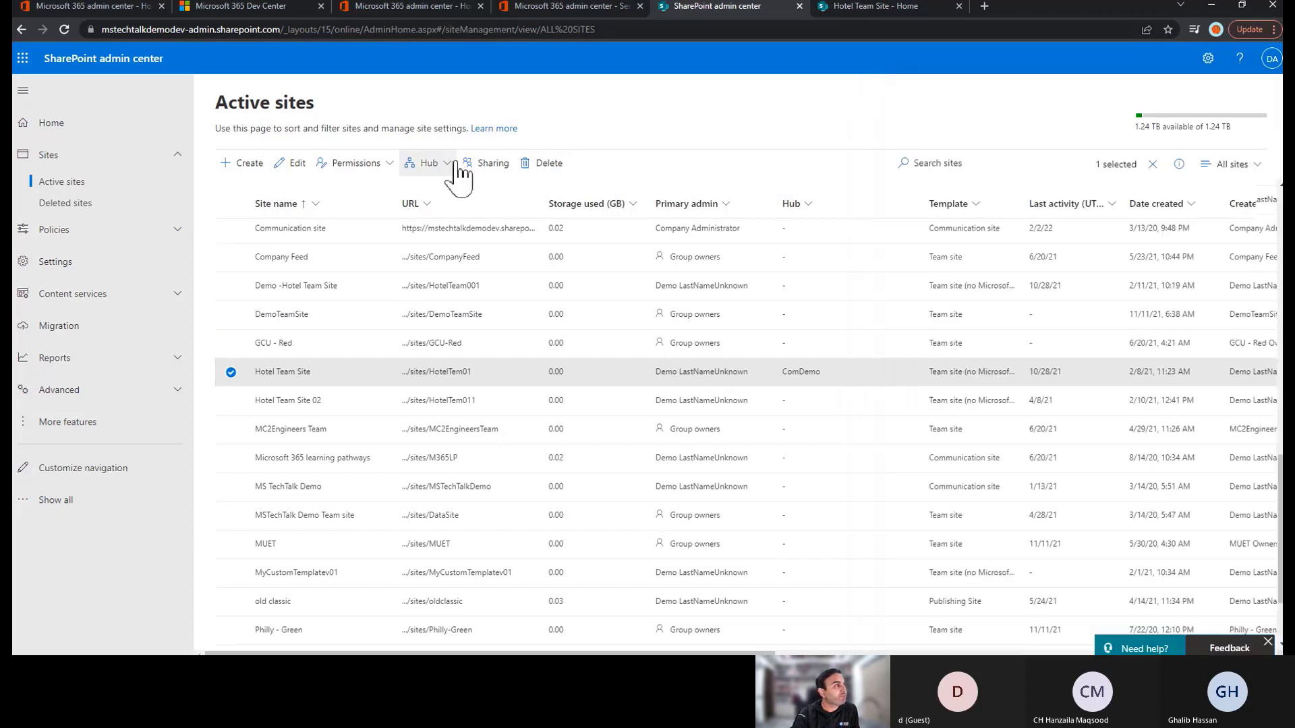
Open the Sharing policies and try the Anyone level for SharePoint external sharing, restoring it to New and existing guests.
left_click(85, 235)
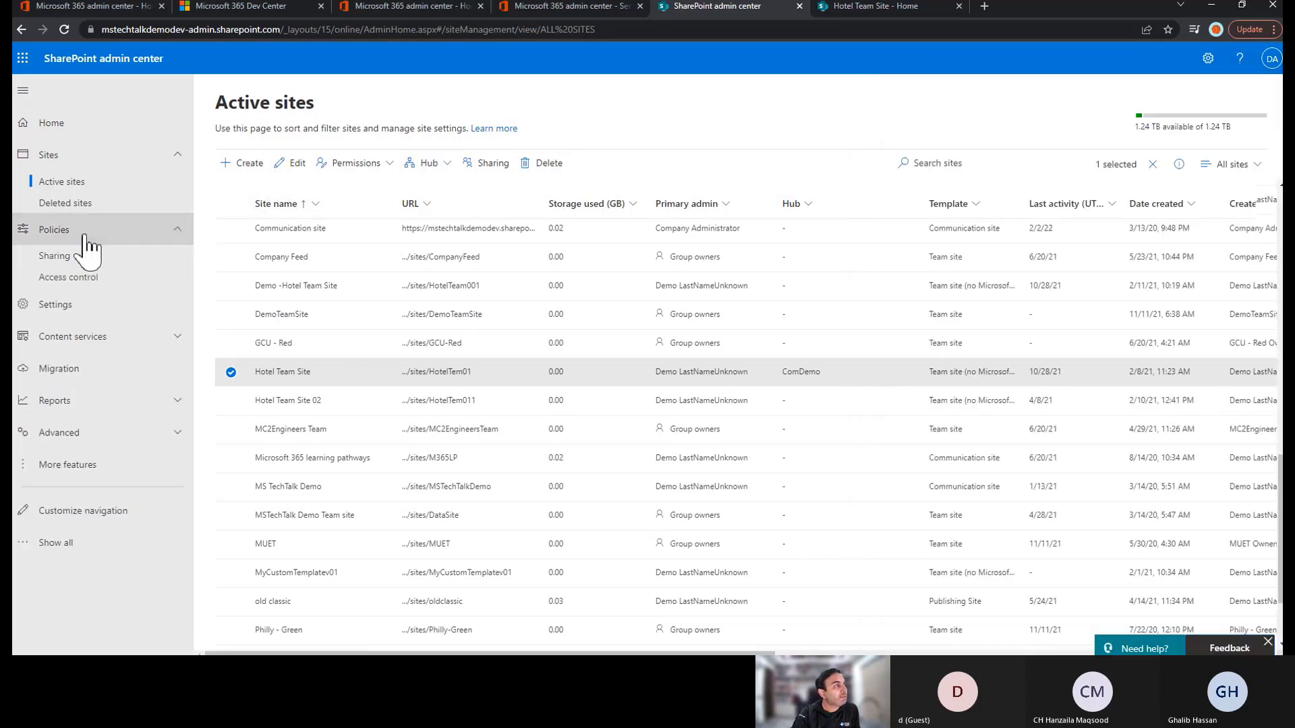
left_click(62, 268)
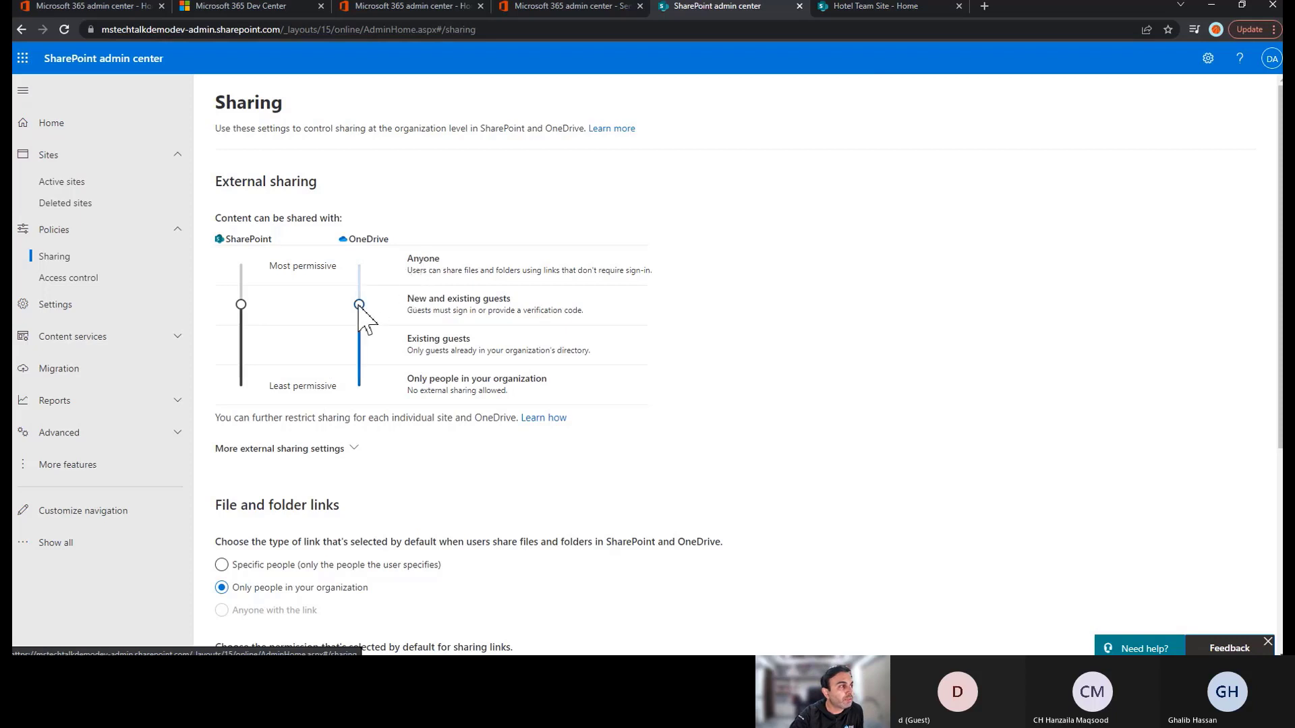
left_click_drag(240, 304, 241, 270)
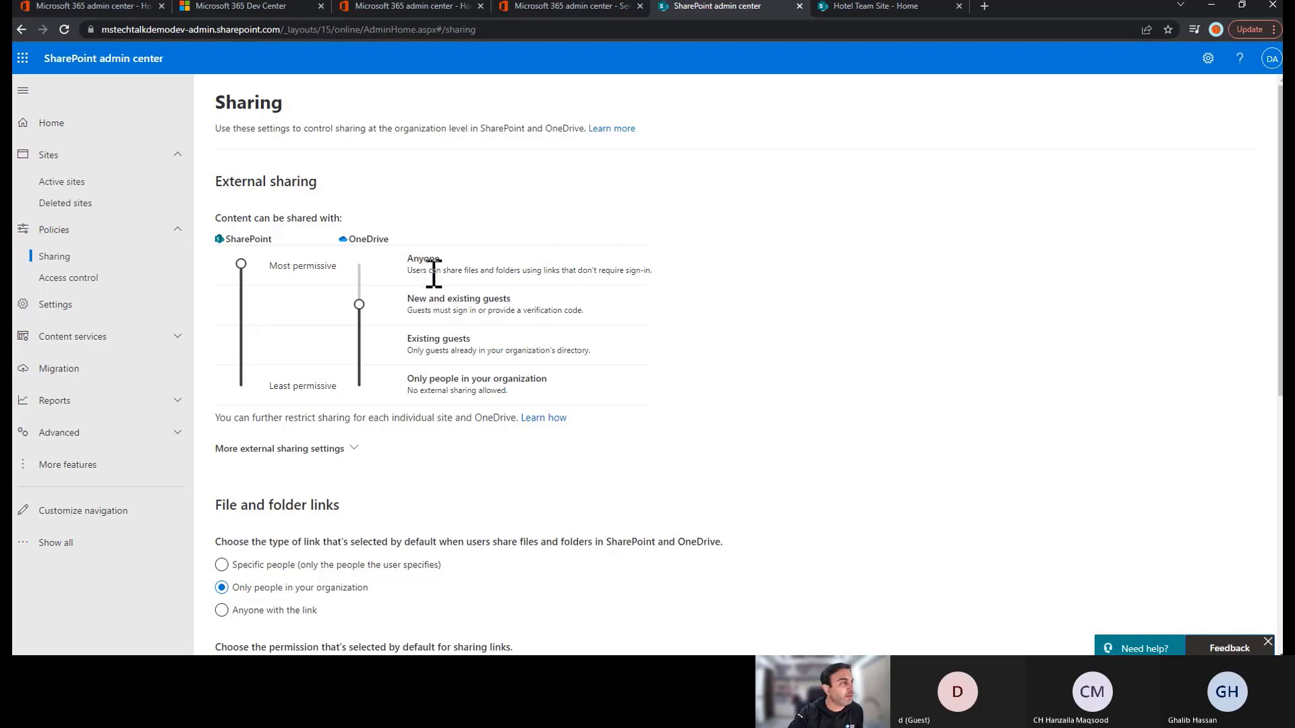
left_click(241, 304)
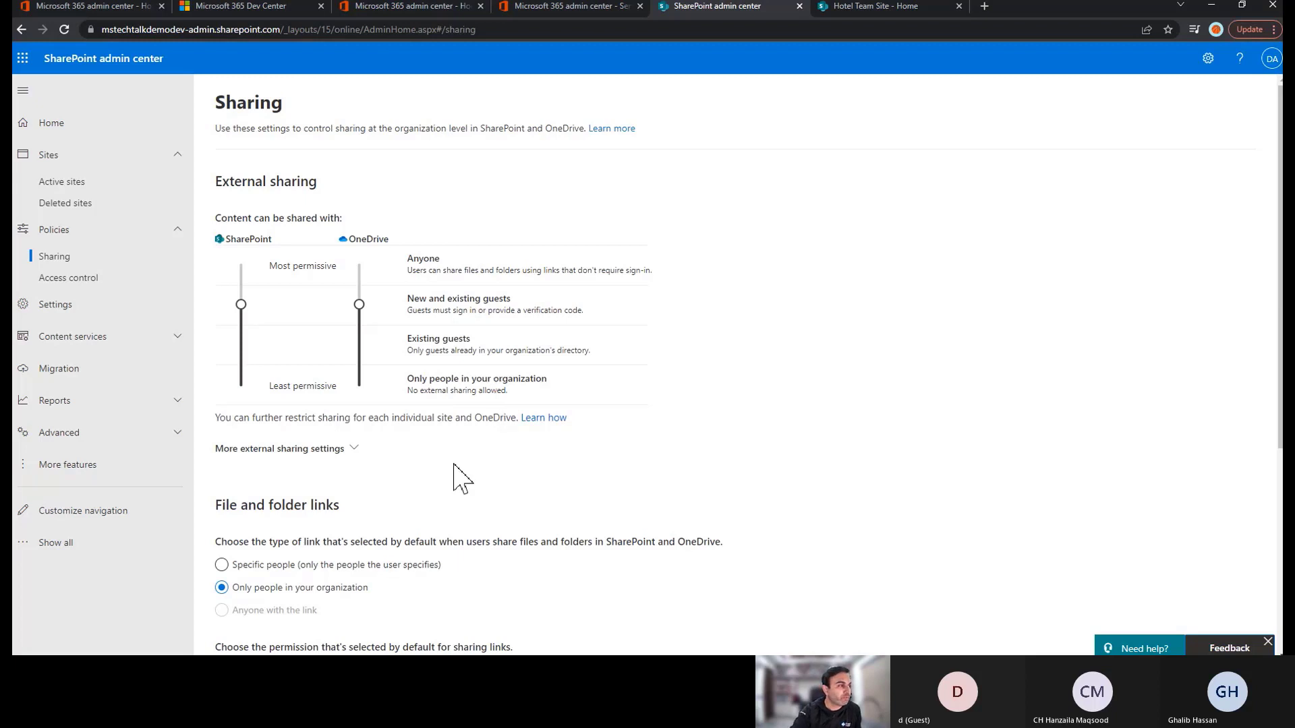
Expand the additional external sharing settings, try limiting external sharing by domain, and cancel adding domains.
left_click(260, 451)
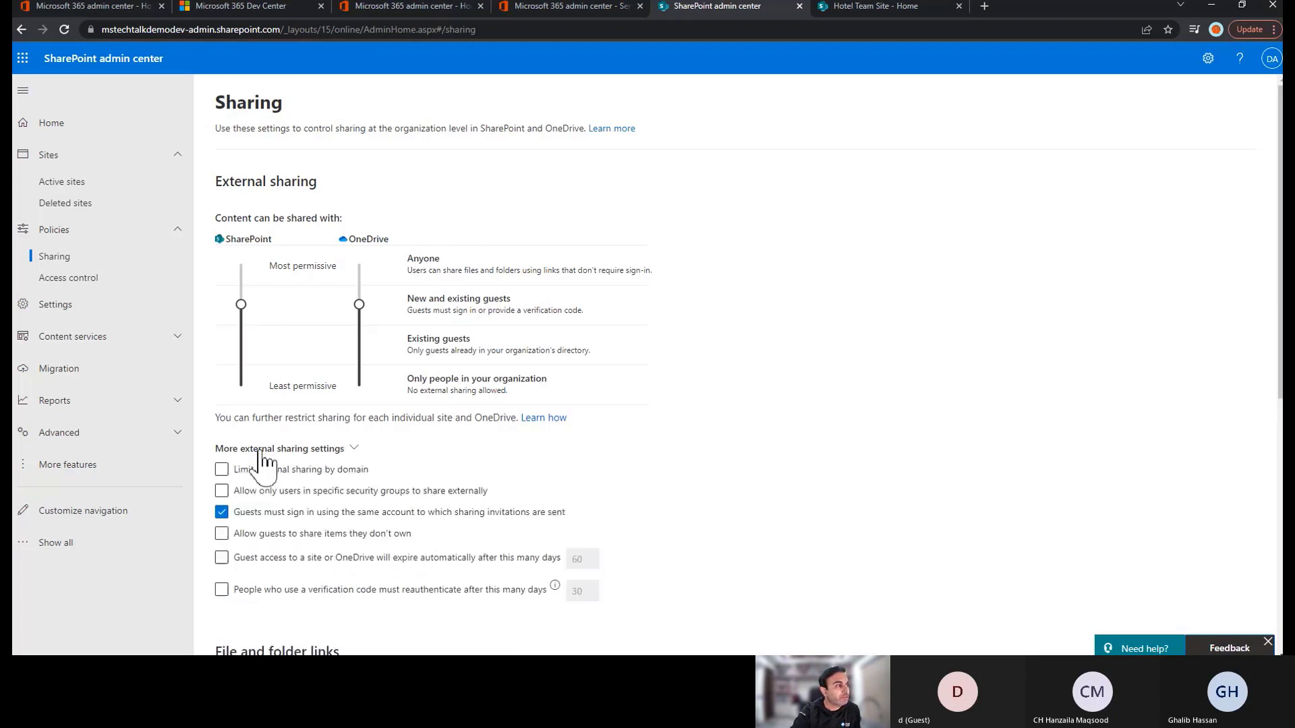
left_click(222, 470)
left_click(269, 500)
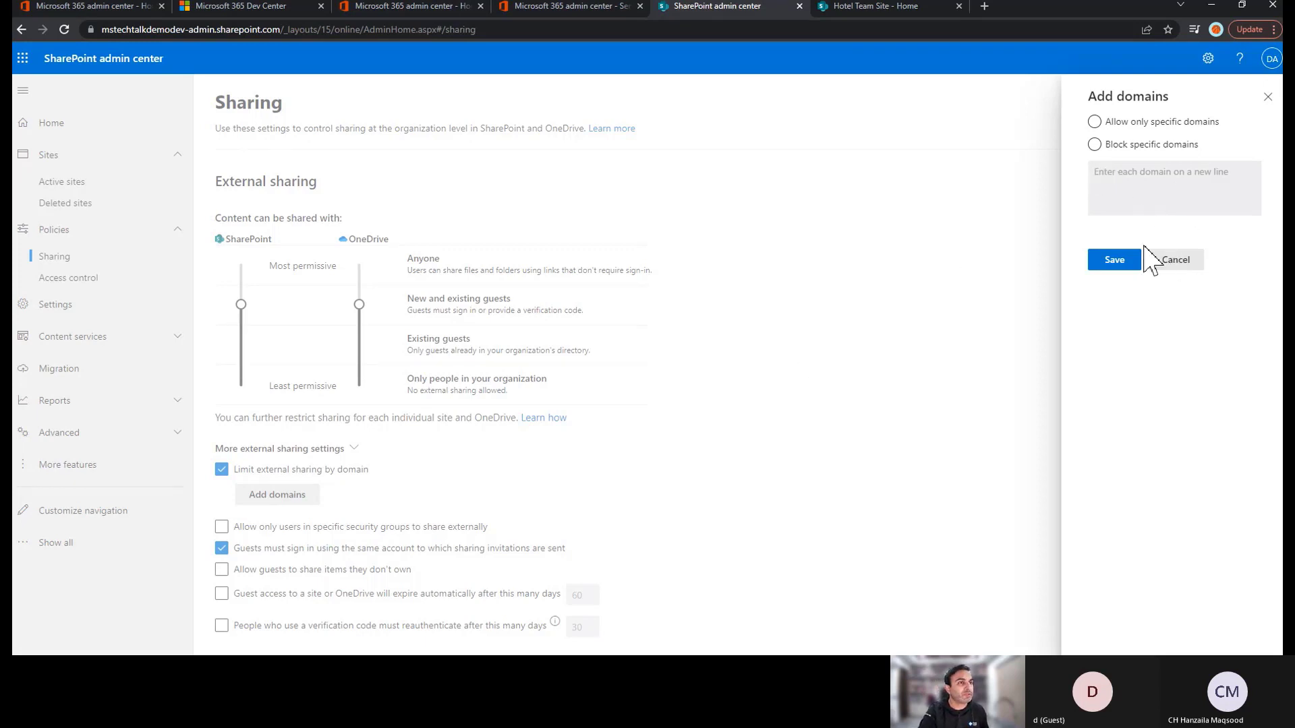
left_click(1185, 267)
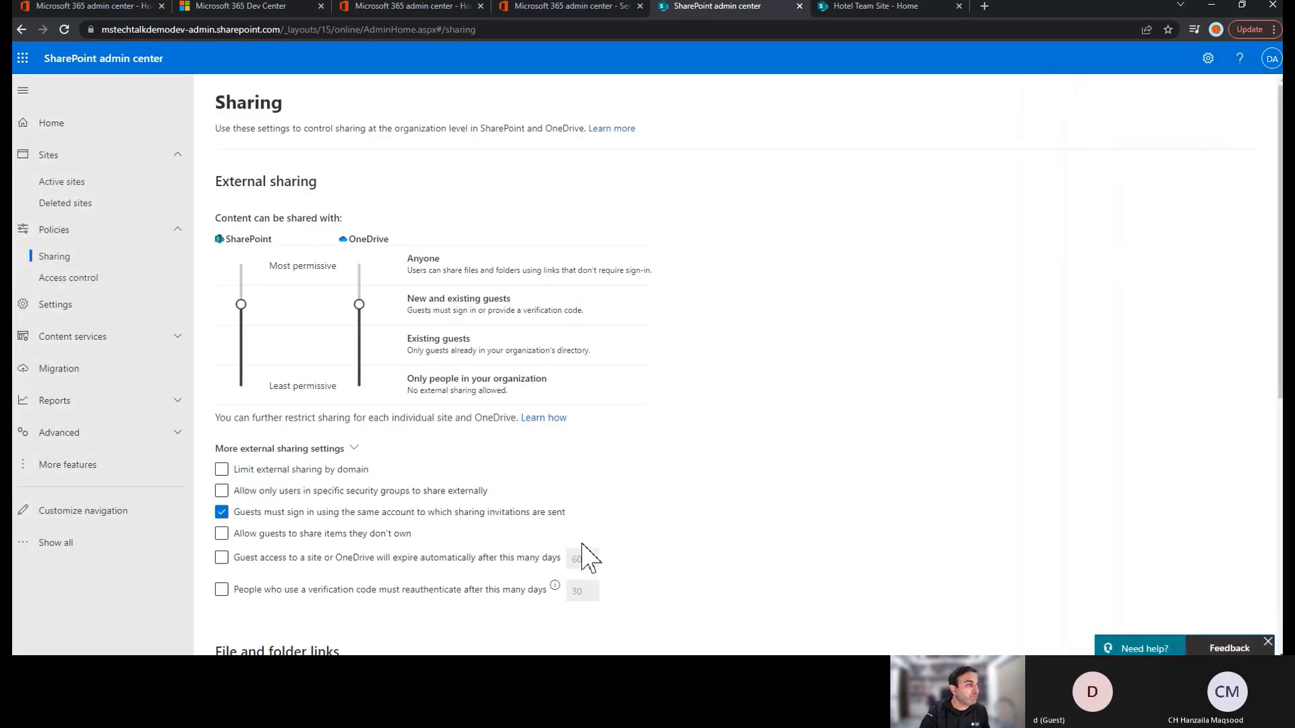
Try enabling guest access expiration after 60 days and verification code reauthentication after 30 days, and review the remaining sharing settings.
left_click(407, 561)
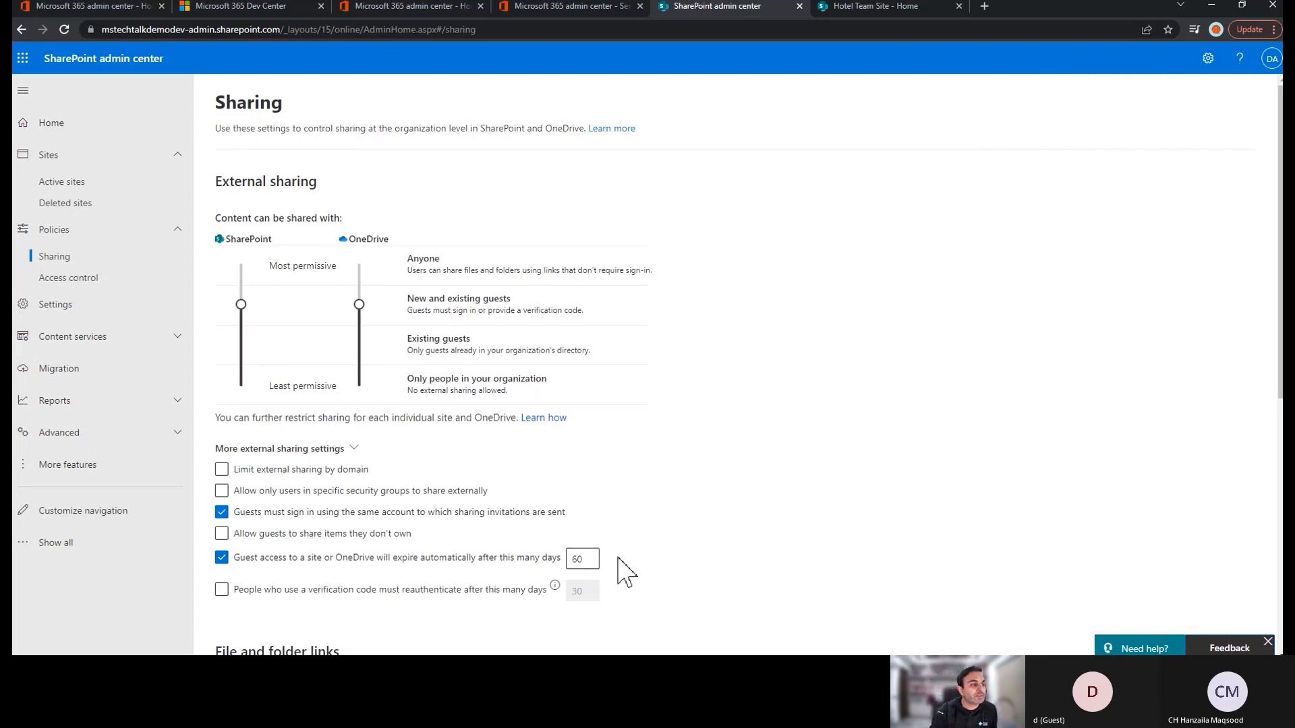
left_click(342, 597)
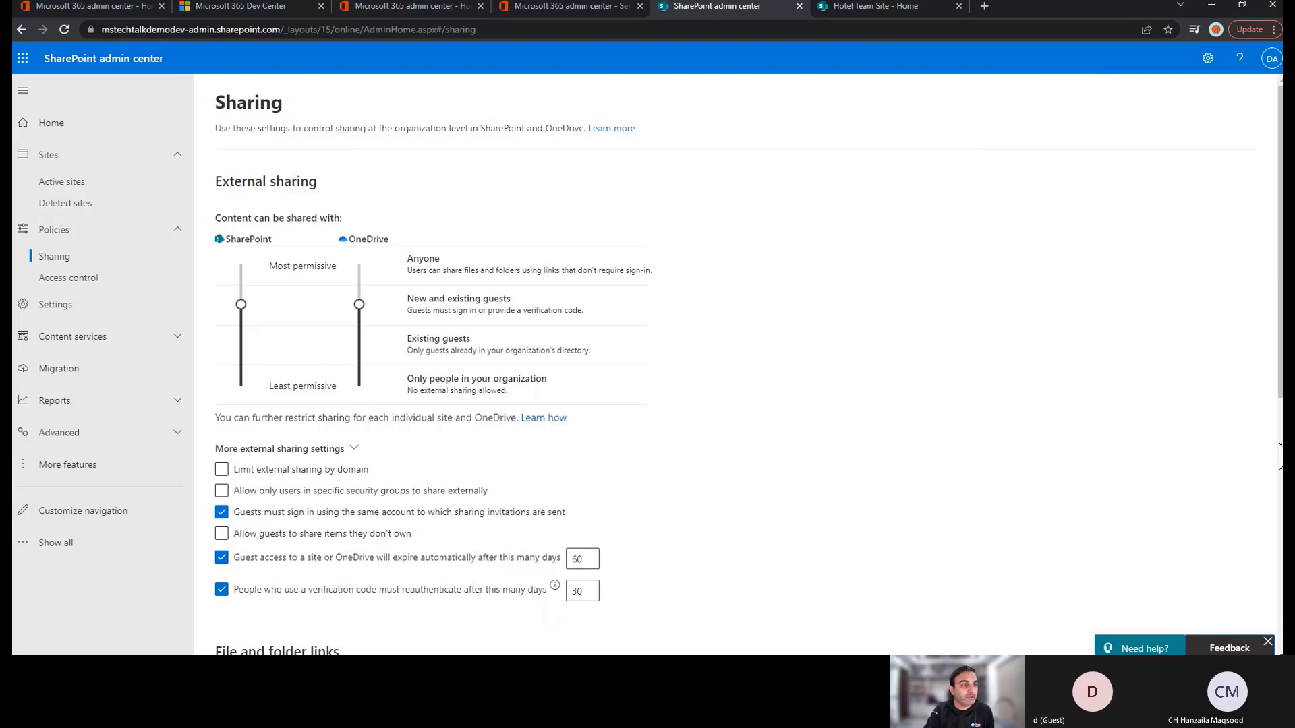
scroll(1271, 448, "down", 7)
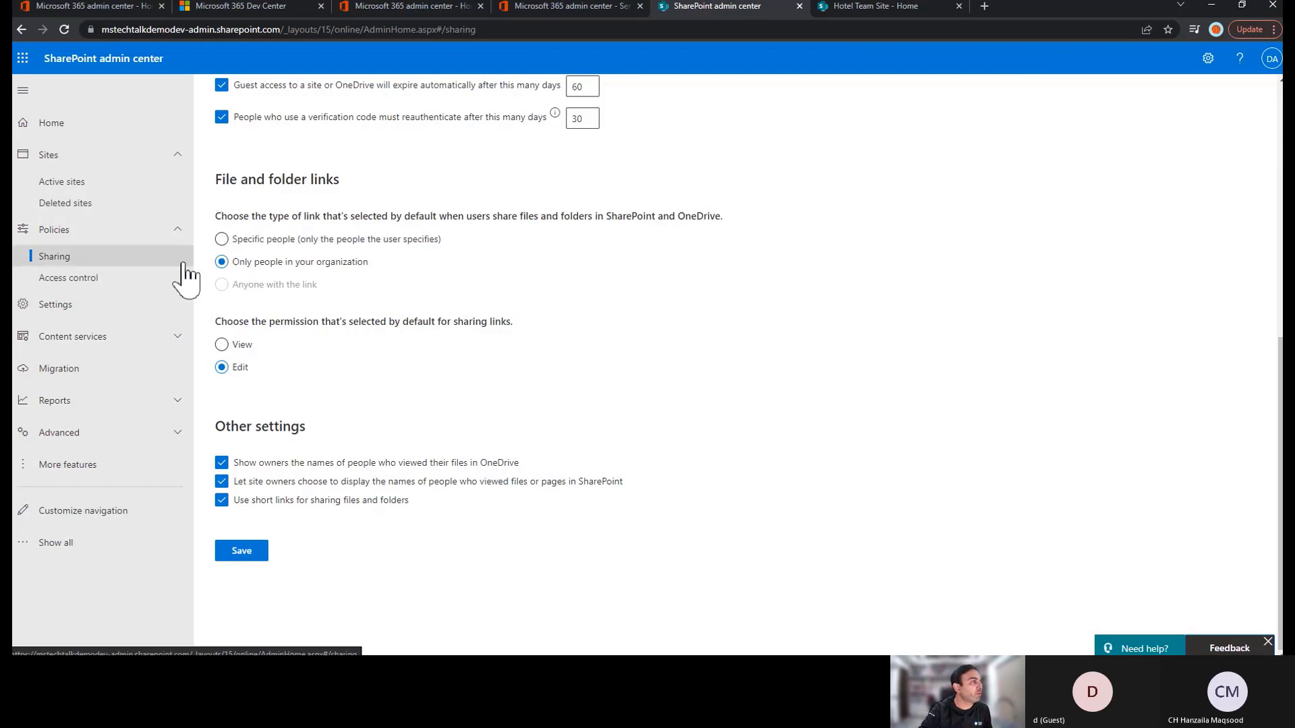
Return to the active sites and open the details of the Admin site at /sites/admin to view its permissions and policies.
left_click(60, 185)
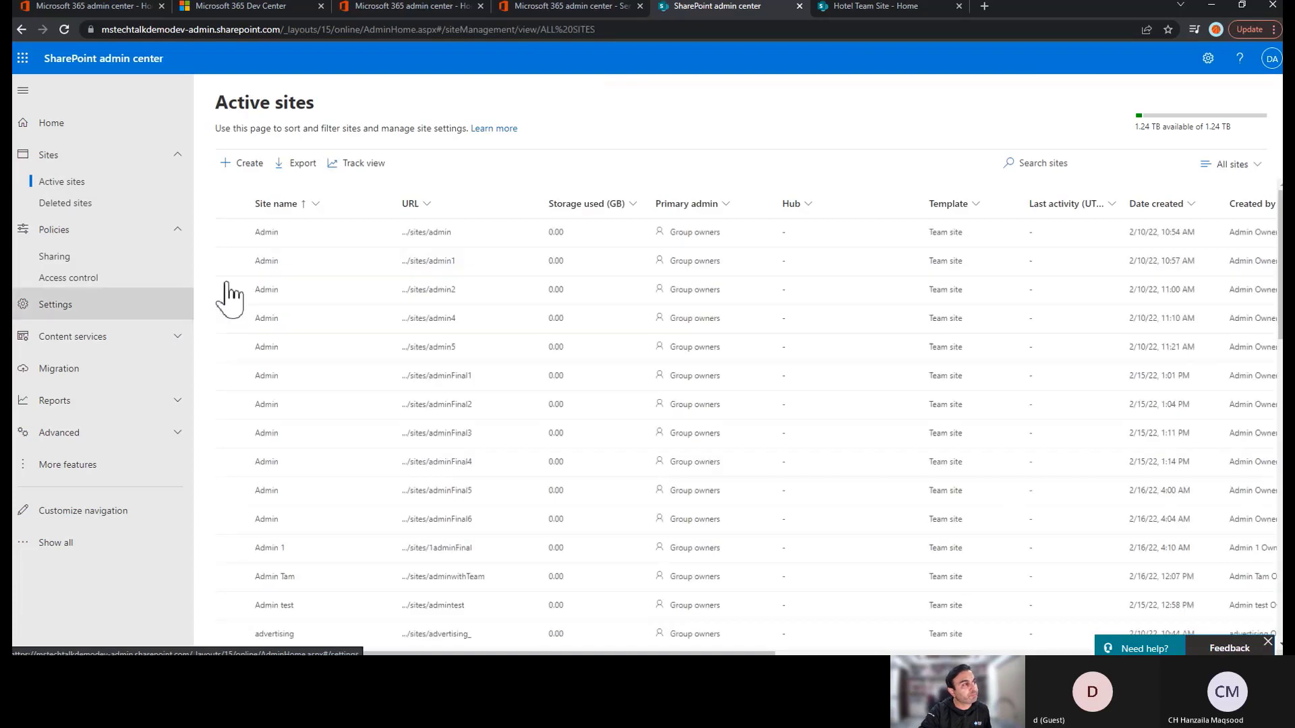
left_click(298, 233)
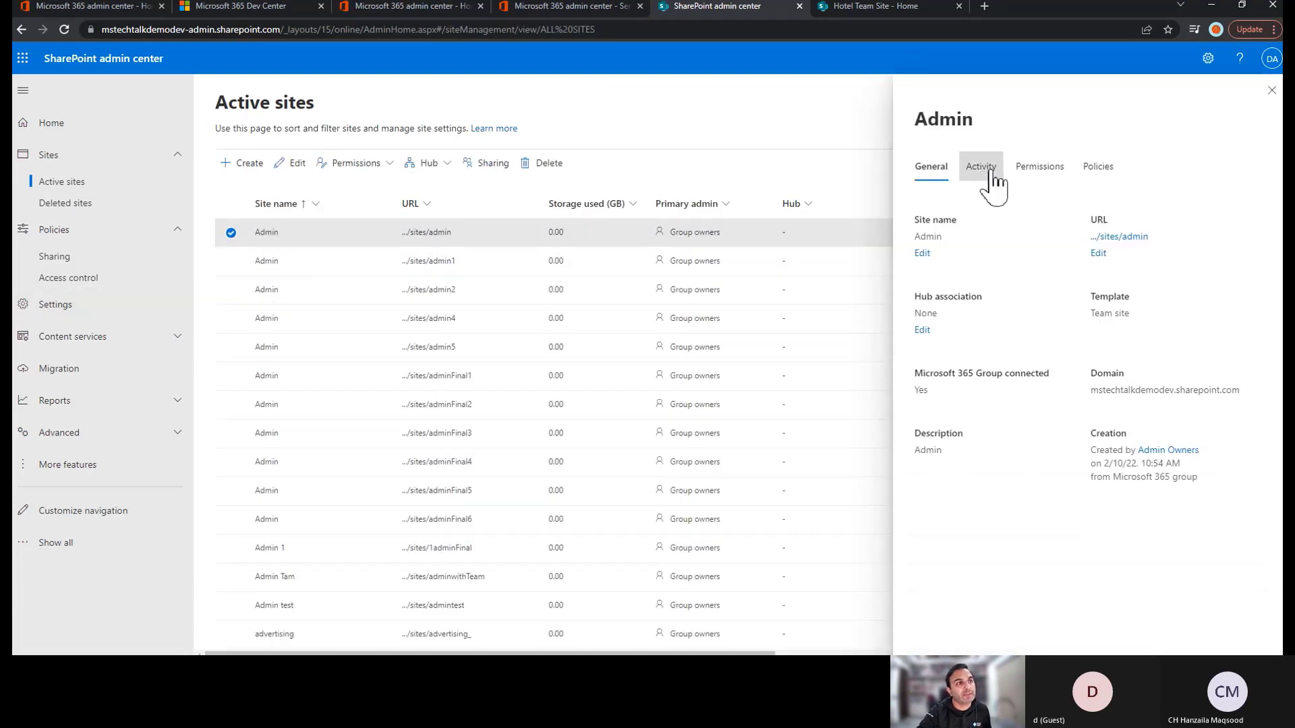
left_click(1048, 178)
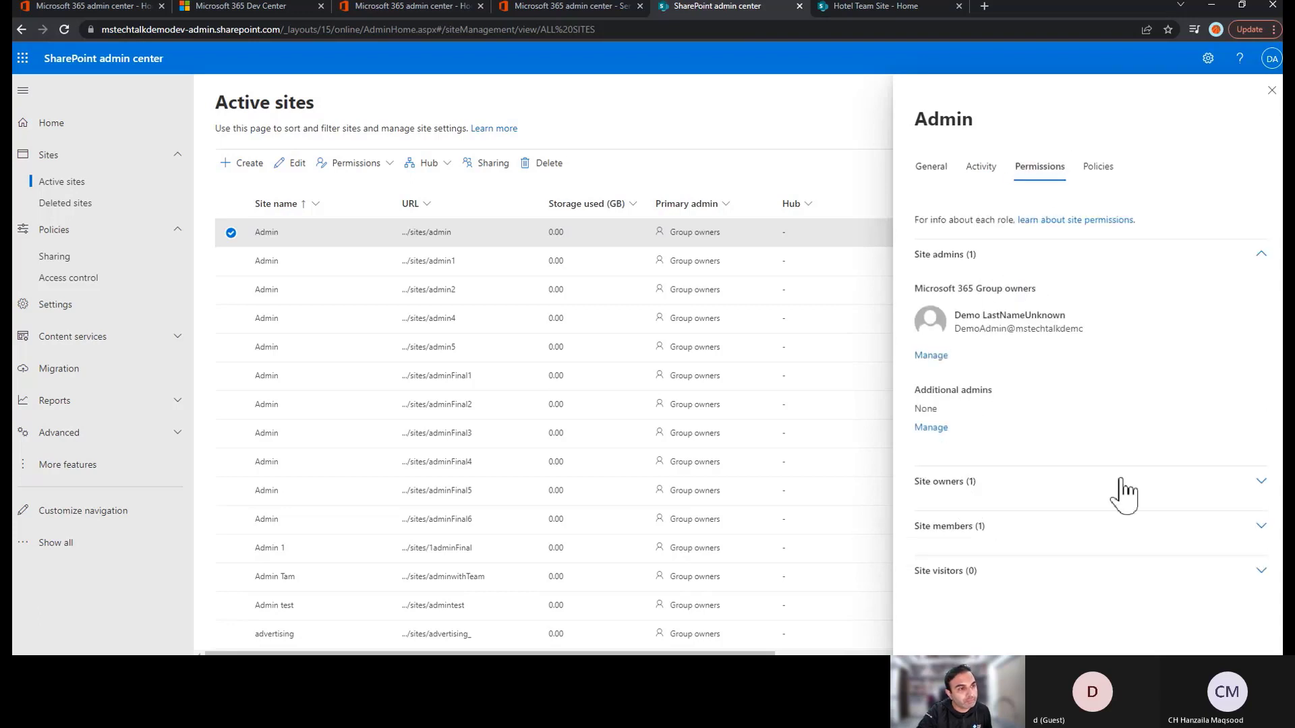
left_click(1093, 168)
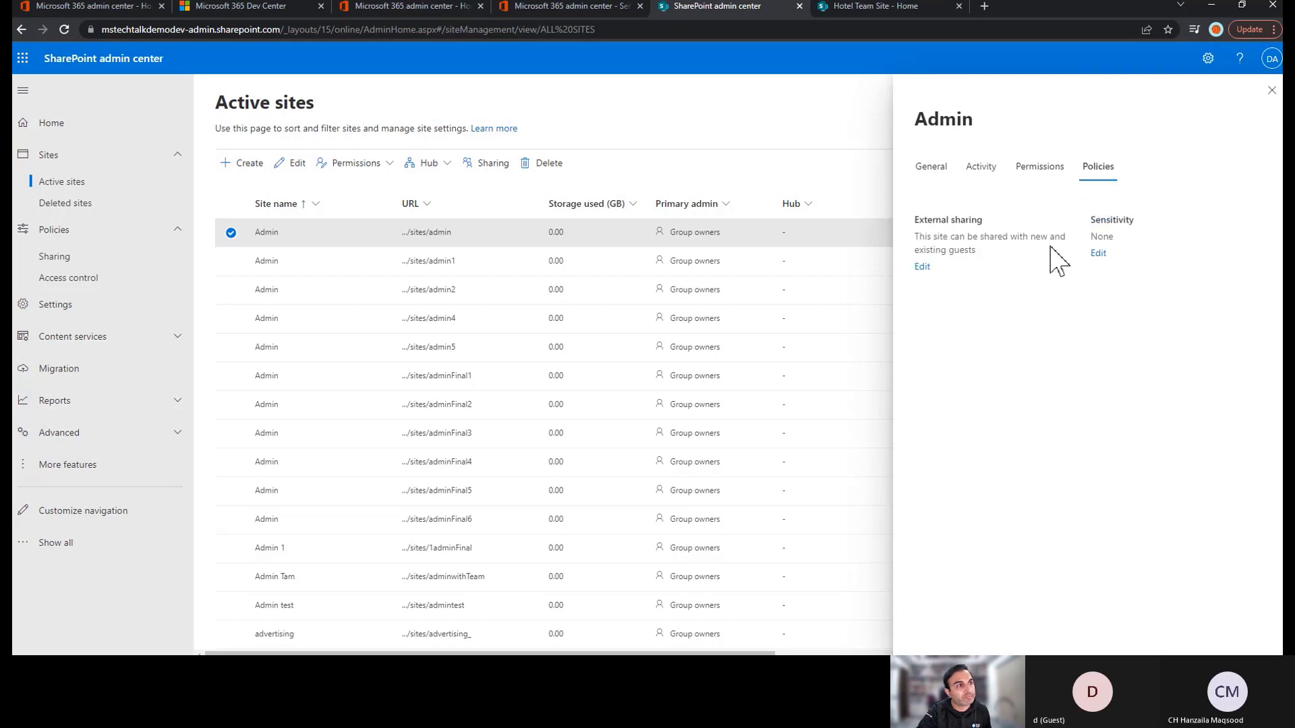
Review the Admin site's external sharing options and advanced settings, cancel without changes, and close the site details.
left_click(922, 267)
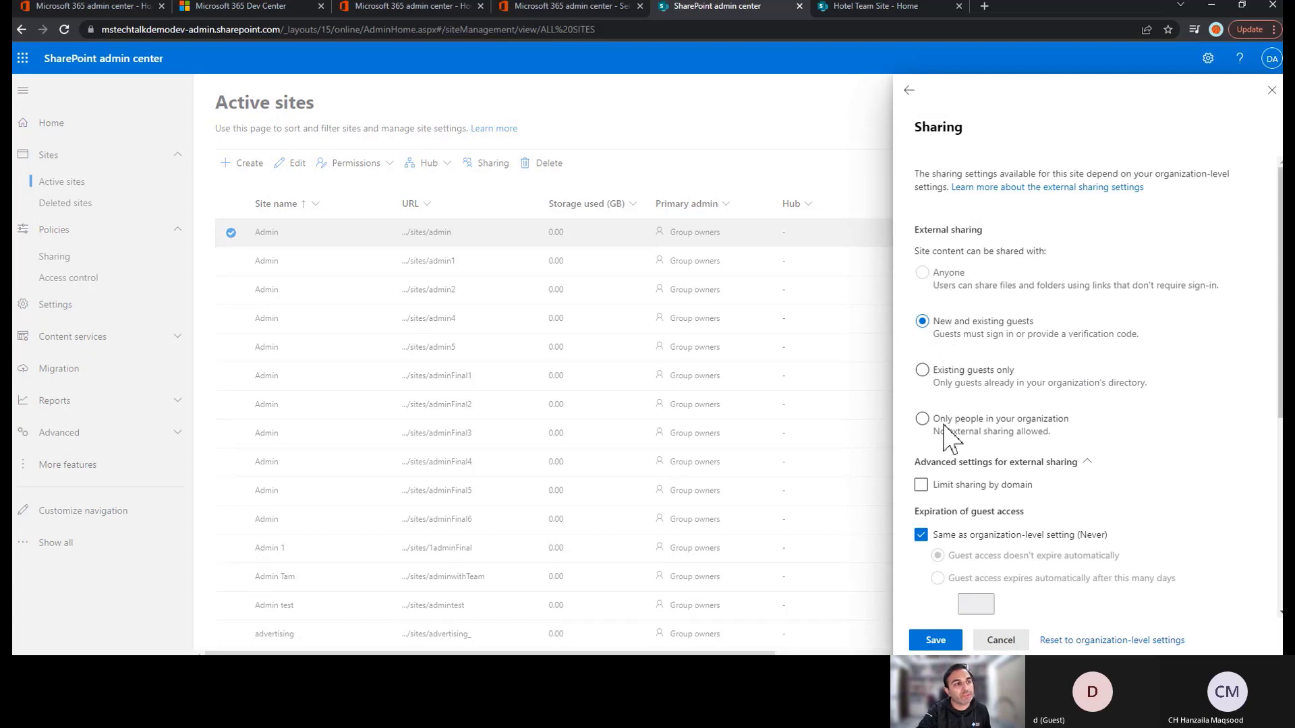
scroll(1282, 351, "down", 4)
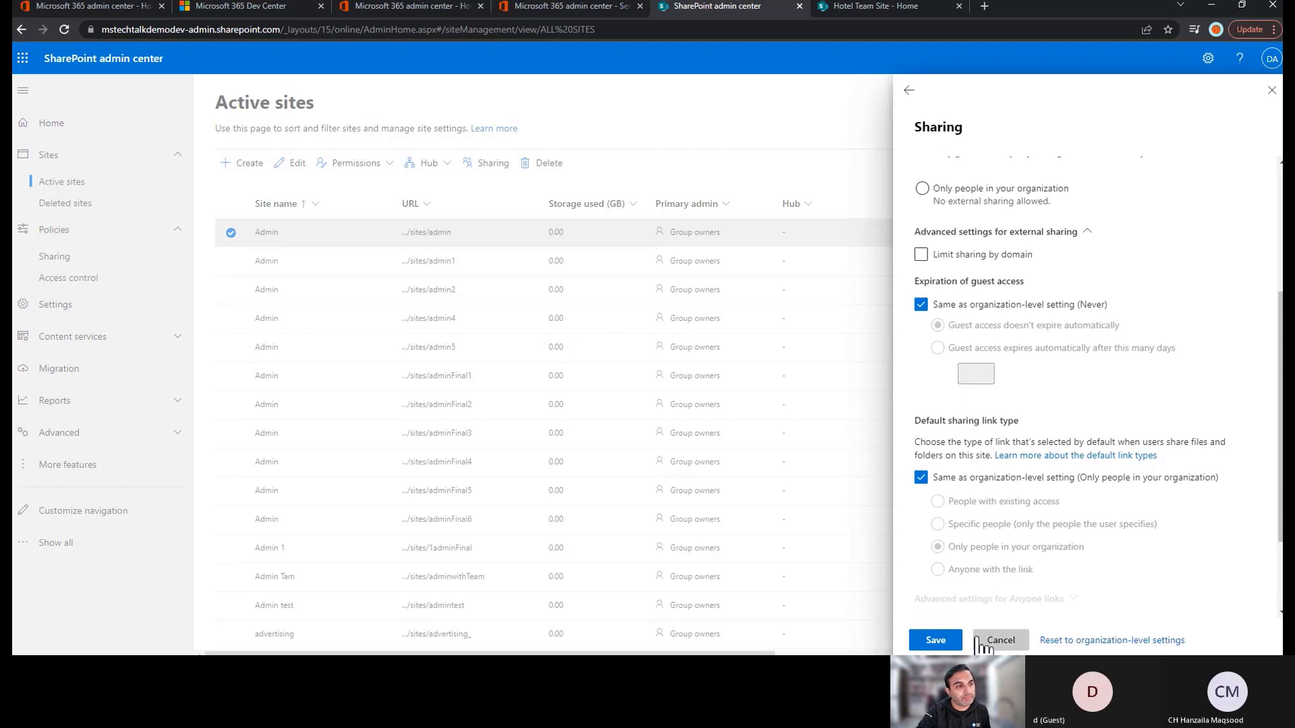
left_click(999, 641)
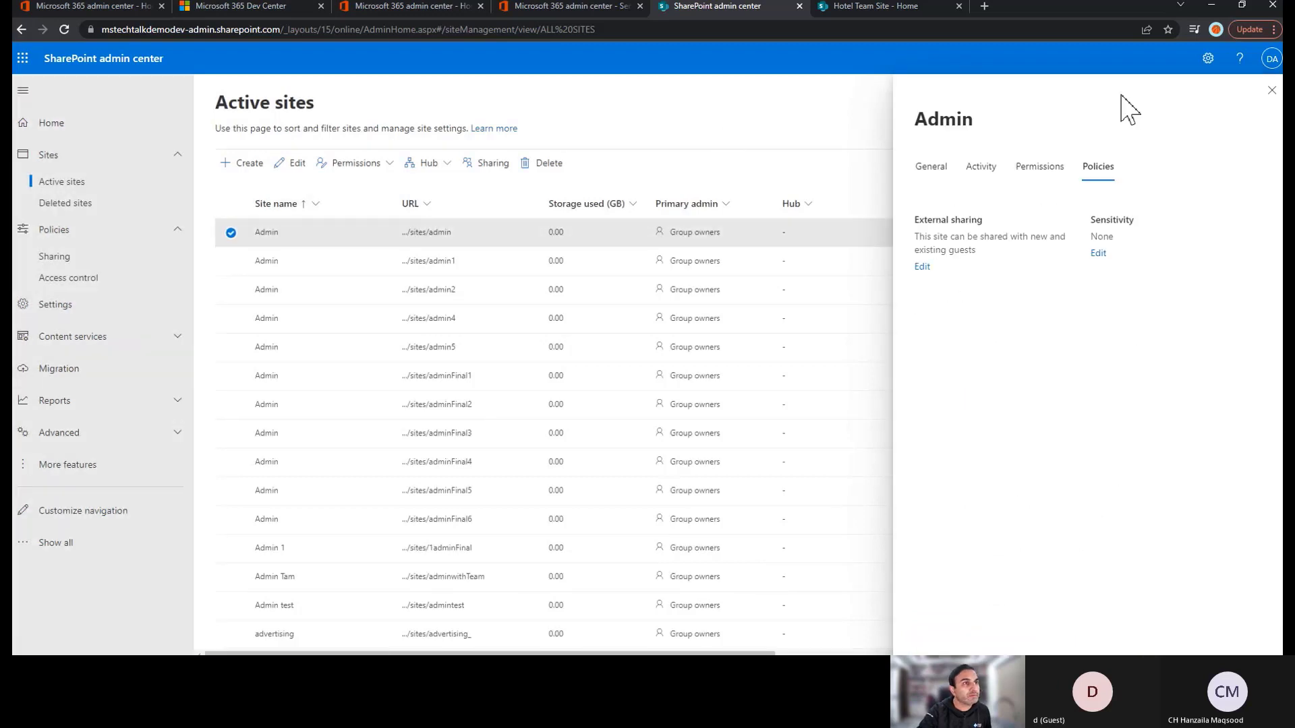
left_click(1272, 92)
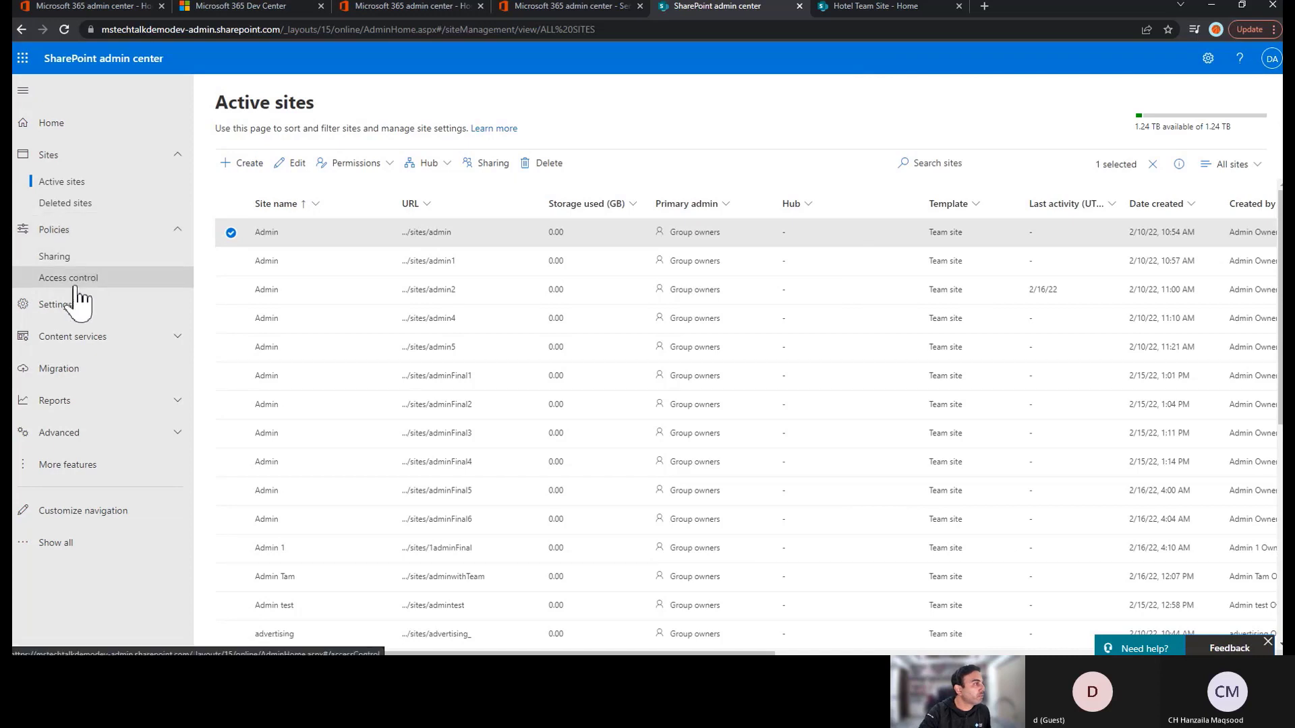
View the Access control policies, the SharePoint and OneDrive settings list, and the Data access governance report page.
left_click(54, 279)
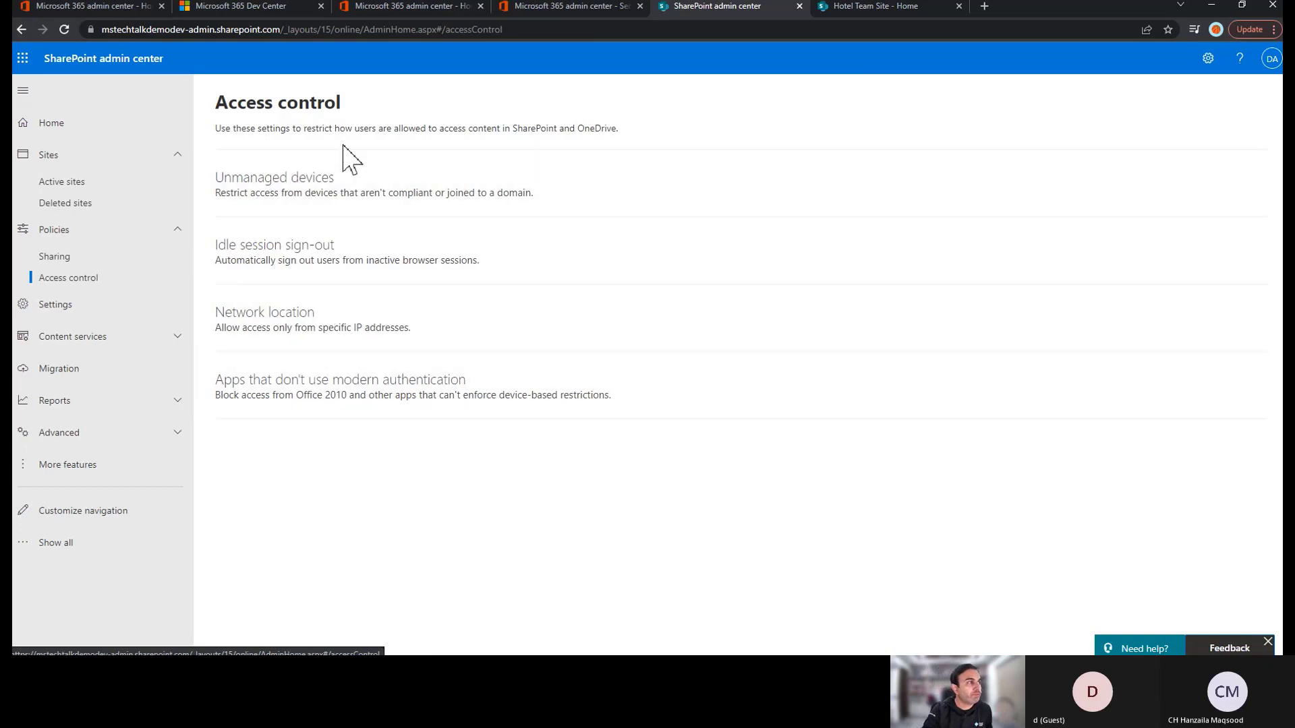
left_click(76, 308)
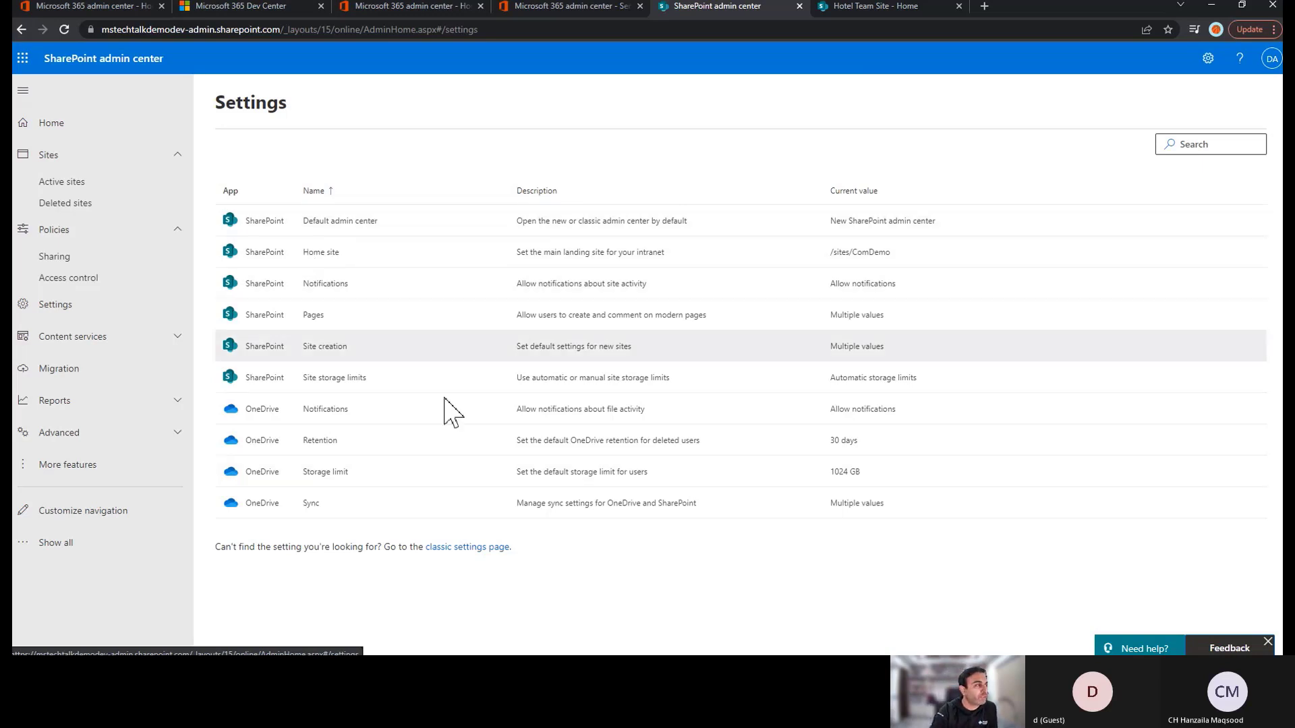
left_click(64, 405)
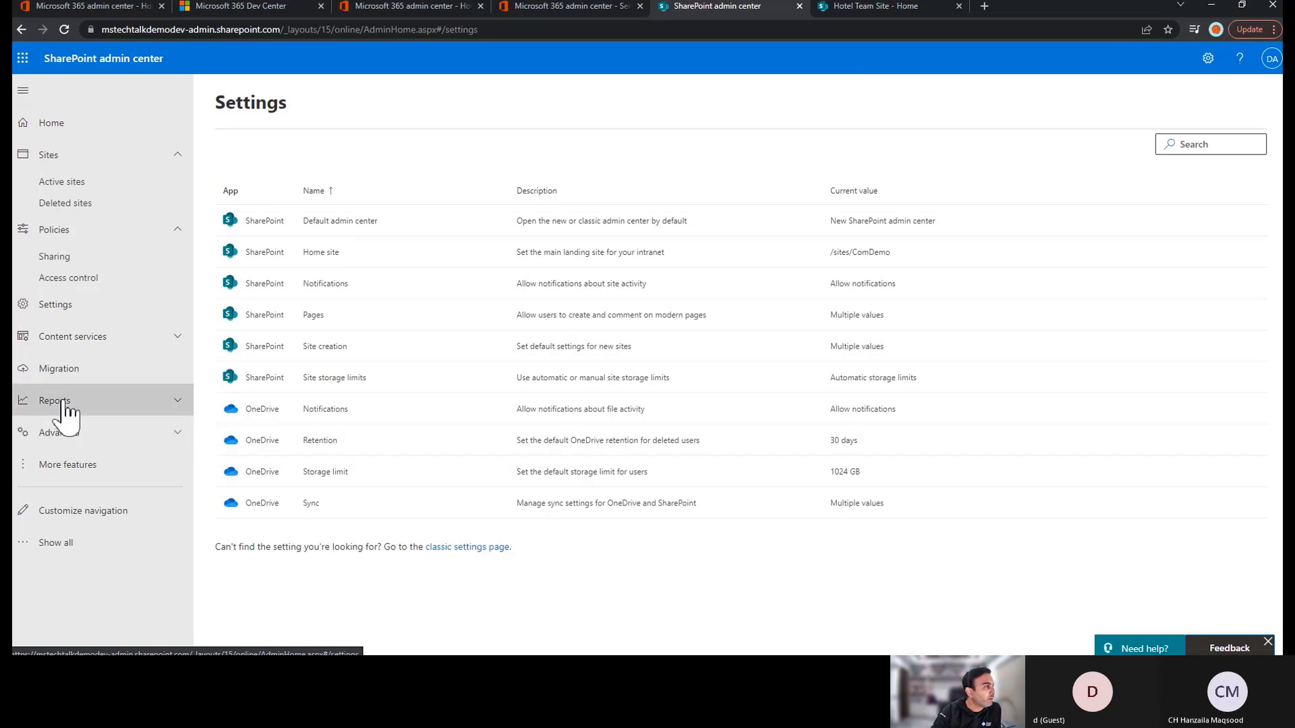
left_click(67, 437)
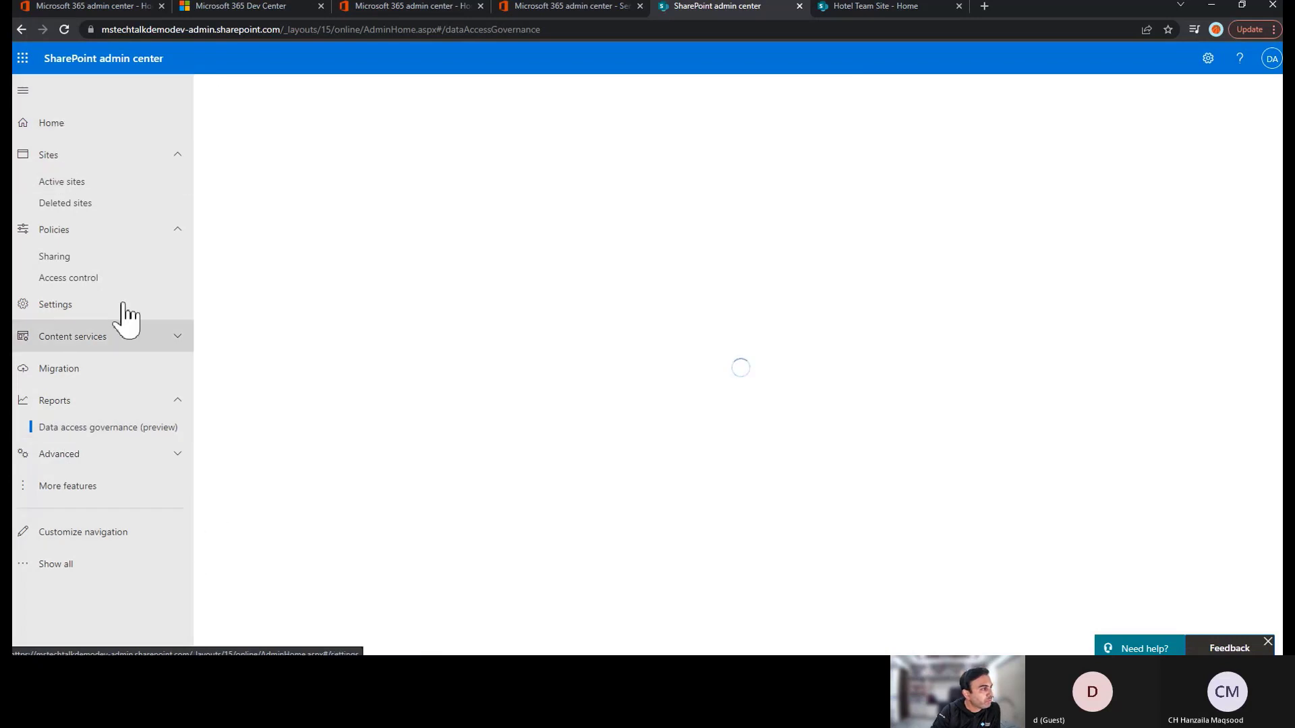
Open the SharePoint admin center's Home dashboard and examine its message, service health, file activity, site usage, storage and active users cards.
left_click(71, 127)
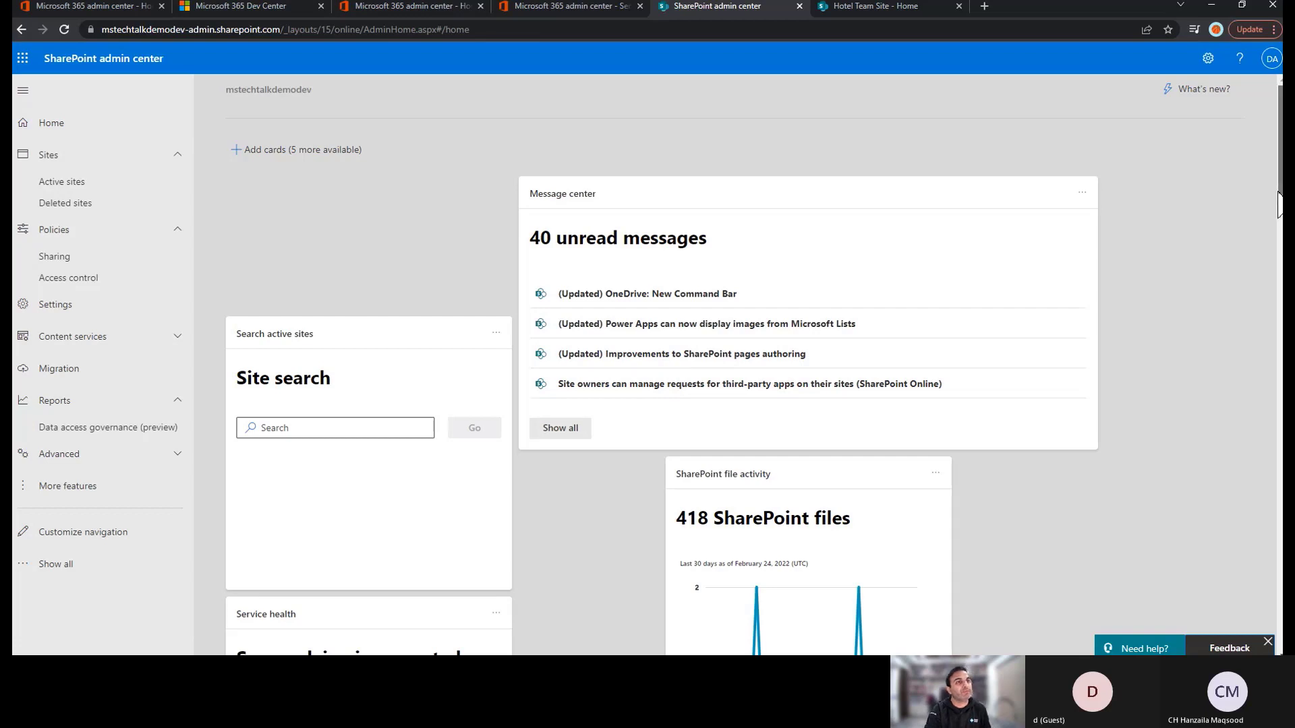
left_click_drag(1280, 202, 1279, 270)
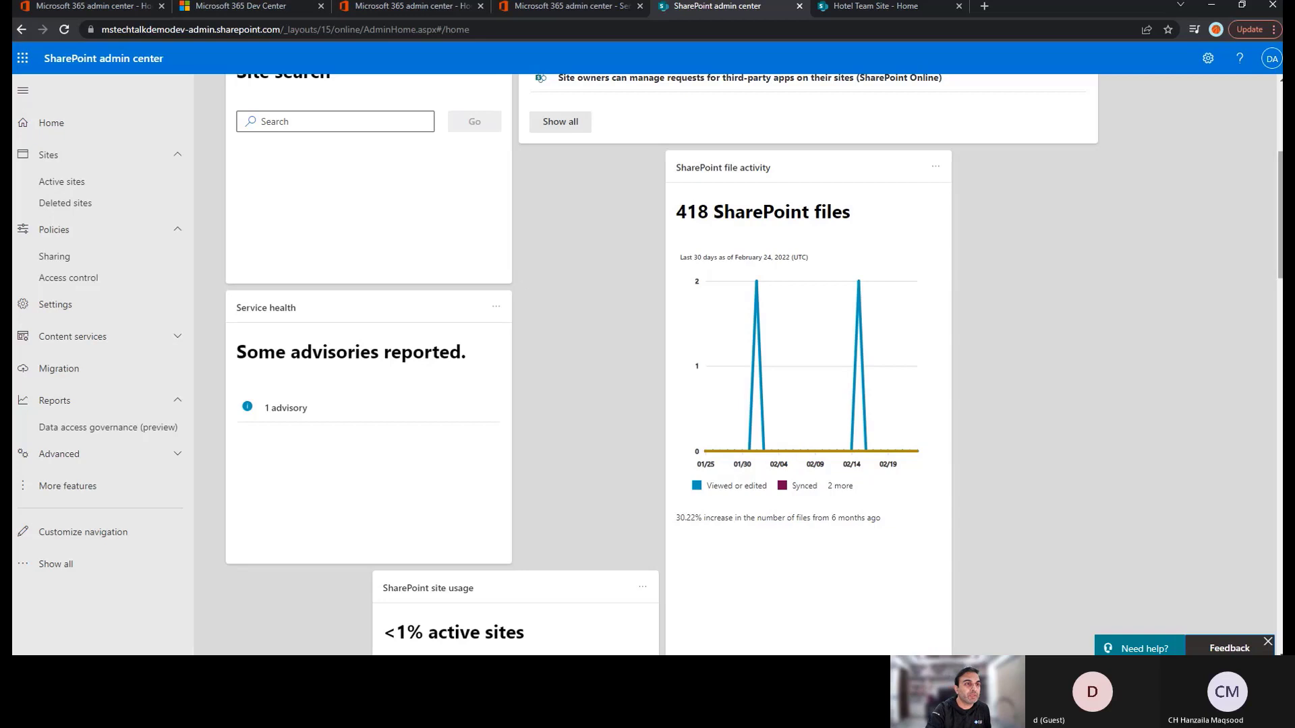
scroll(1281, 255, "down", 5)
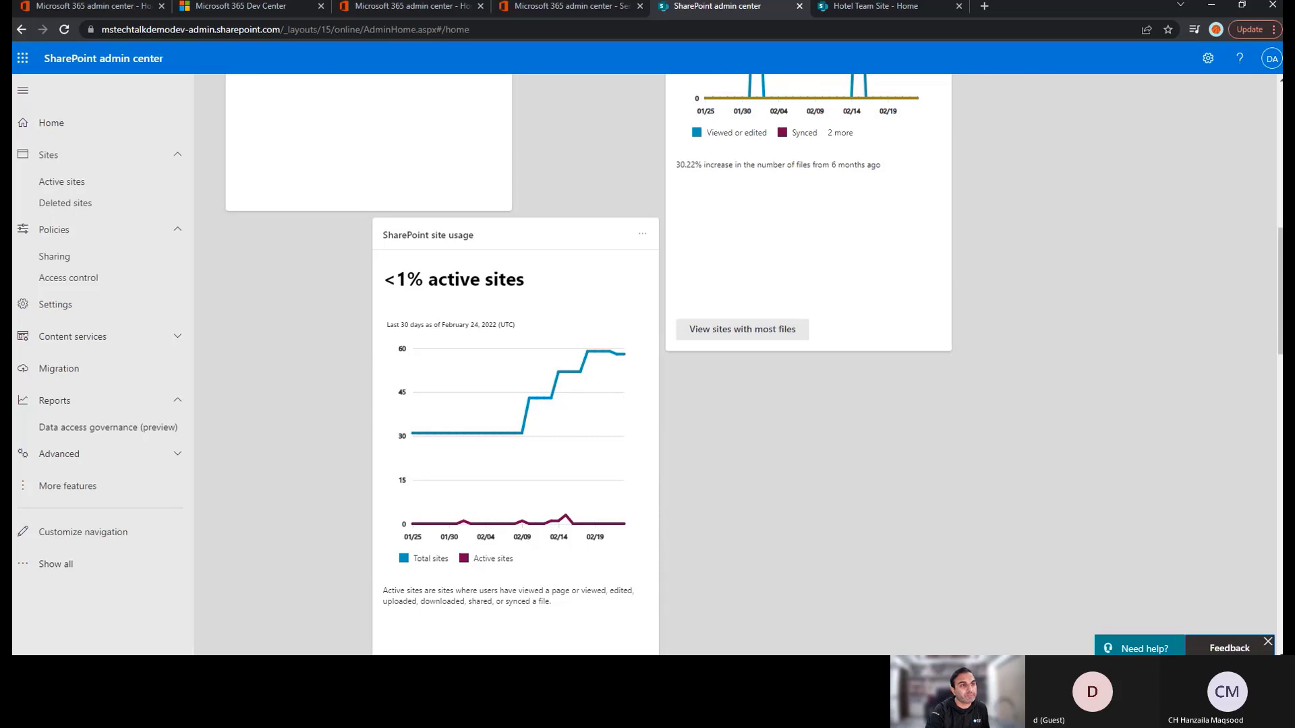
scroll(1268, 276, "down", 15)
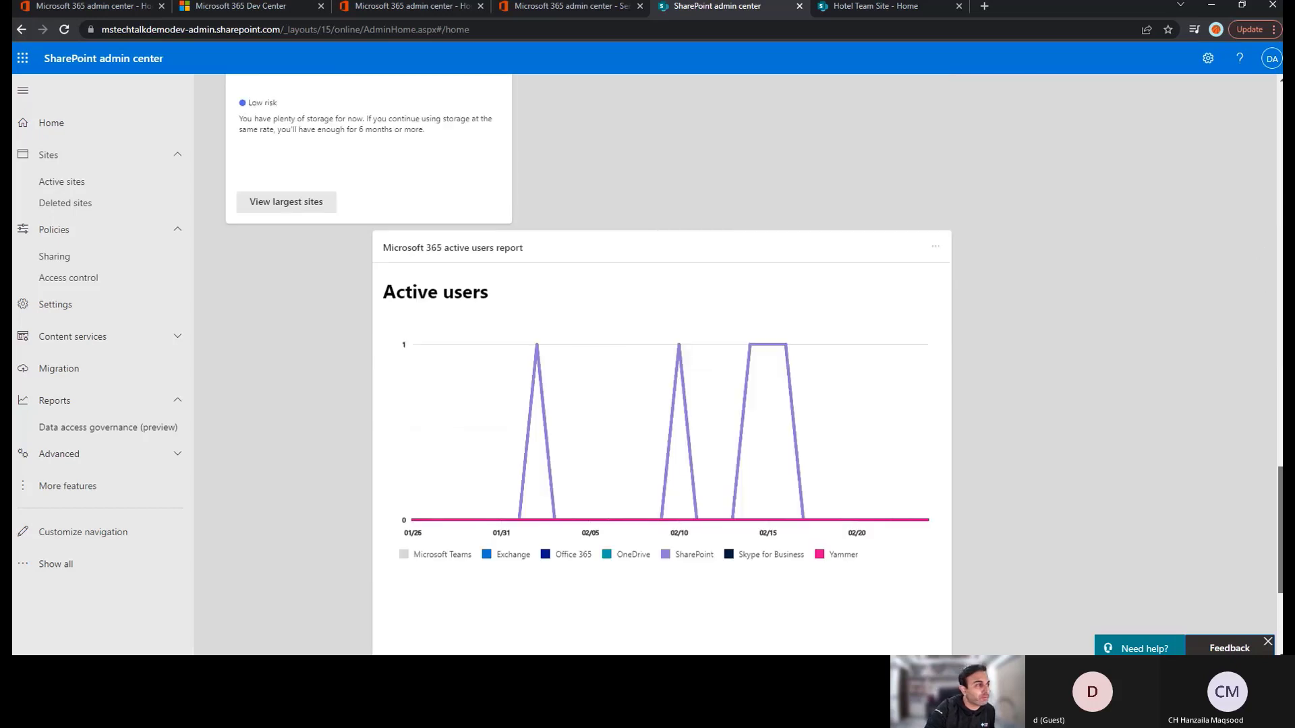
scroll(587, 365, "up", 5)
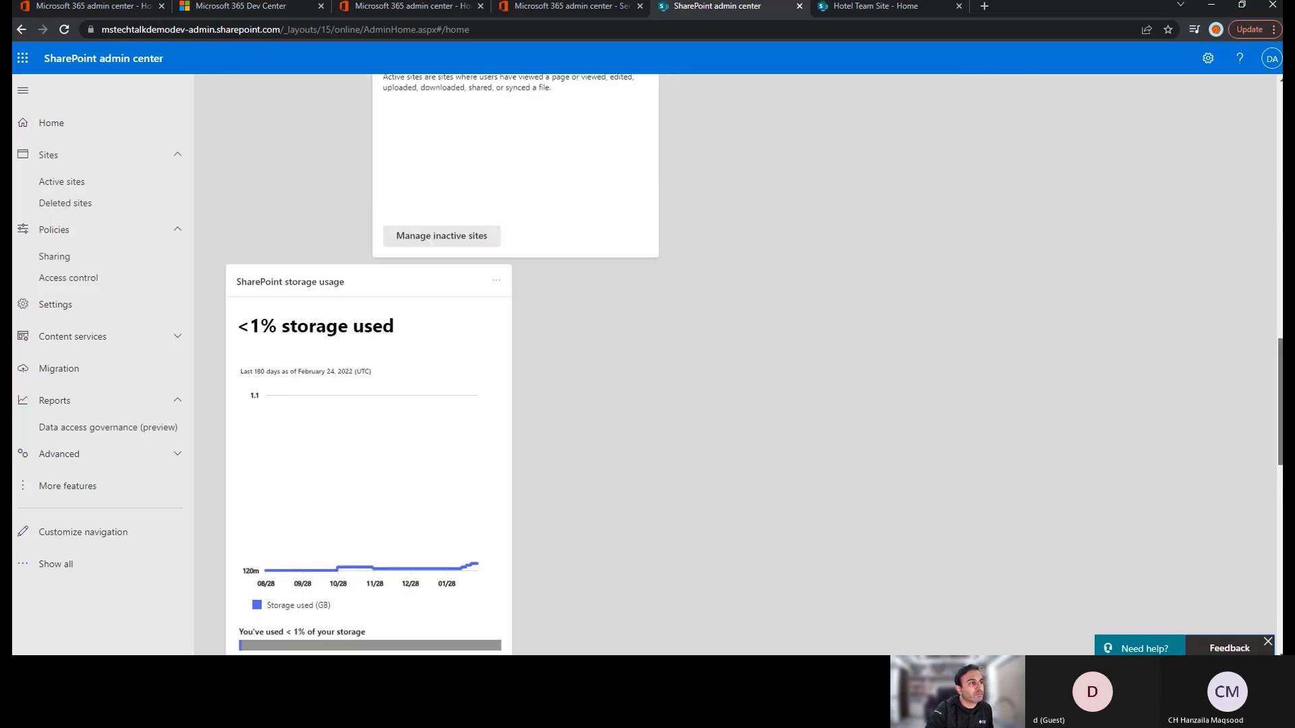
scroll(587, 364, "down", 5)
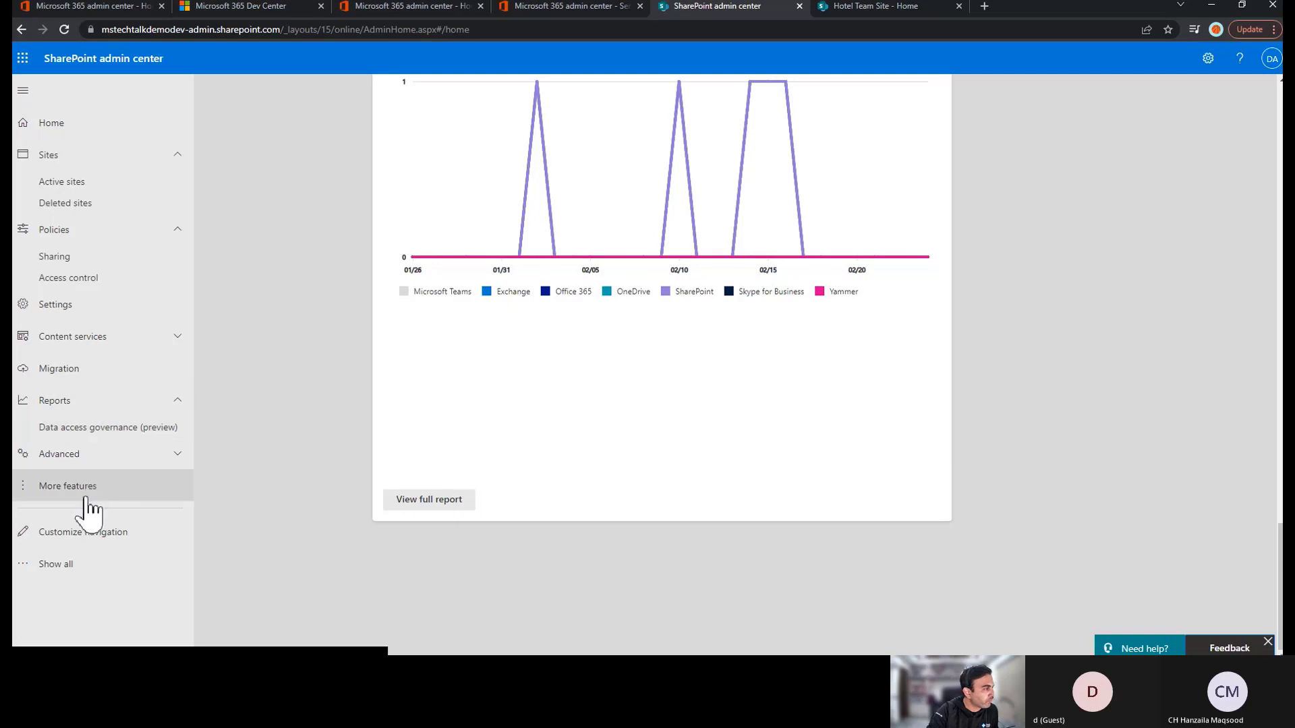
left_click(62, 185)
left_click(51, 123)
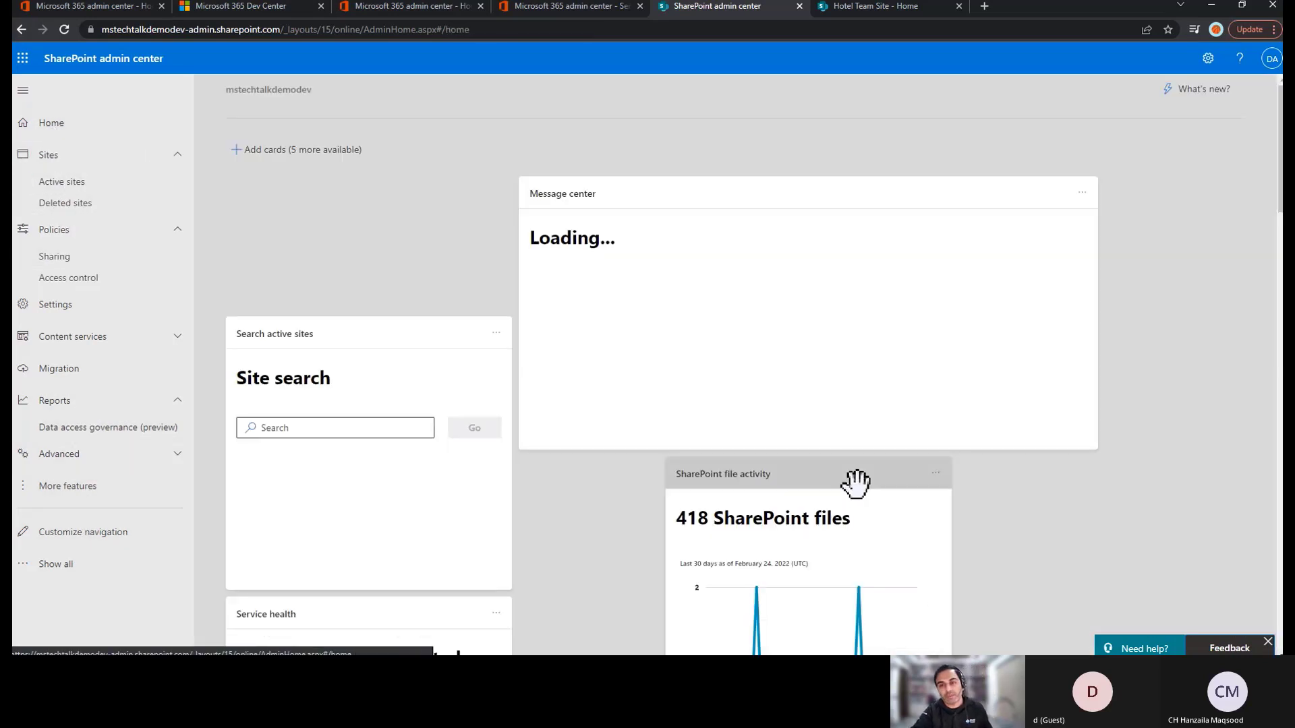